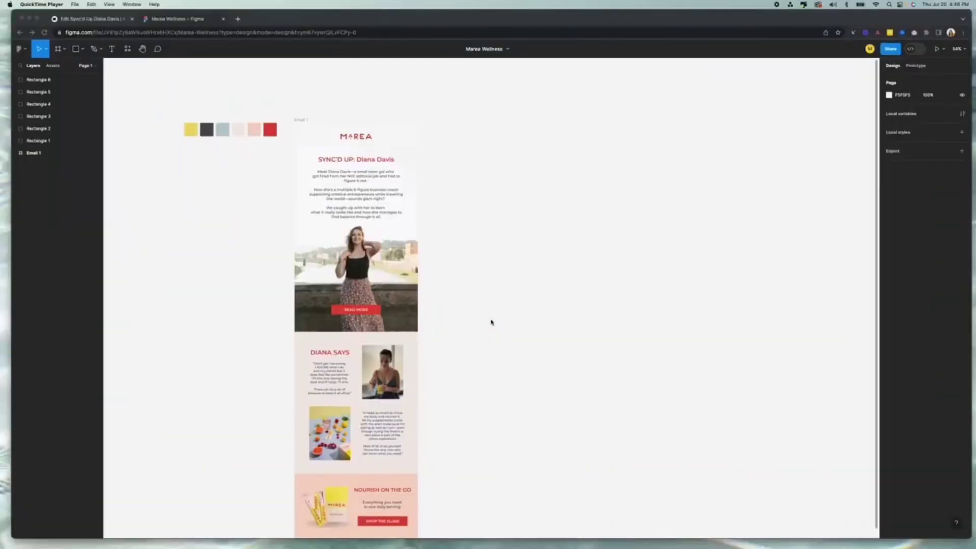
# Step: Zoom the Marea Wellness design to 100% and scroll through the email mockup
pyautogui.click(497, 233)
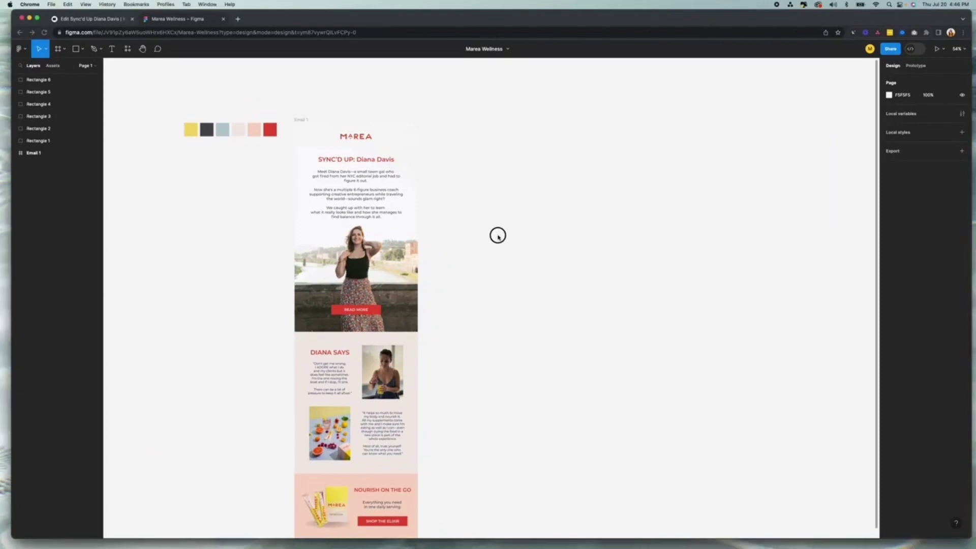
pyautogui.hotkey('shift', '0')
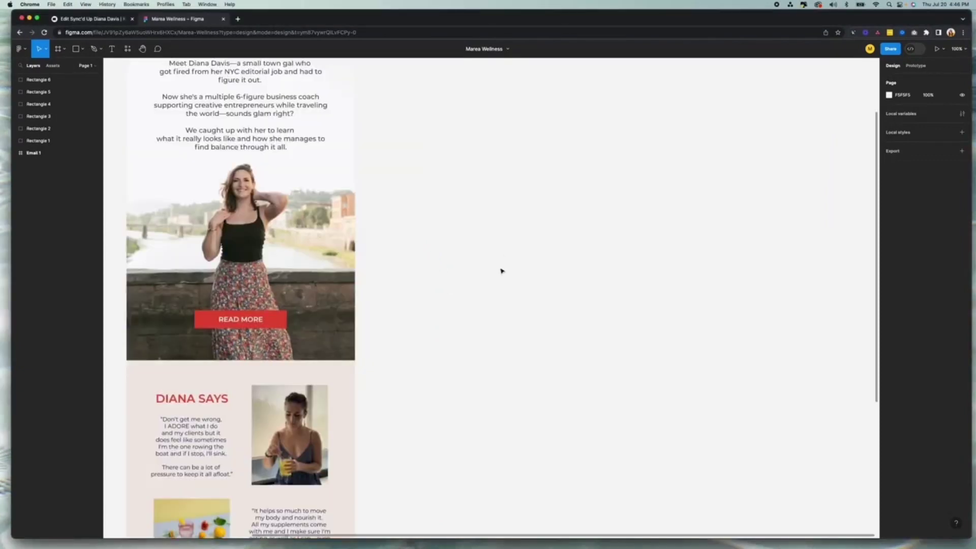
pyautogui.hscroll(-8, 493, 281)
pyautogui.hscroll(2, 478, 281)
pyautogui.scroll(5, 465, 280)
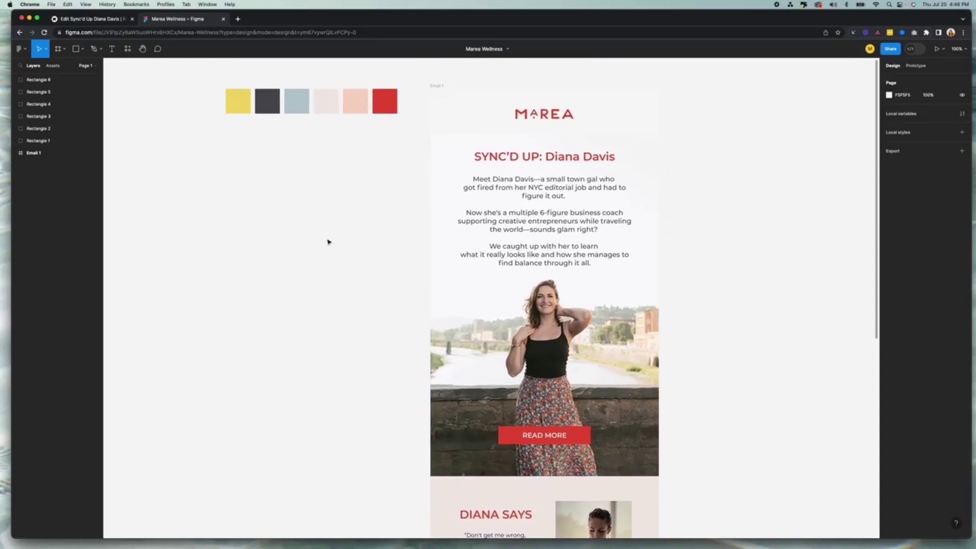
pyautogui.scroll(-5, 329, 244)
pyautogui.scroll(-12, 327, 251)
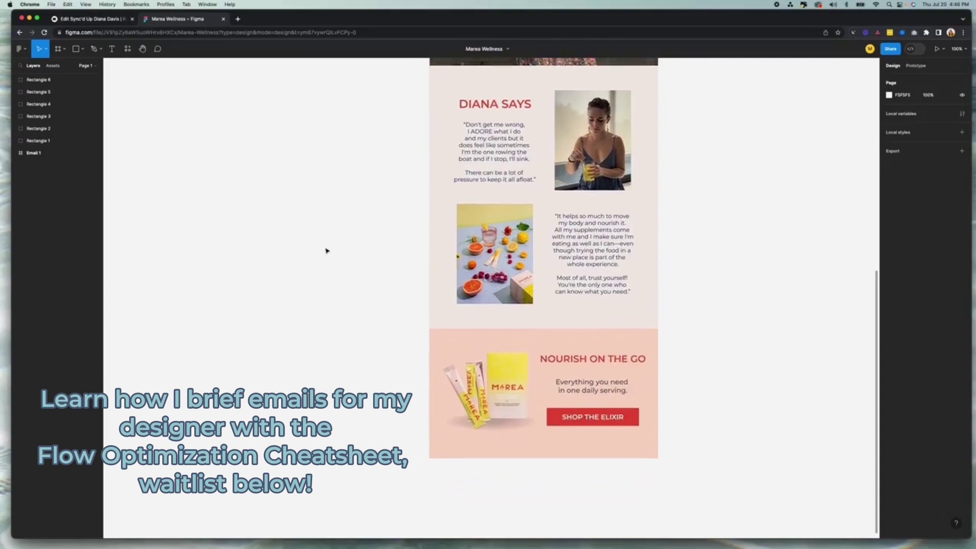
pyautogui.scroll(6, 327, 251)
pyautogui.scroll(12, 326, 251)
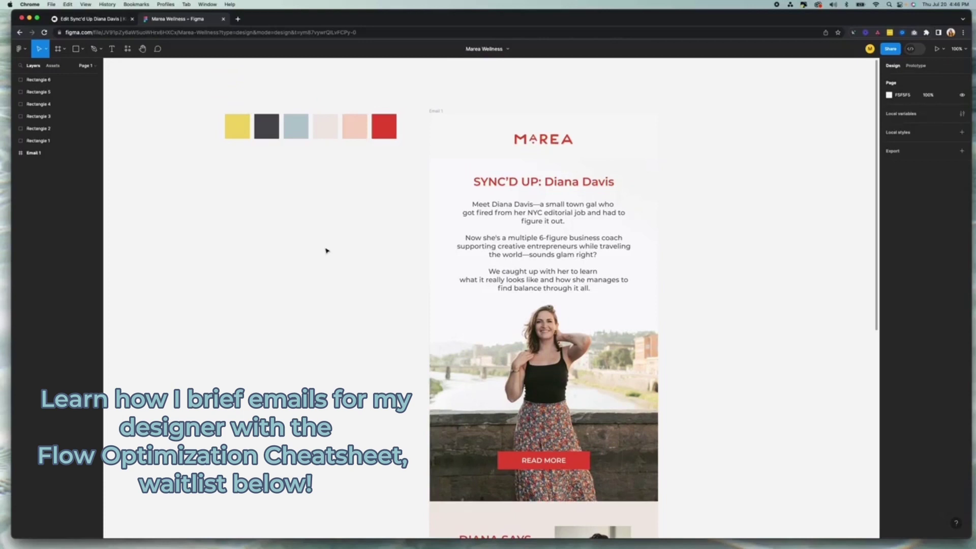
pyautogui.scroll(-1, 327, 251)
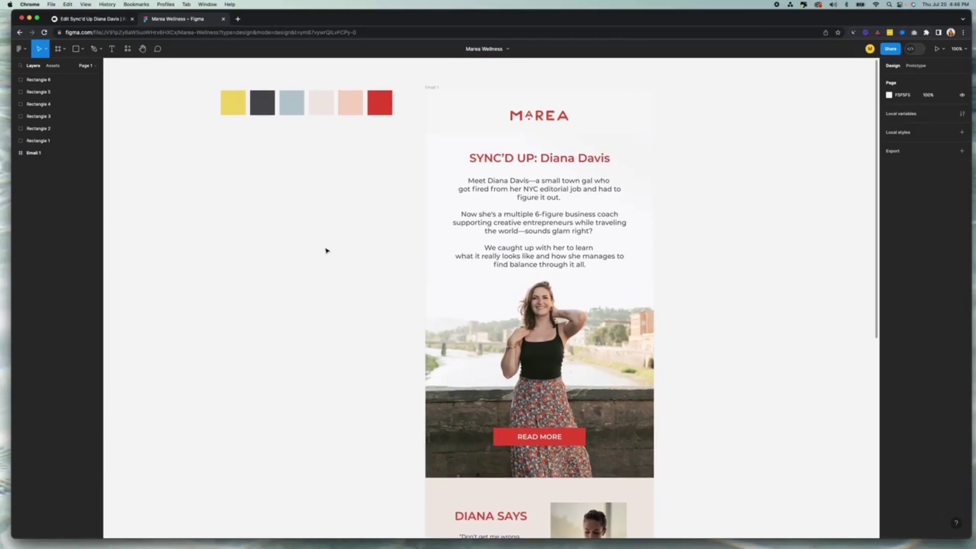
pyautogui.scroll(-1, 327, 251)
# Step: Select the Email 1 frame to confirm it measures 600 × 2048
pyautogui.click(420, 81)
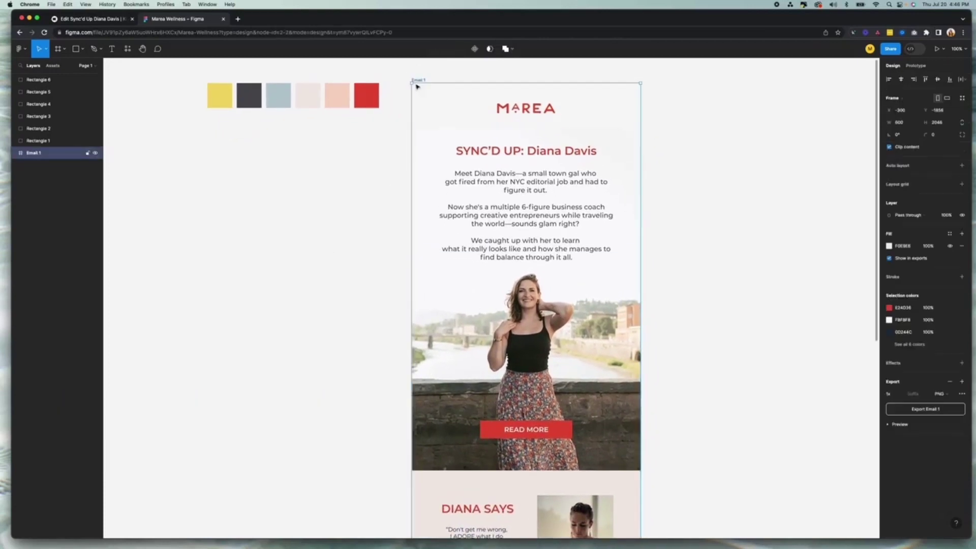
pyautogui.scroll(-10, 371, 209)
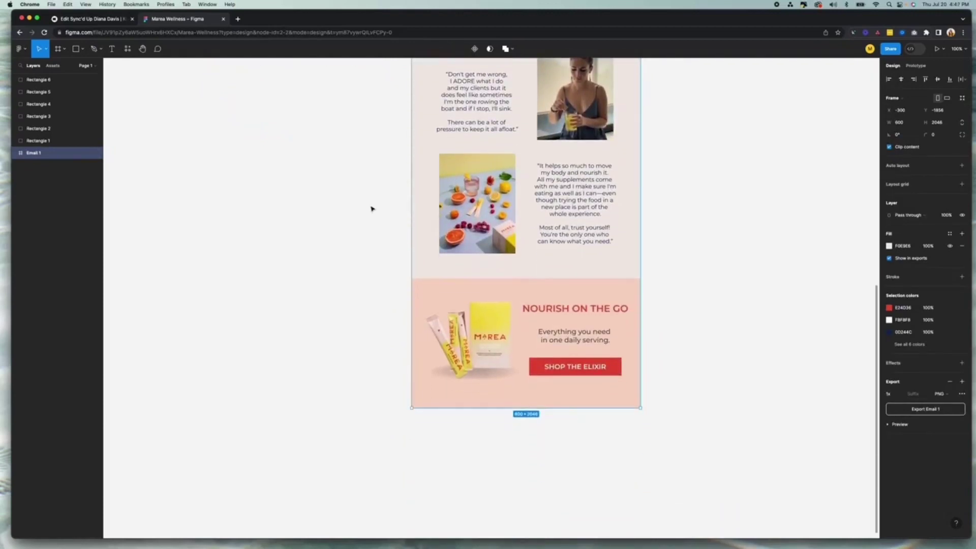
pyautogui.scroll(5, 371, 208)
pyautogui.scroll(1, 371, 208)
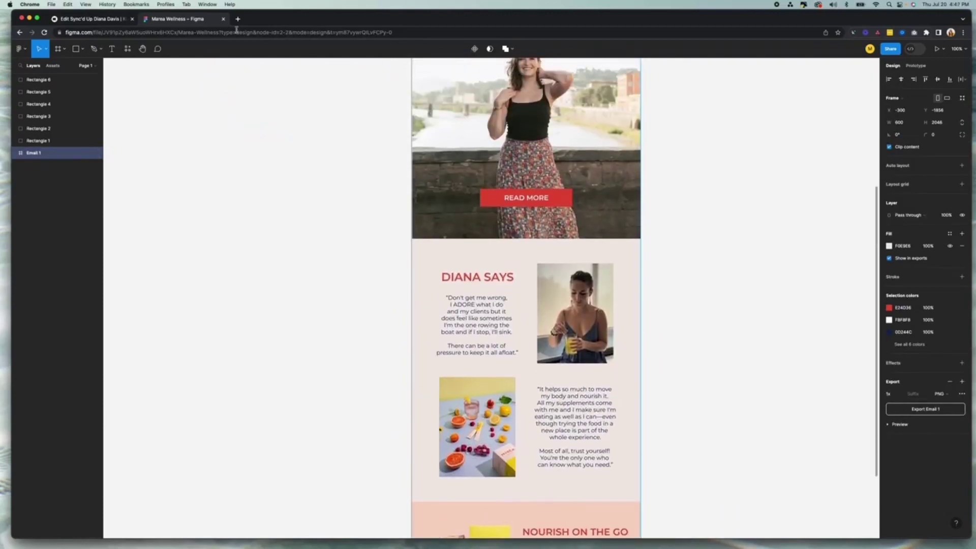
# Step: Zoom out on the Marea Wellness design in Figma to view the email header
pyautogui.click(105, 20)
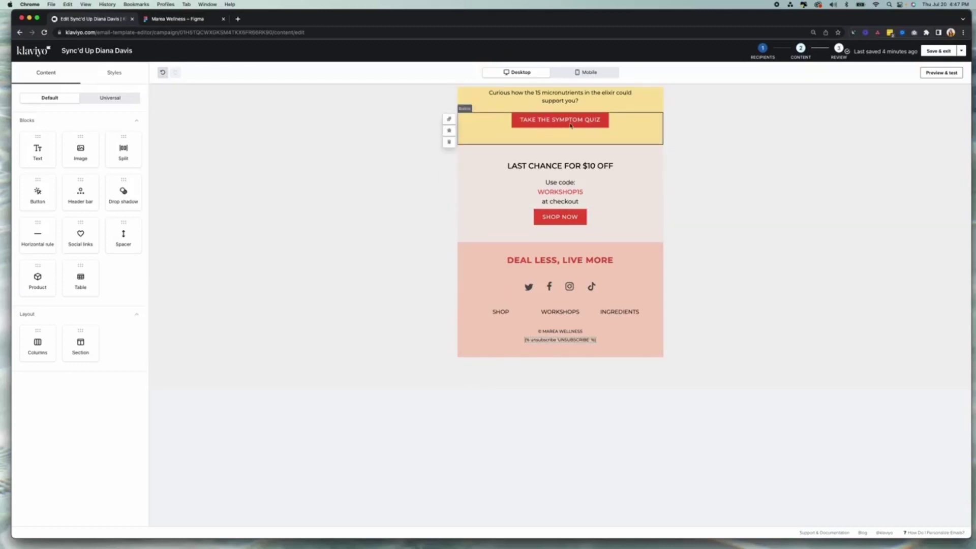
pyautogui.click(195, 19)
pyautogui.scroll(2, 366, 231)
pyautogui.scroll(4, 366, 230)
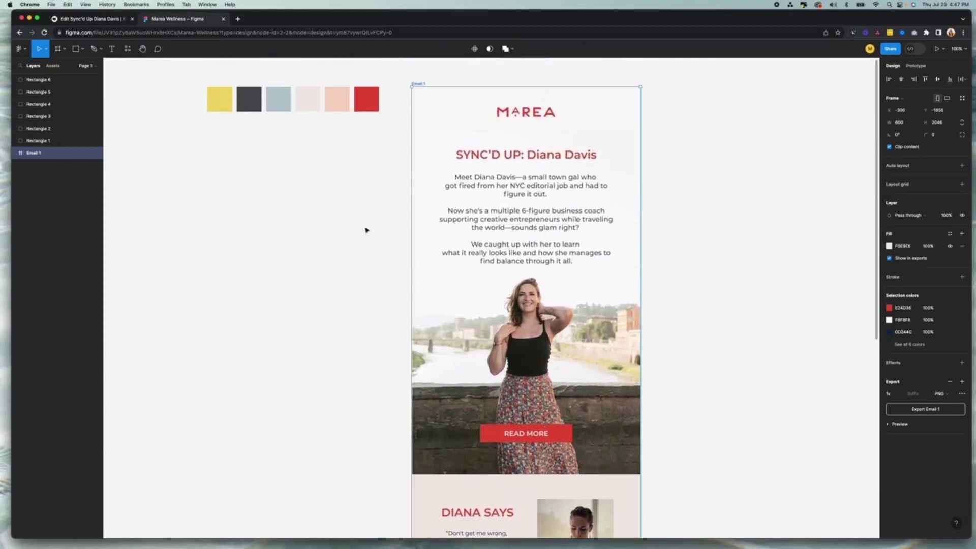
pyautogui.scroll(-8, 367, 318)
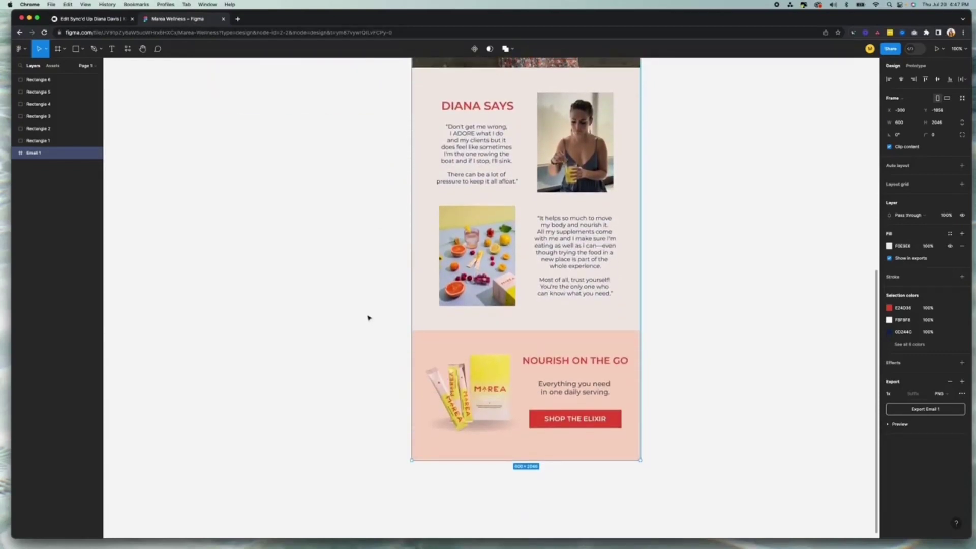
pyautogui.press('super+minus')
pyautogui.scroll(6, 368, 316)
pyautogui.scroll(-3, 364, 335)
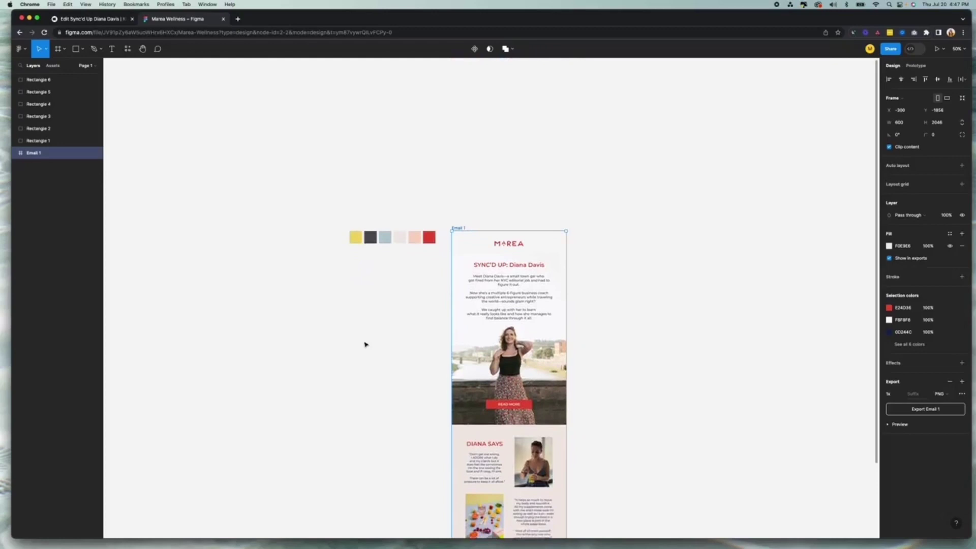
# Step: Copy the header rectangle's F8F8F8 fill colour and return to Klaviyo
pyautogui.click(557, 234)
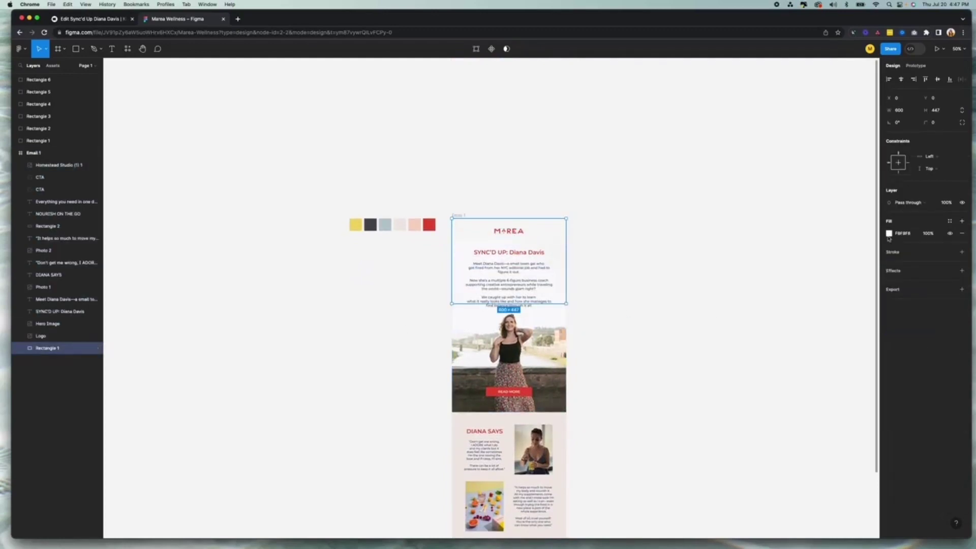
pyautogui.click(904, 233)
pyautogui.press('super+c')
pyautogui.click(110, 23)
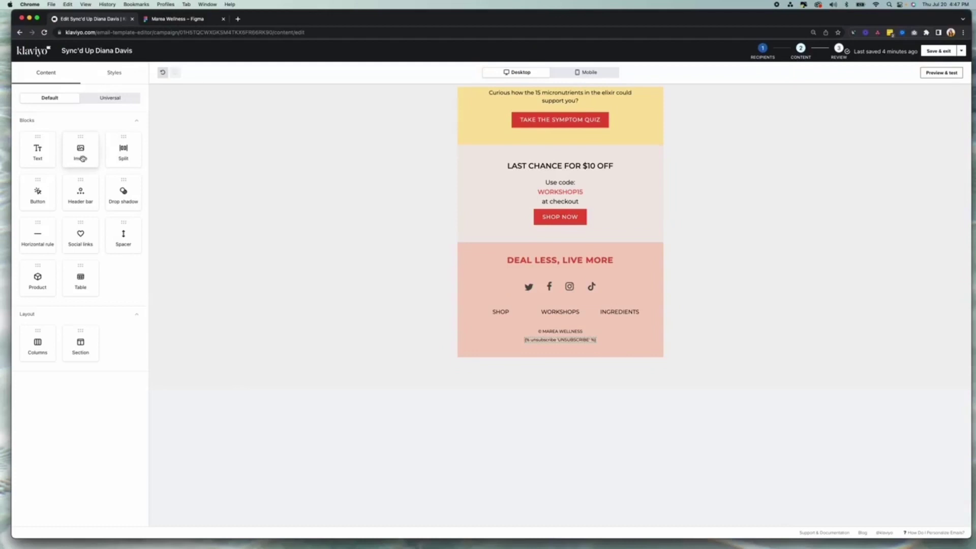
# Step: Add an image block at the top of the email with the Marea logo from the library
pyautogui.moveTo(80, 158); pyautogui.dragTo(497, 89)
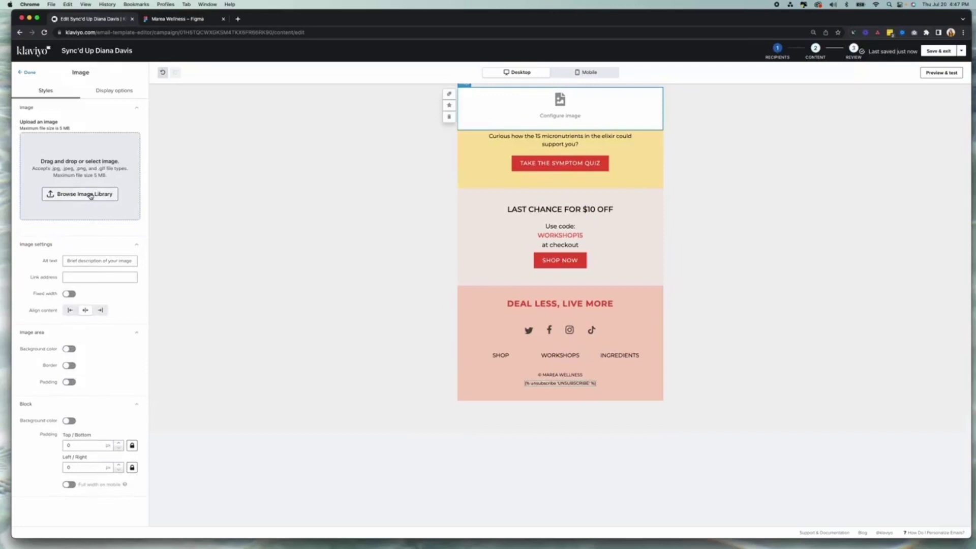
pyautogui.click(85, 194)
pyautogui.click(460, 130)
pyautogui.write('logo')
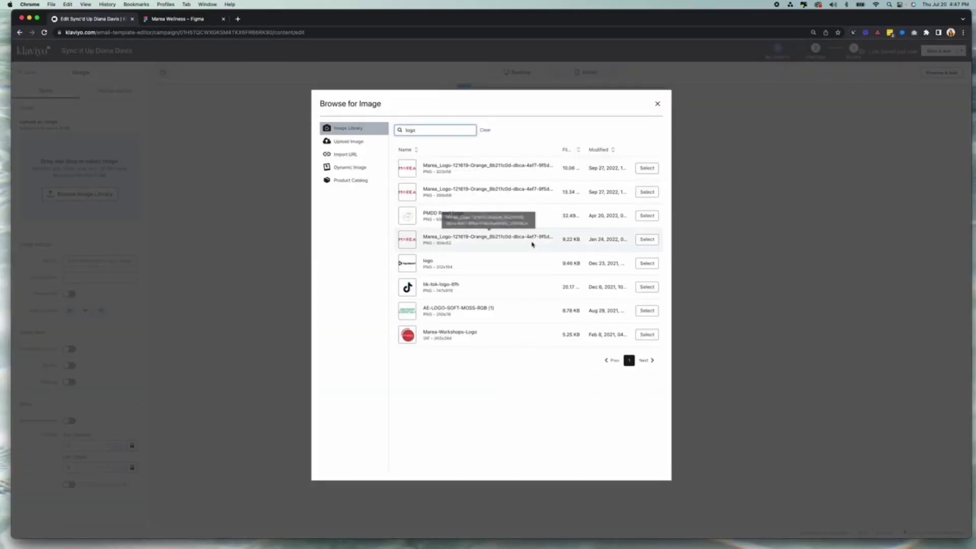
pyautogui.click(646, 240)
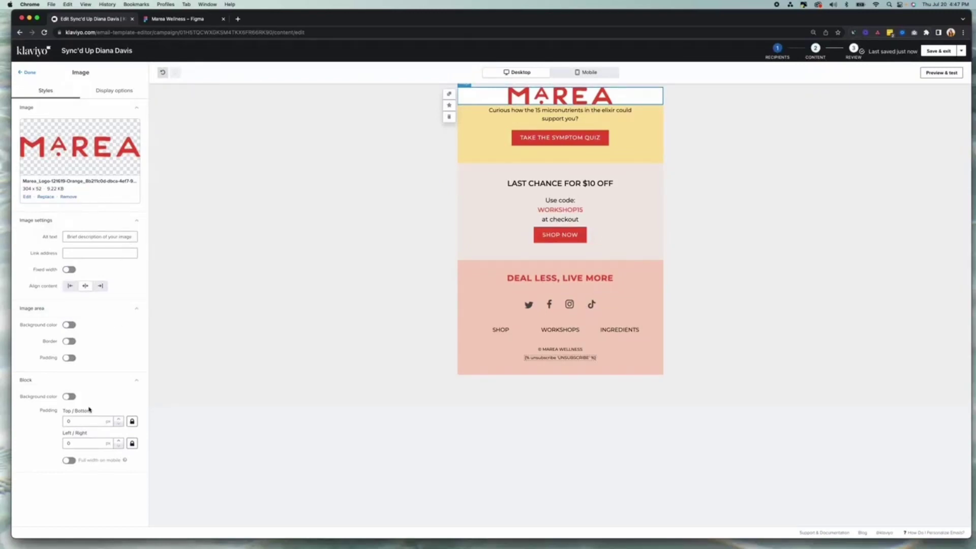
# Step: Give the logo block an F8F8F8 background colour
pyautogui.click(66, 398)
pyautogui.click(106, 395)
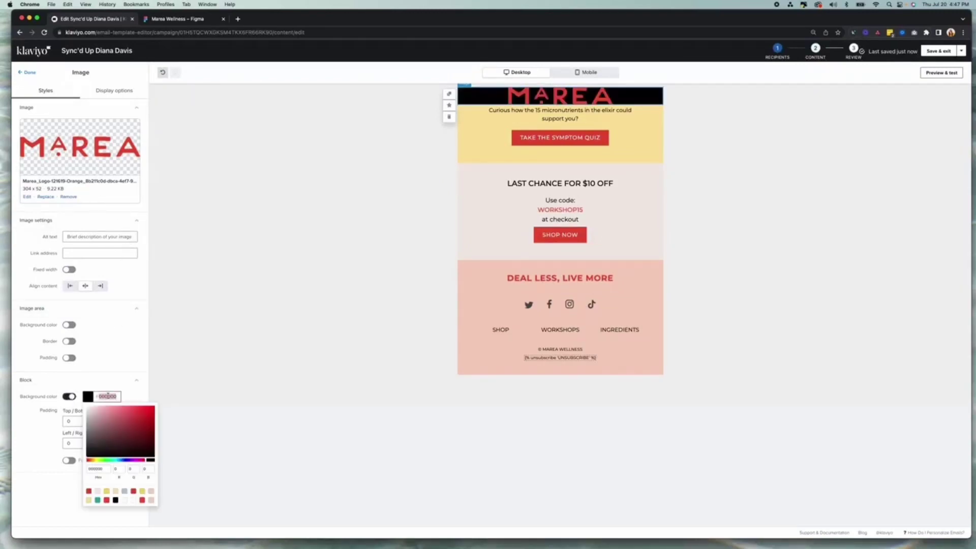
pyautogui.write('F8F8F8')
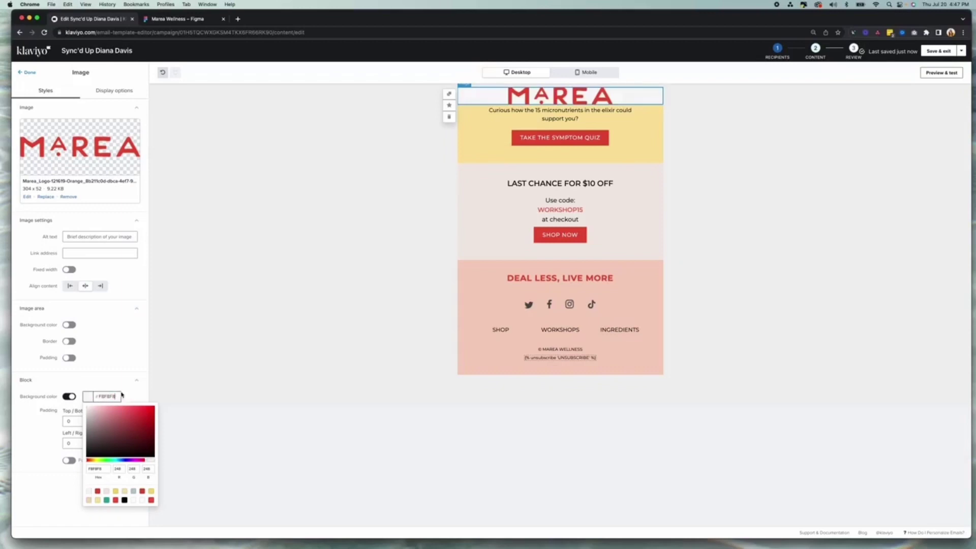
pyautogui.click(131, 389)
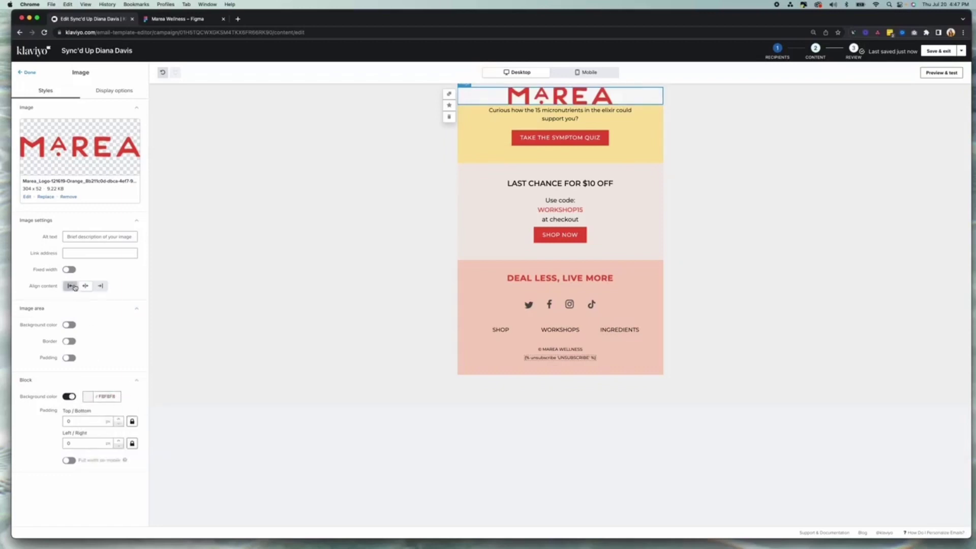
# Step: Give the logo a fixed 200 px width and 20 px padding
pyautogui.click(69, 269)
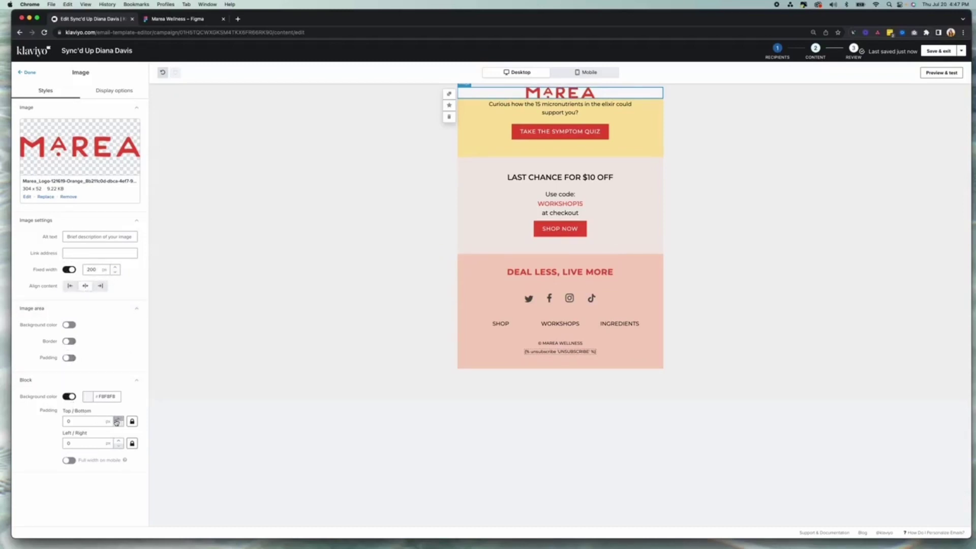
pyautogui.click(70, 358)
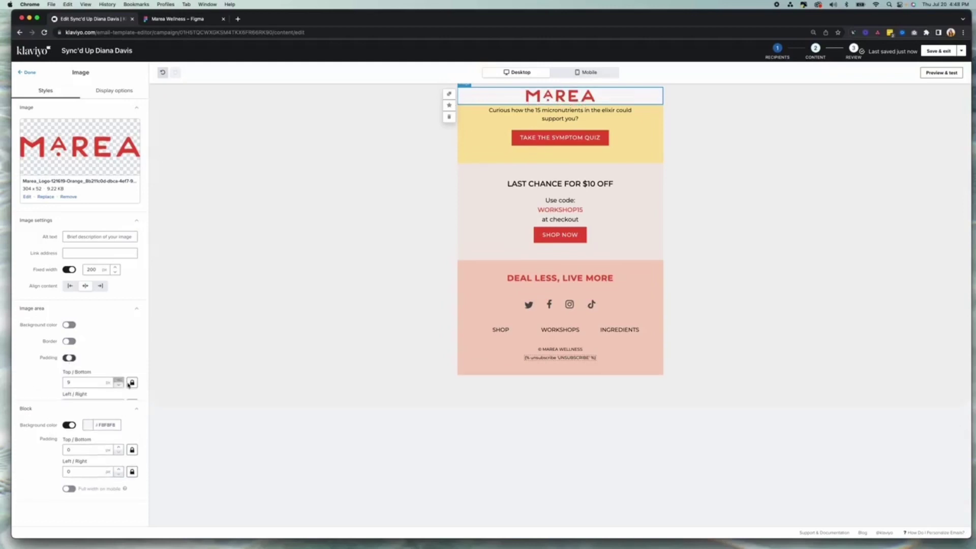
pyautogui.moveTo(83, 383); pyautogui.dragTo(64, 382)
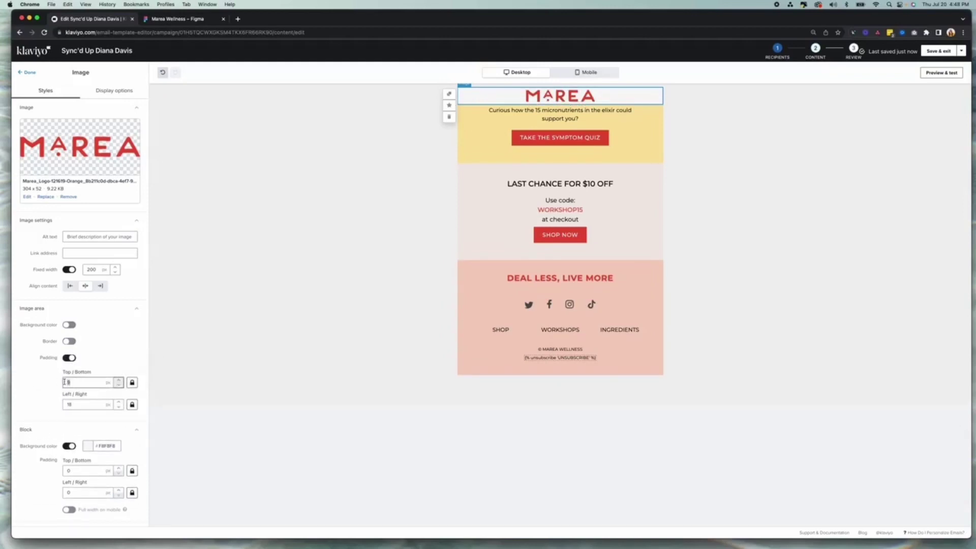
pyautogui.write('20')
pyautogui.press('Tab')
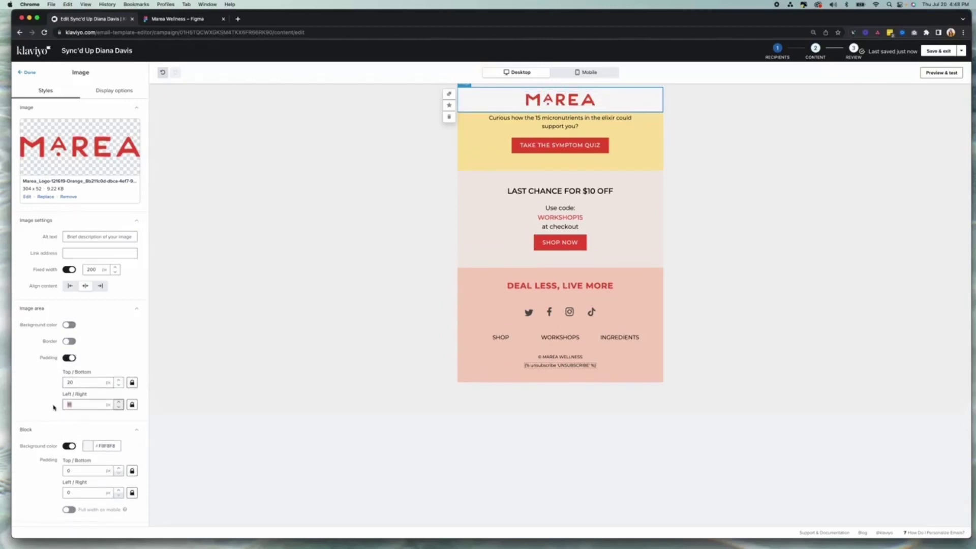
pyautogui.click(29, 391)
pyautogui.click(28, 72)
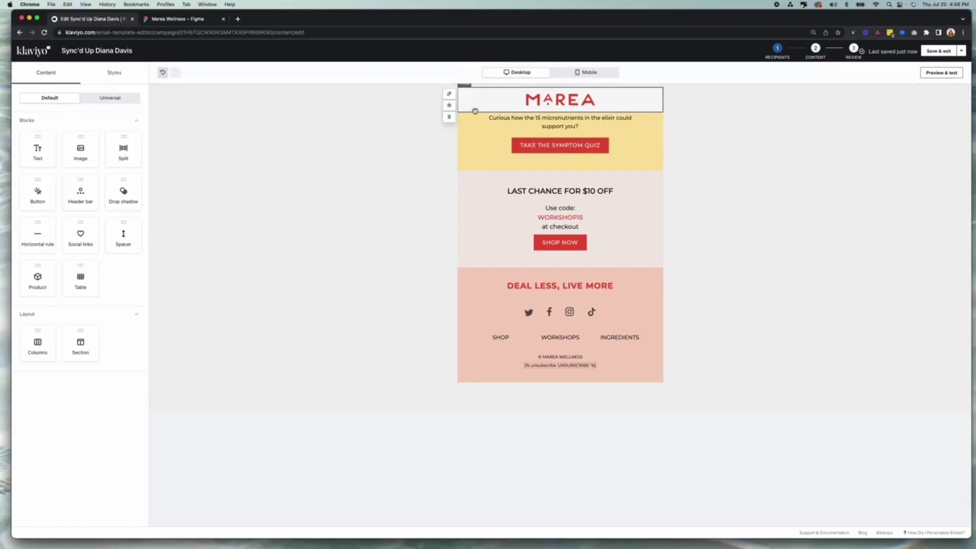
# Step: Give the micronutrients text block an F8F8F8 background
pyautogui.click(477, 122)
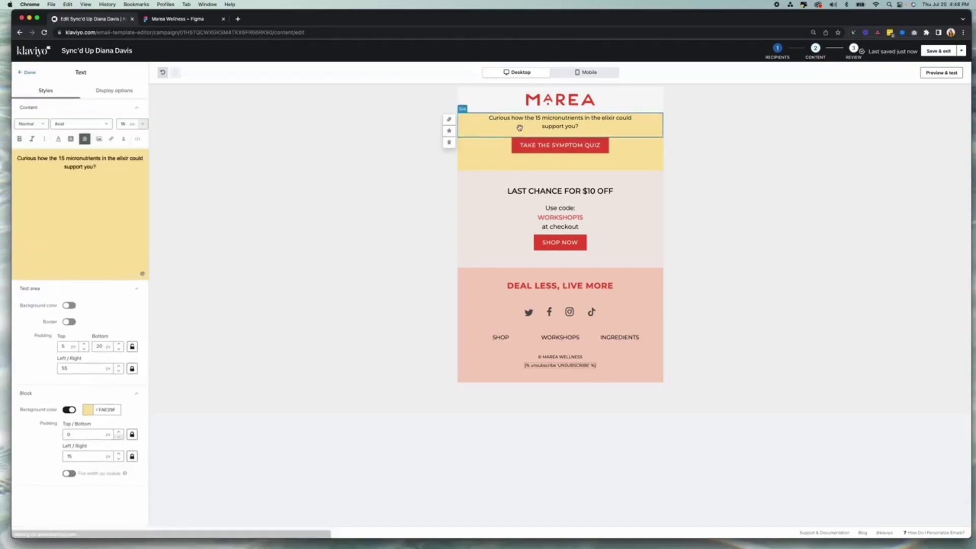
pyautogui.click(109, 415)
pyautogui.write('F8F8F8')
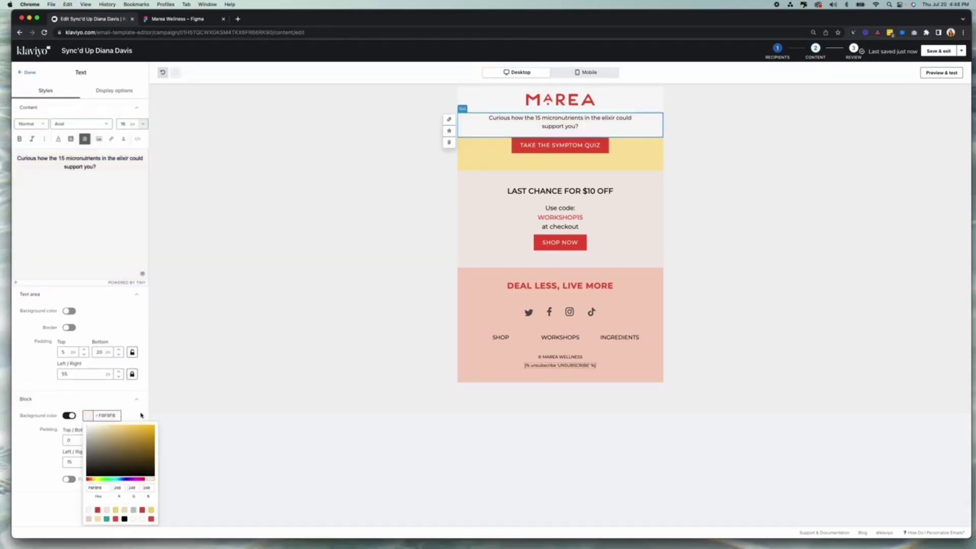
pyautogui.click(141, 415)
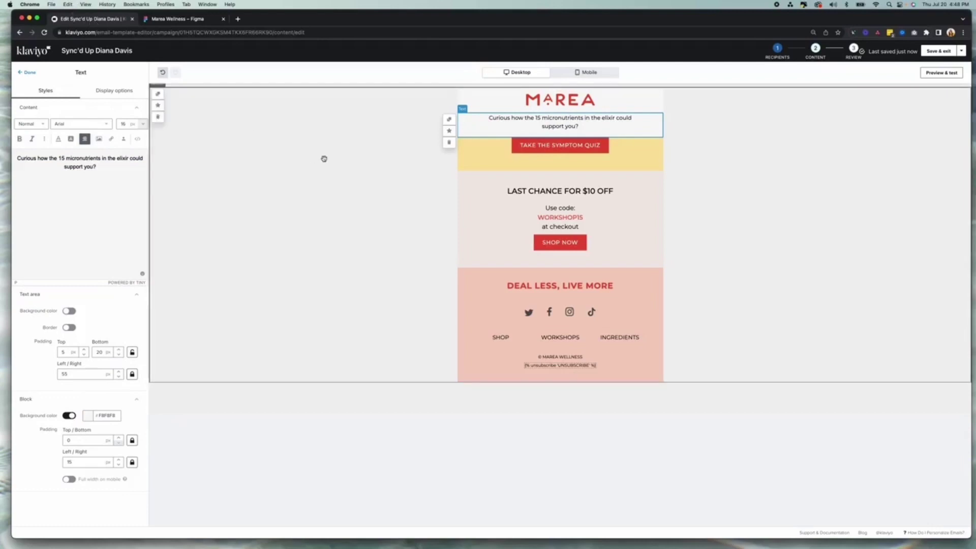
# Step: Check the SYNC'D UP heading styling in Figma and close the text block editor
pyautogui.click(175, 19)
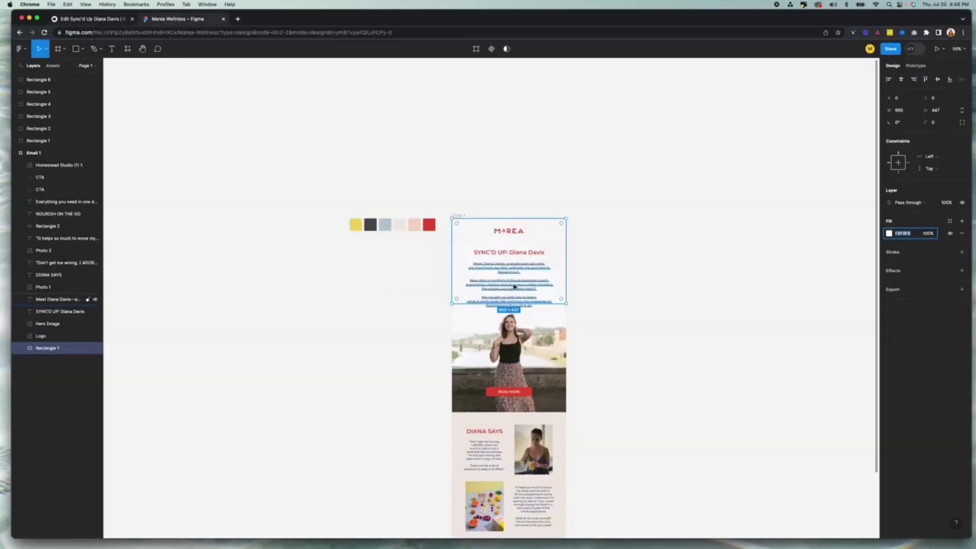
pyautogui.click(524, 255)
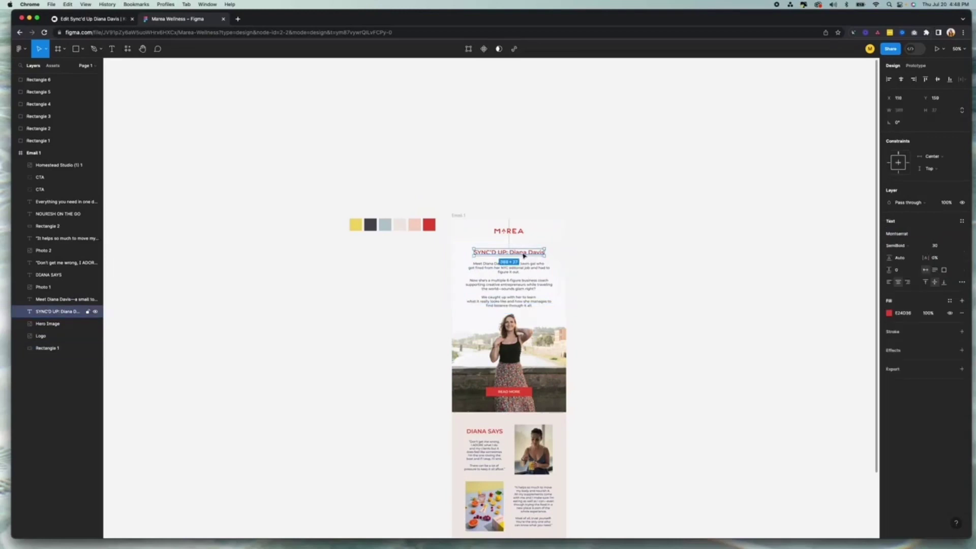
pyautogui.click(82, 22)
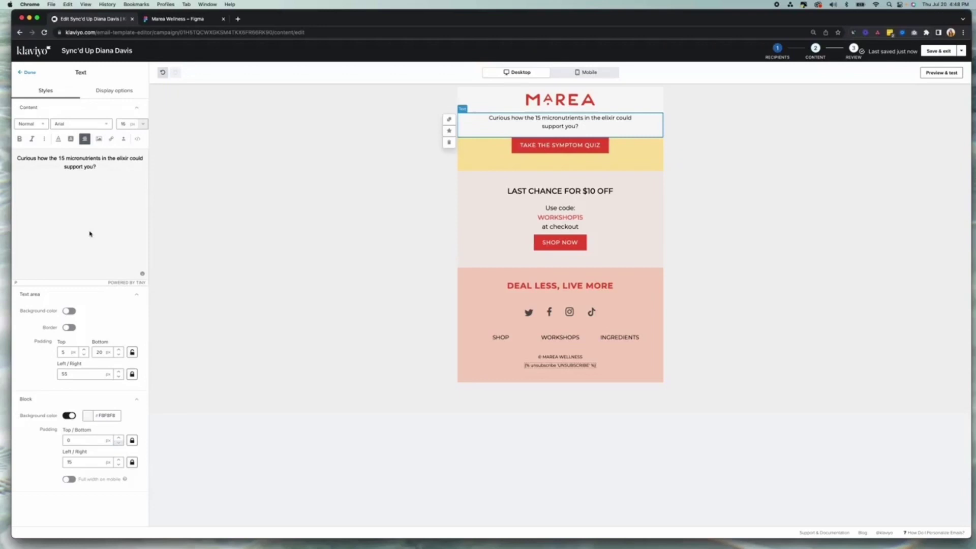
pyautogui.click(27, 72)
# Step: Duplicate the micronutrients text block and select the copy's heading text
pyautogui.moveTo(493, 126)
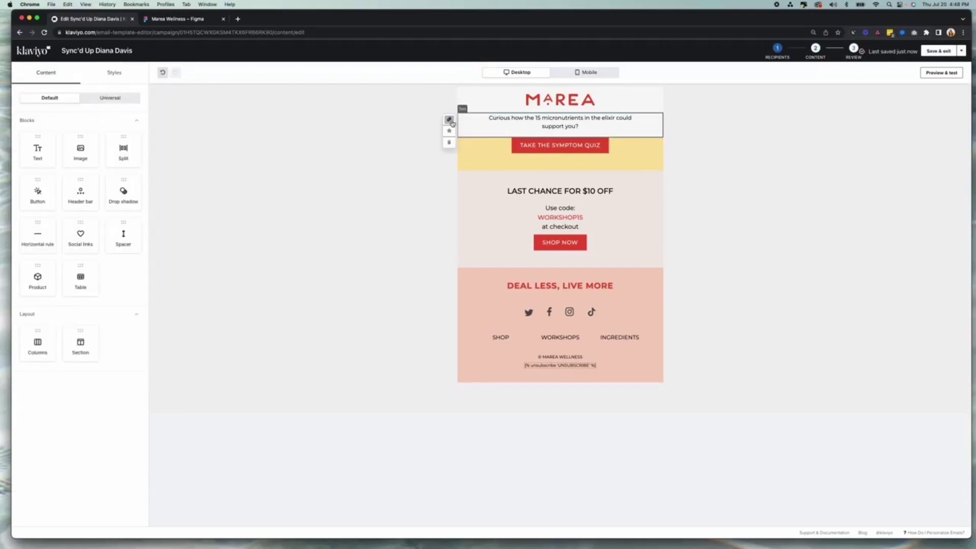
pyautogui.click(449, 120)
pyautogui.click(516, 124)
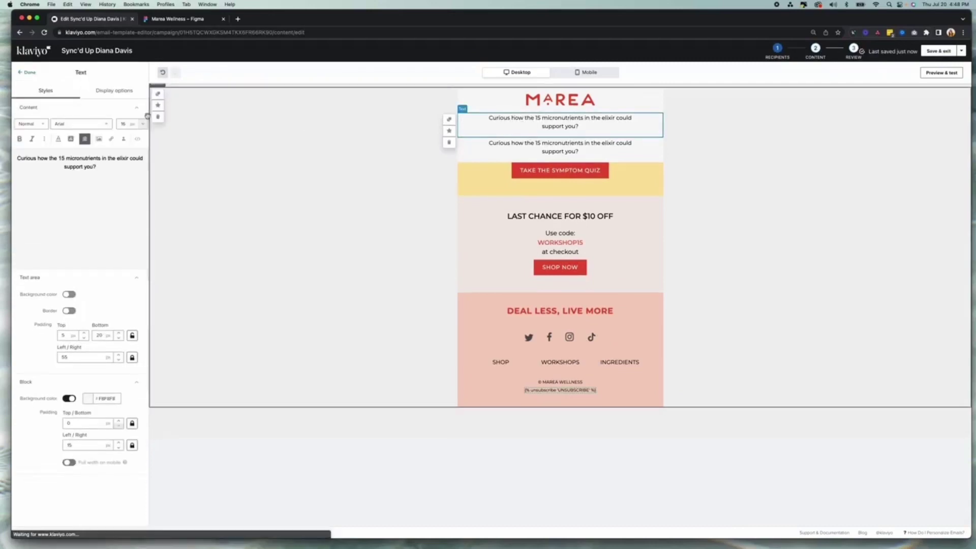
pyautogui.moveTo(105, 163); pyautogui.dragTo(6, 160)
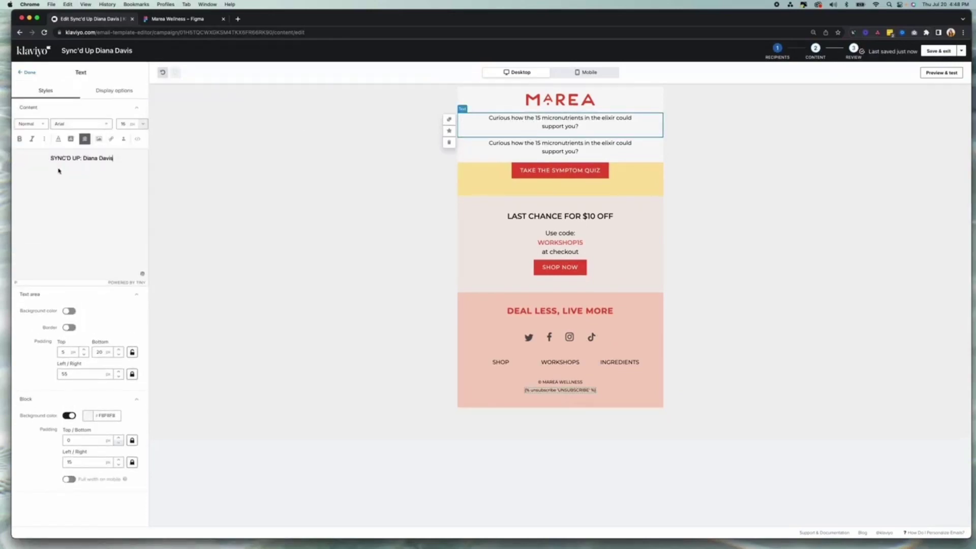
pyautogui.moveTo(112, 158); pyautogui.dragTo(48, 158)
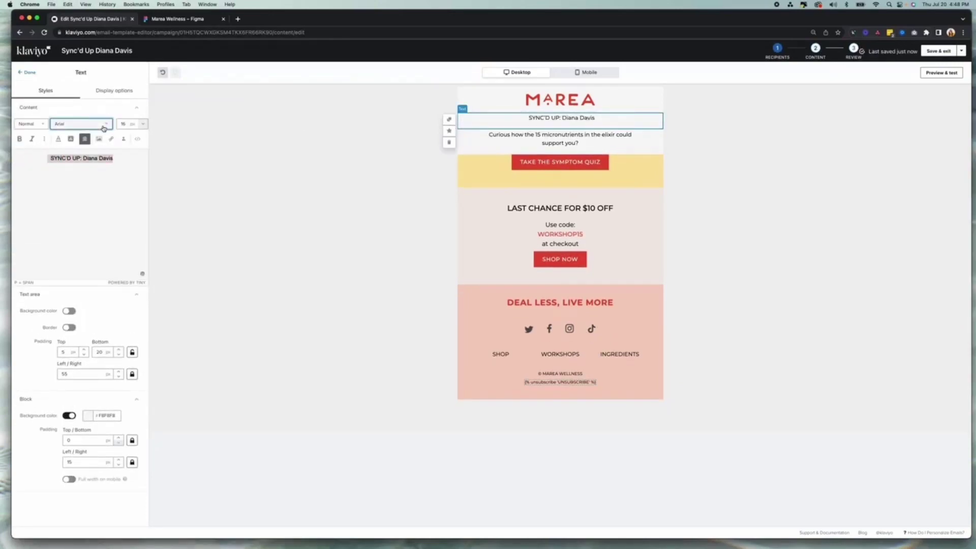
# Step: Set the heading font to Montserrat and its size to 30 px
pyautogui.click(103, 128)
pyautogui.scroll(-10, 91, 179)
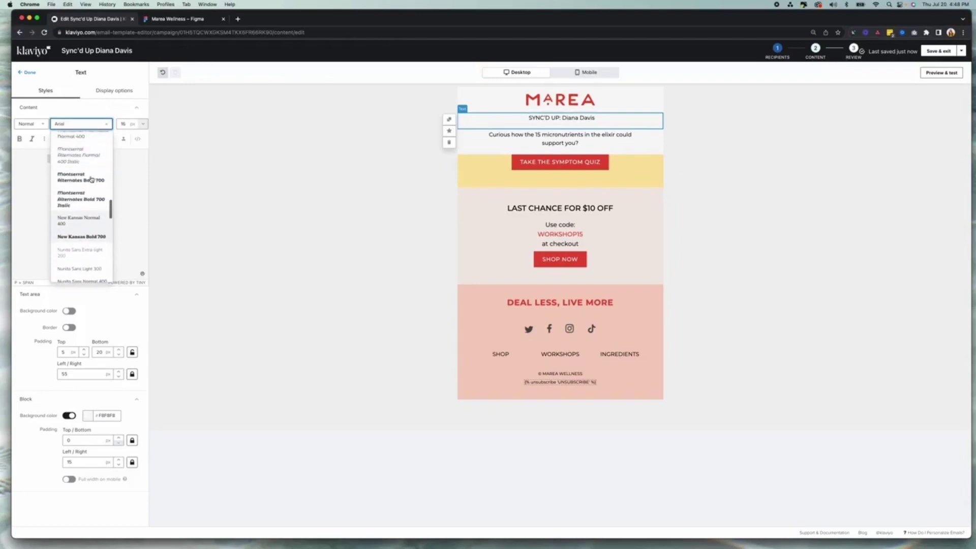
pyautogui.scroll(4, 91, 179)
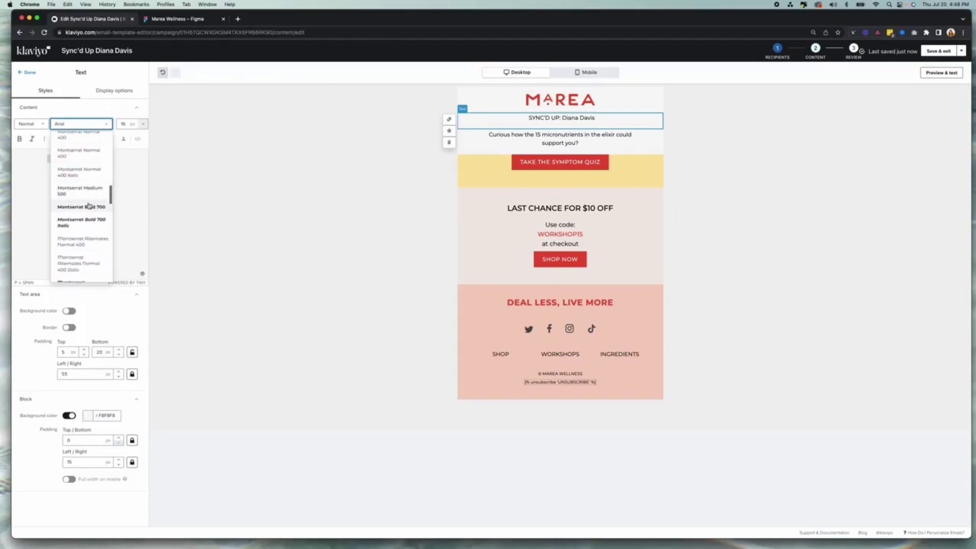
pyautogui.click(89, 207)
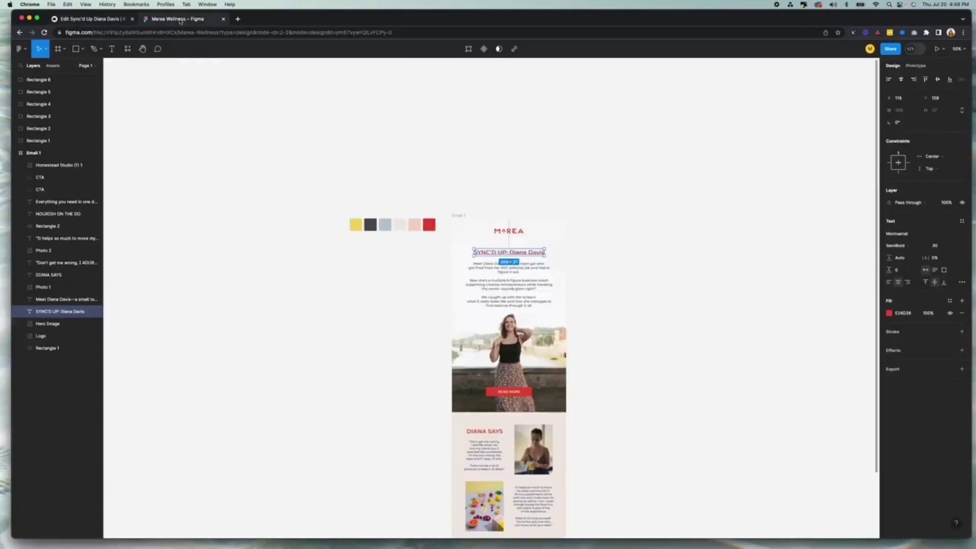
pyautogui.click(178, 19)
pyautogui.click(83, 19)
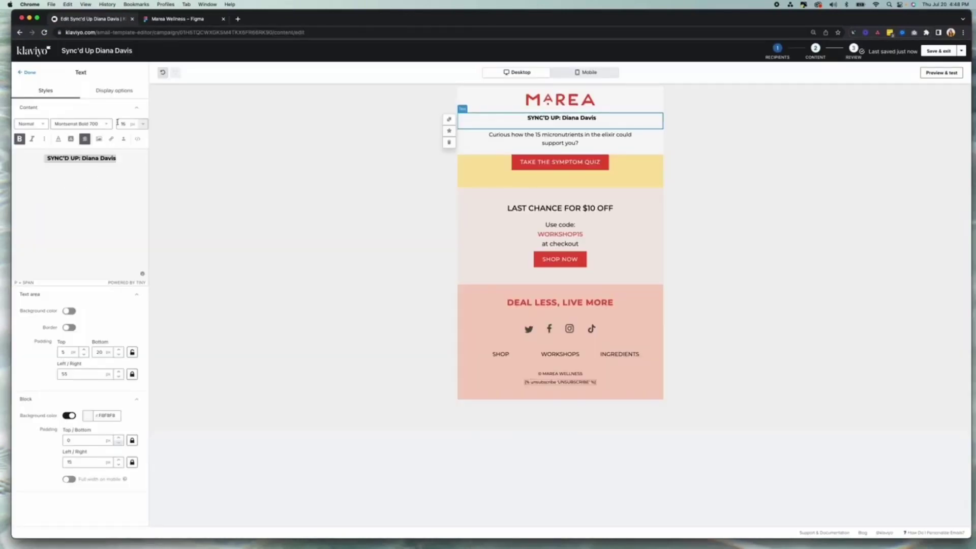
pyautogui.click(142, 127)
pyautogui.click(134, 247)
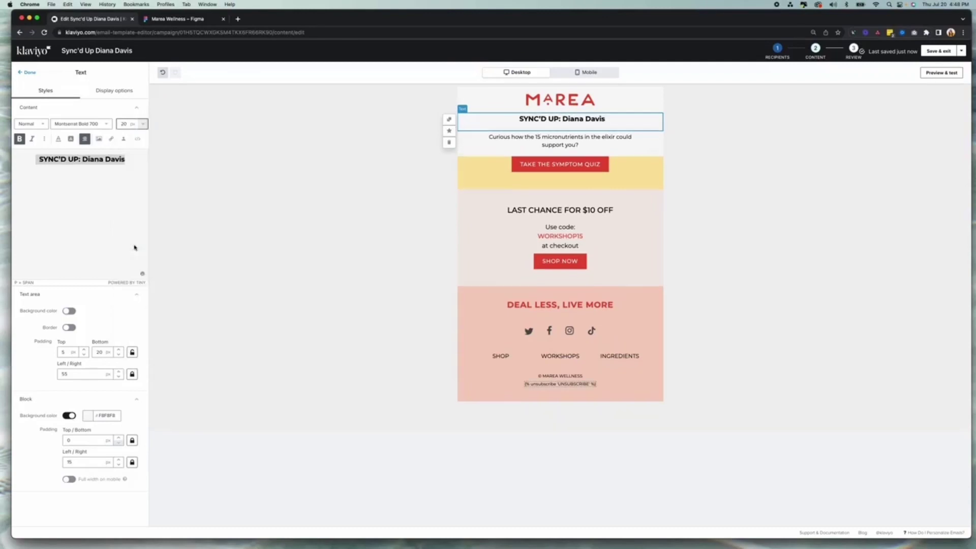
pyautogui.click(143, 124)
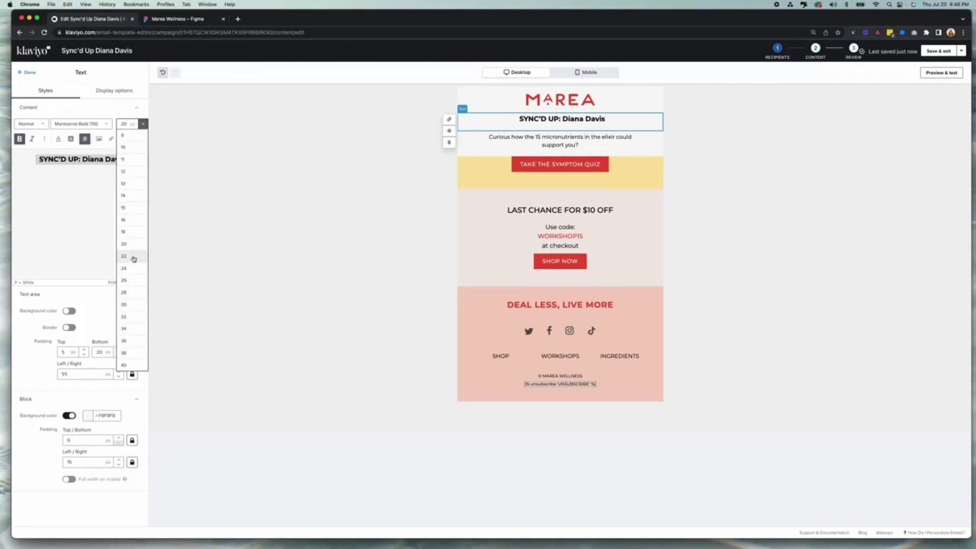
pyautogui.click(137, 269)
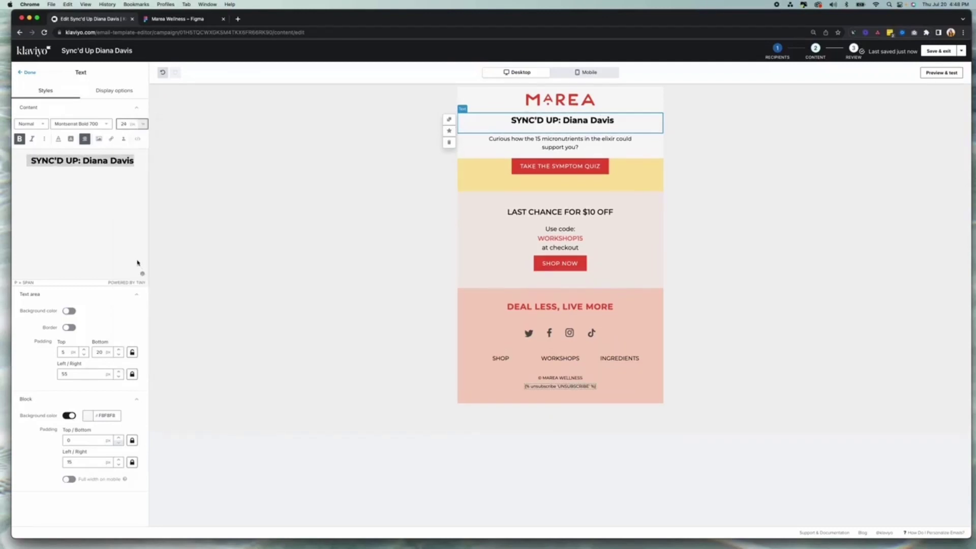
pyautogui.click(141, 124)
pyautogui.click(134, 305)
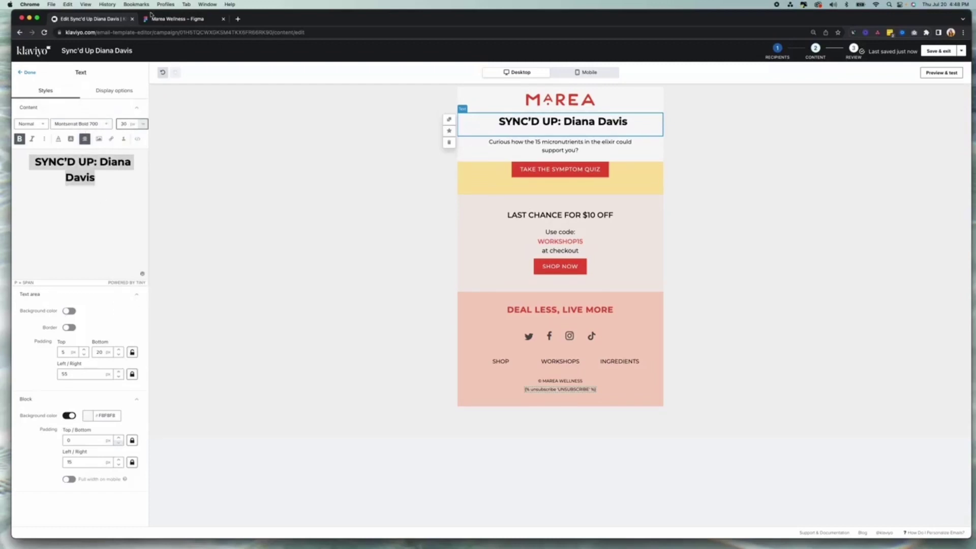
# Step: Change the heading to Montserrat Medium weight with red text colour
pyautogui.click(191, 22)
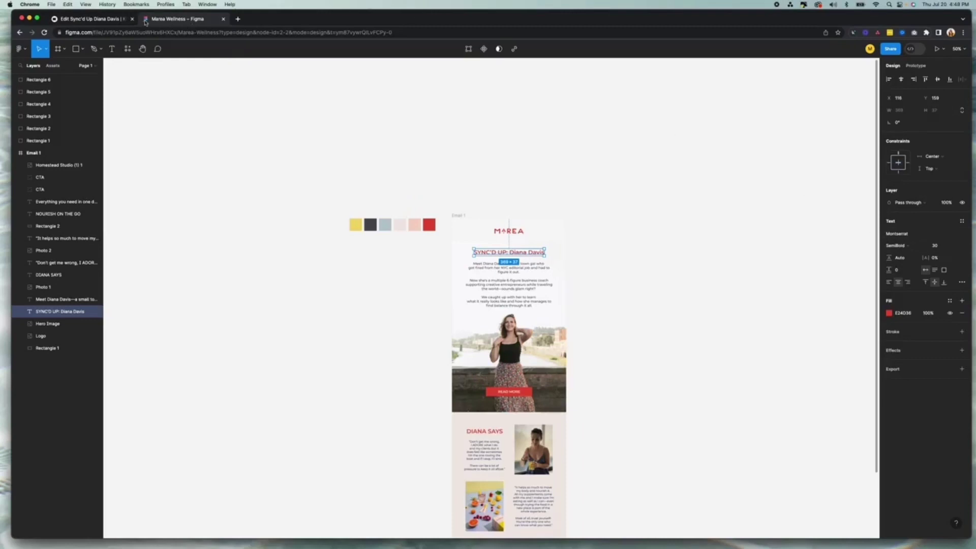
pyautogui.click(91, 19)
pyautogui.click(103, 125)
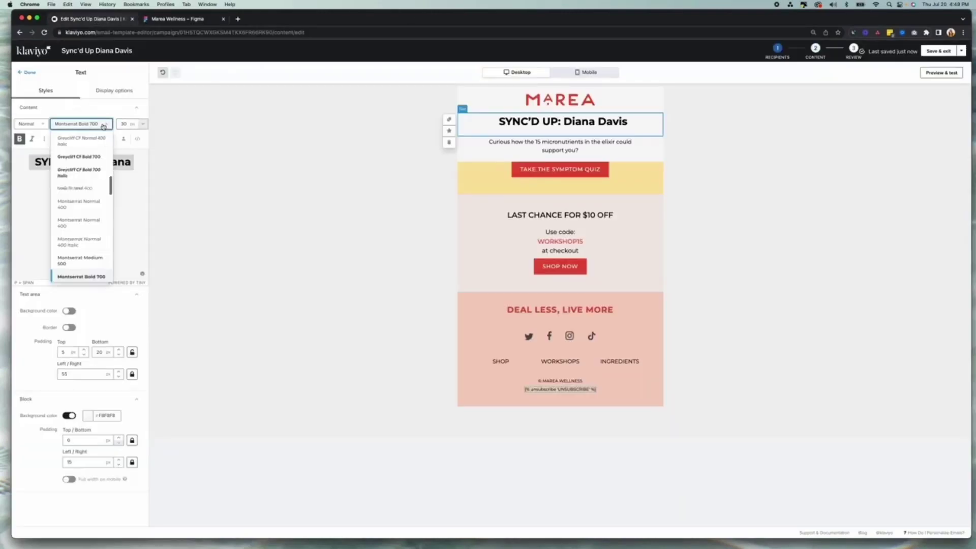
pyautogui.click(86, 260)
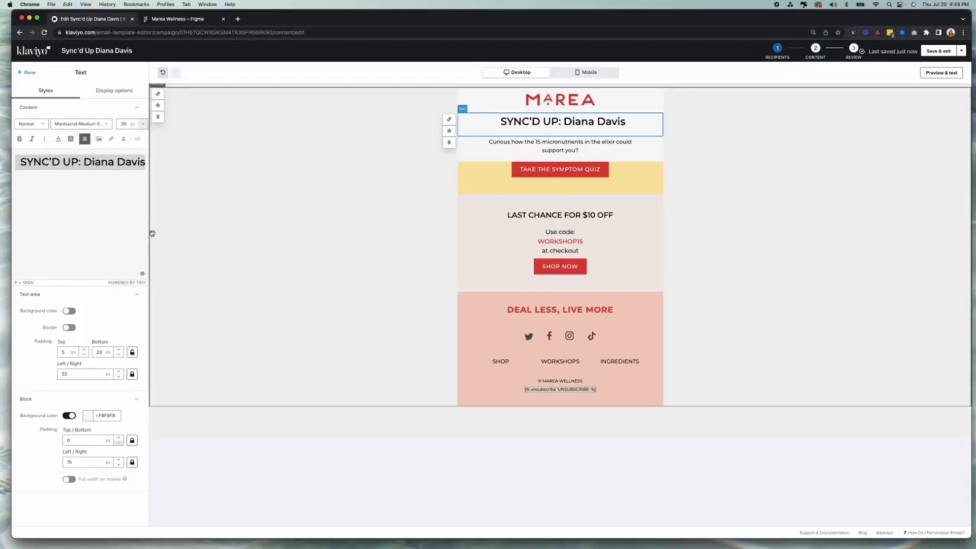
pyautogui.click(59, 139)
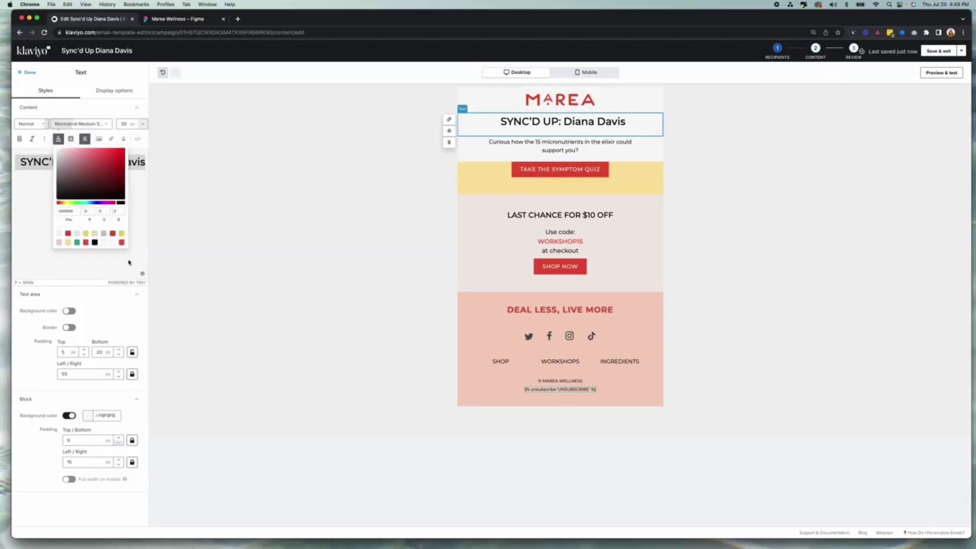
pyautogui.click(68, 233)
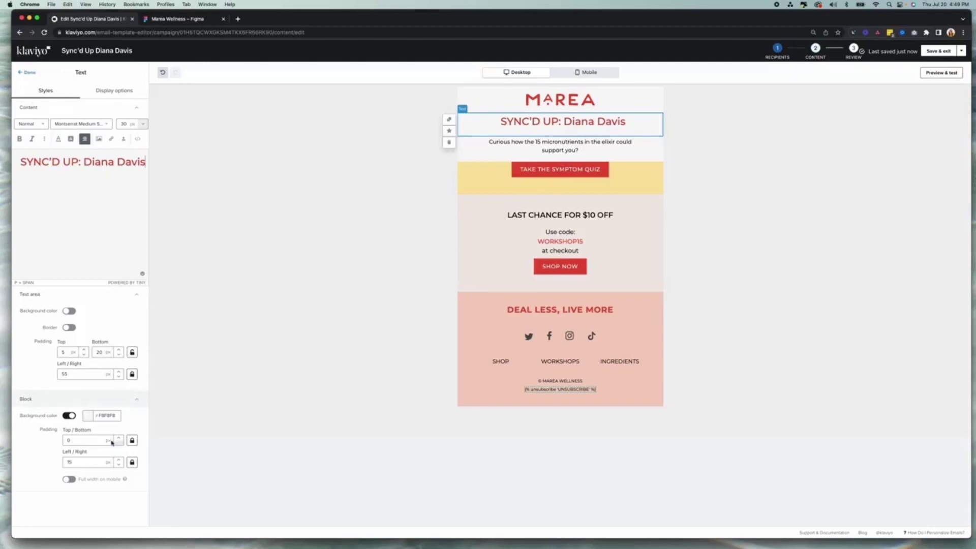
# Step: Give the heading block 20 px top padding
pyautogui.click(133, 440)
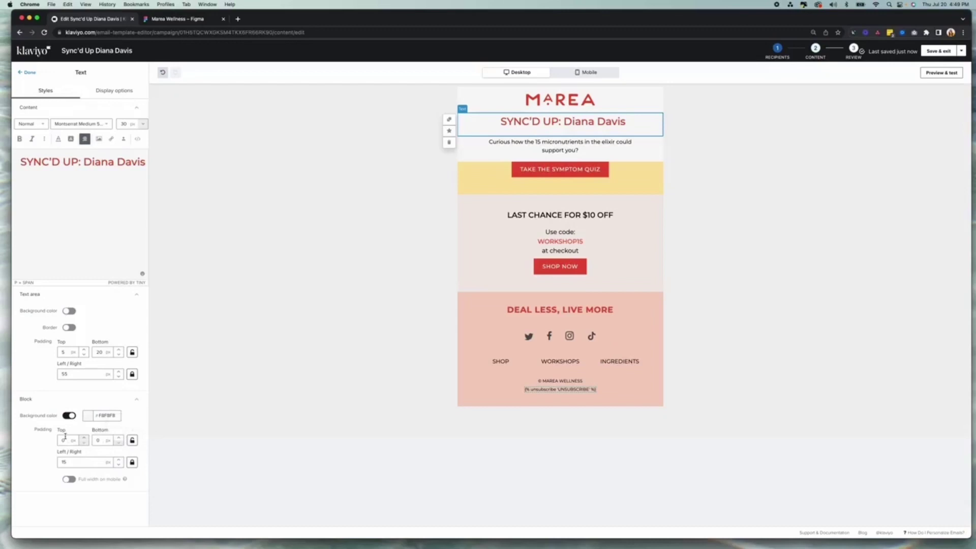
pyautogui.click(60, 440)
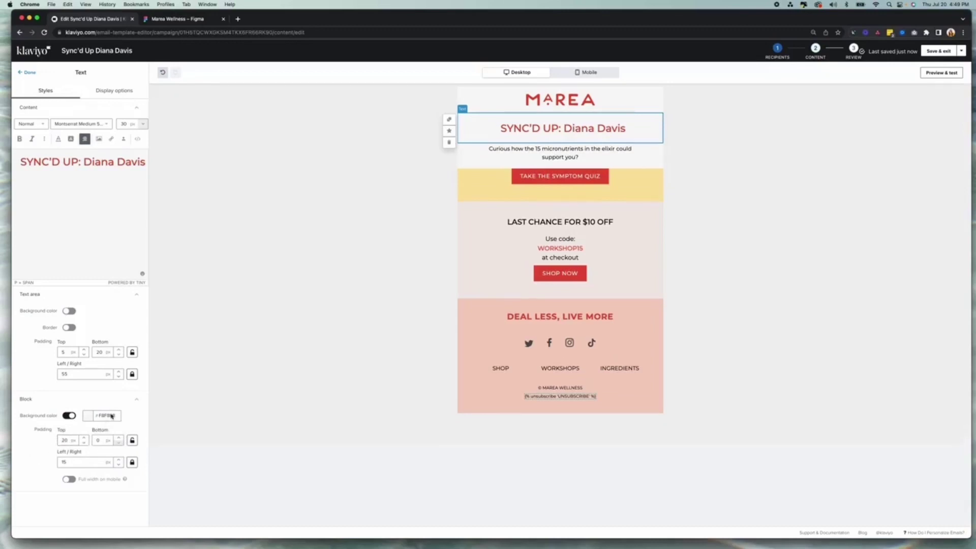
pyautogui.click(27, 72)
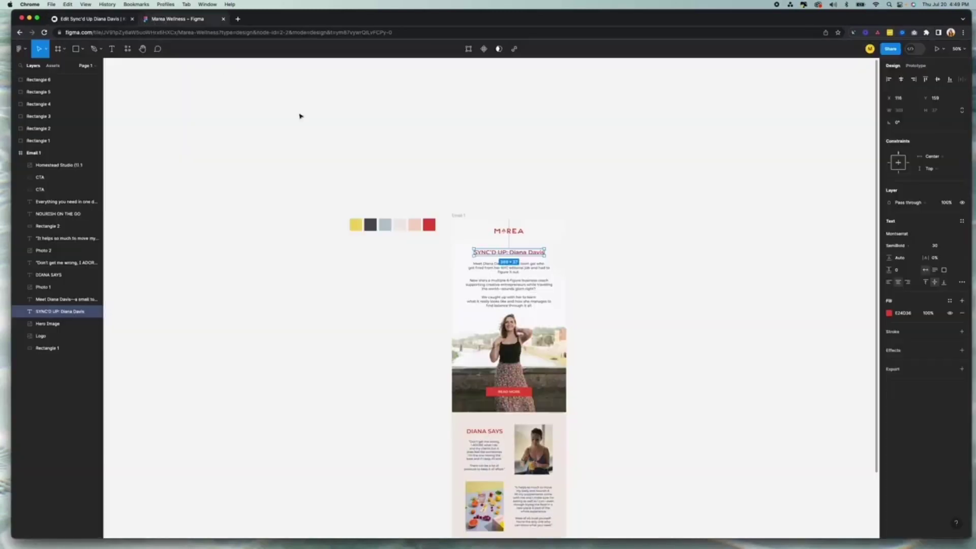
# Step: Copy the three-paragraph introduction from Figma and paste it over the micronutrients text
pyautogui.click(152, 20)
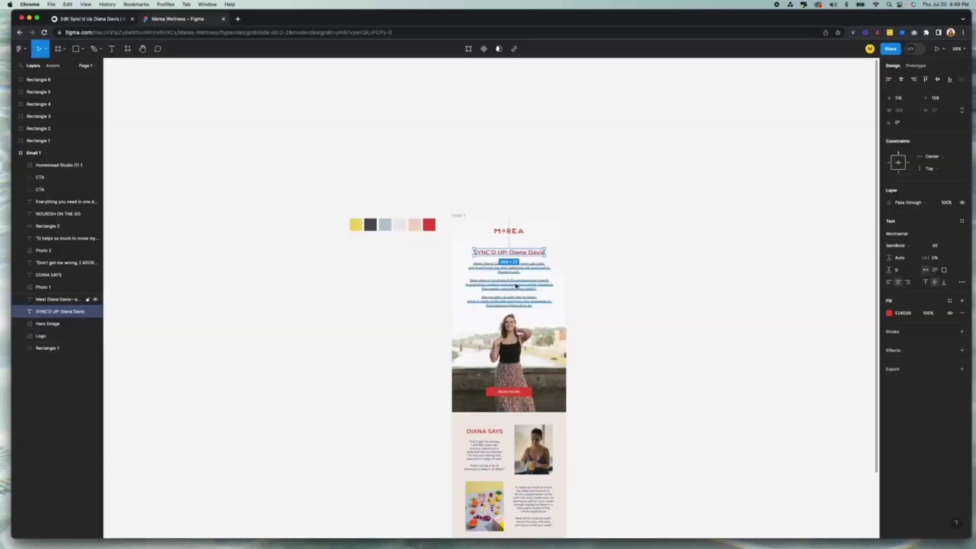
pyautogui.click(516, 291)
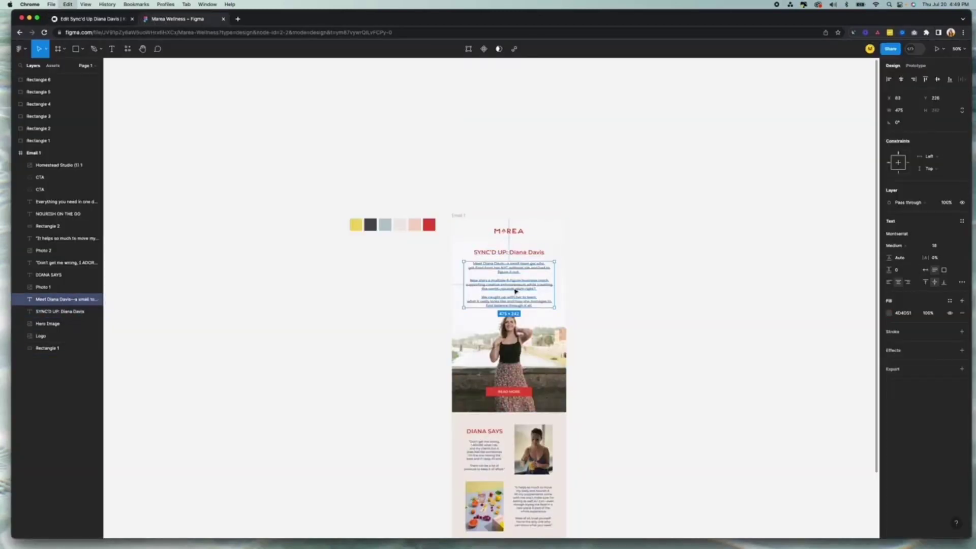
pyautogui.click(96, 19)
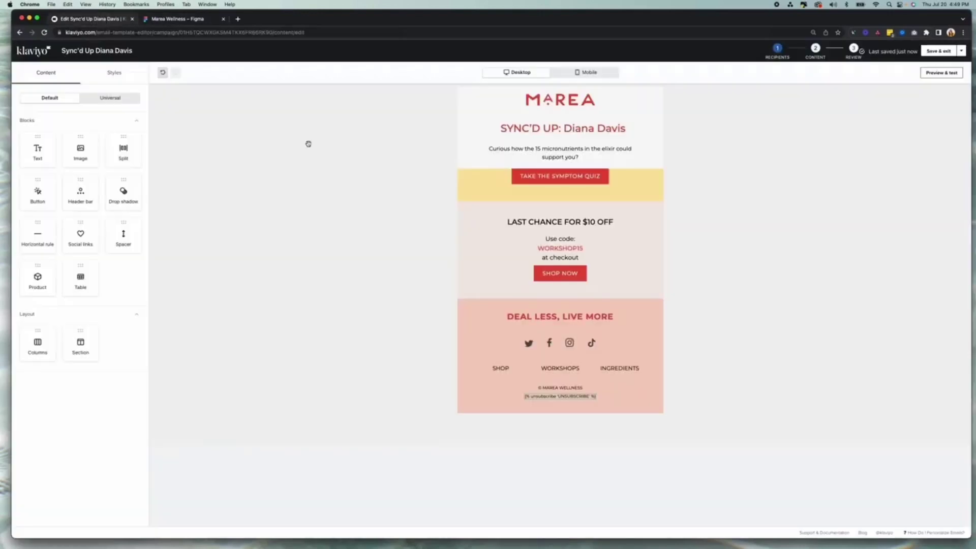
pyautogui.click(520, 153)
pyautogui.moveTo(116, 165); pyautogui.dragTo(10, 151)
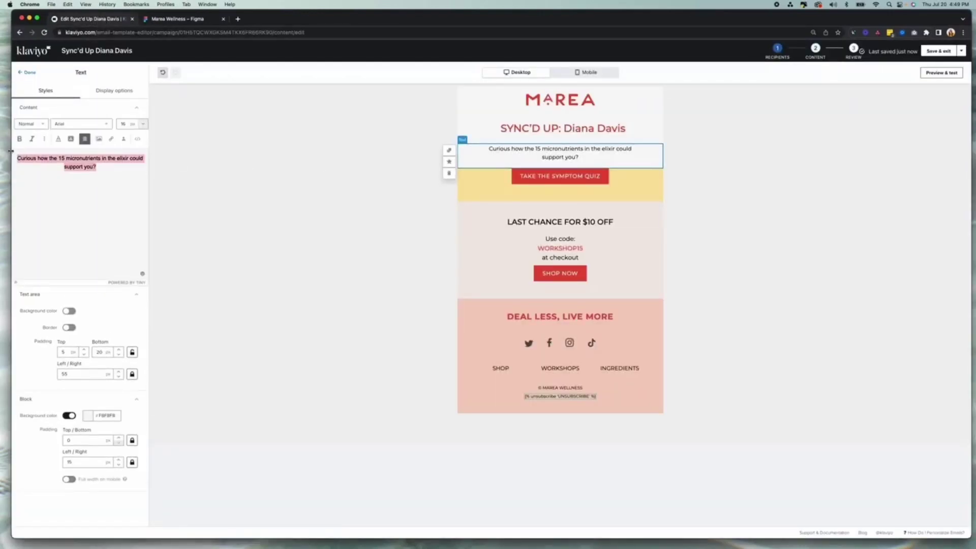
pyautogui.write("Meet Diana Davis—a small town gal who got fired from her NYC editorial job and had to figure it out.  Now she's a multiple 6-figure business coach supporting creative entrepreneurs while traveling the world—sounds glam right?  We caught up with her to learn what it really looks like and how she manages to find balance through it all.")
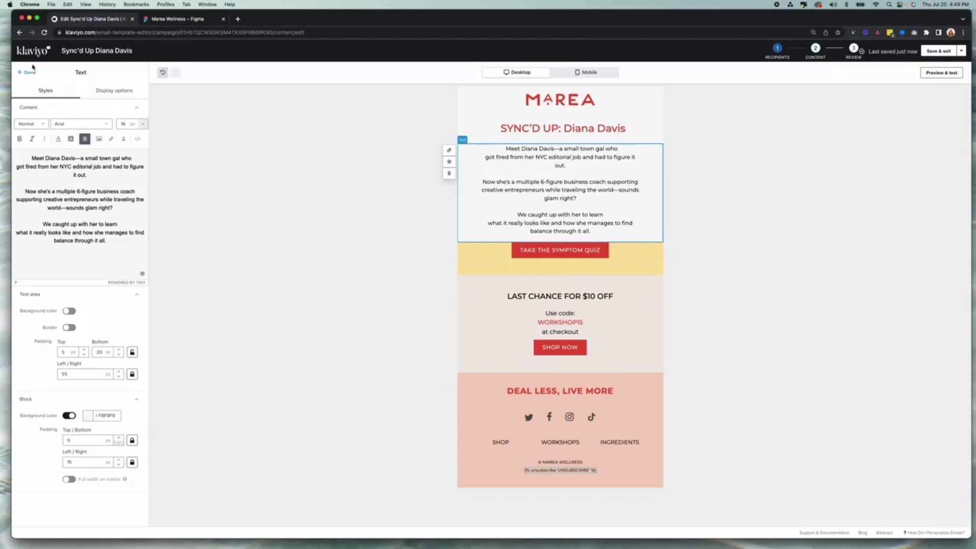
pyautogui.hotkey('ctrl', 'Tab')
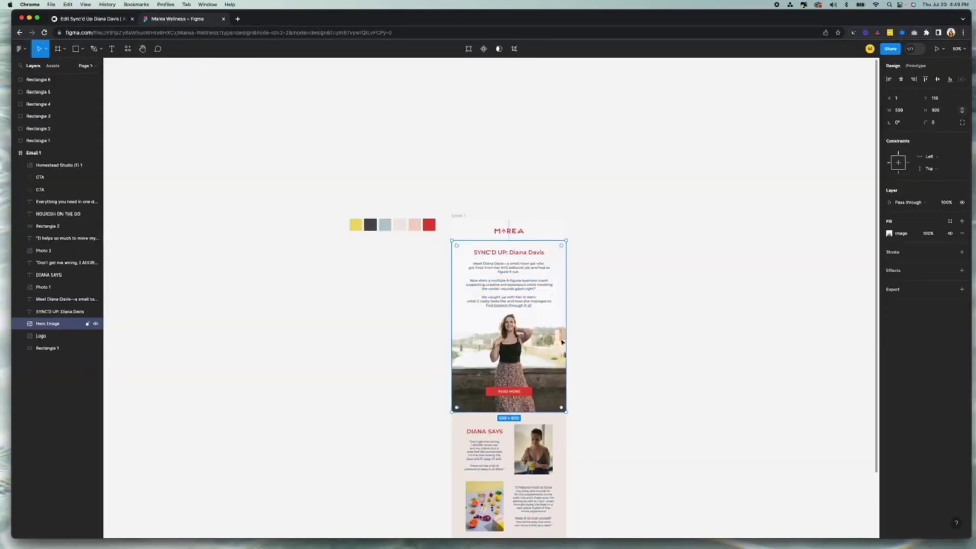
# Step: Combine the Hero Image and CTA layers into a Figma component
pyautogui.keyDown('shift'); pyautogui.click(515, 394); pyautogui.keyUp('shift')
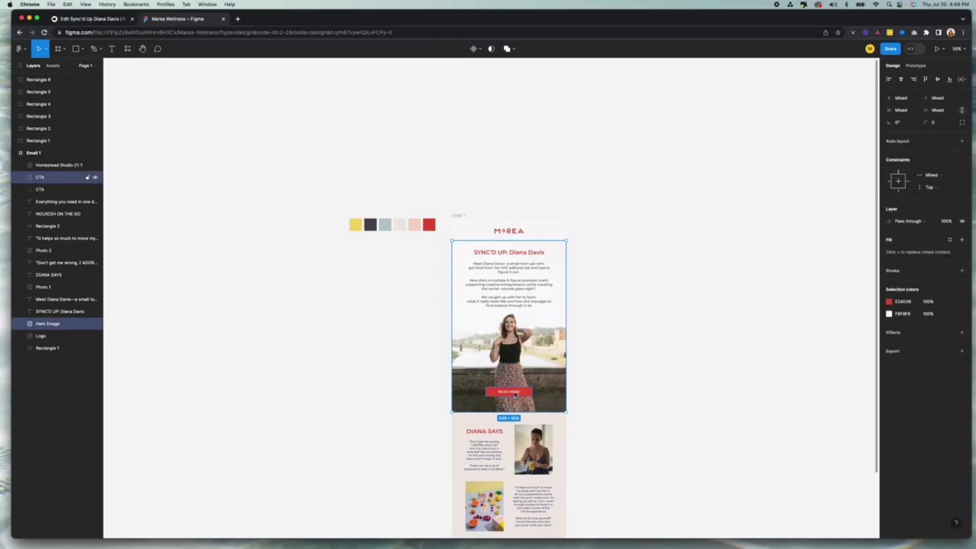
pyautogui.click(962, 352)
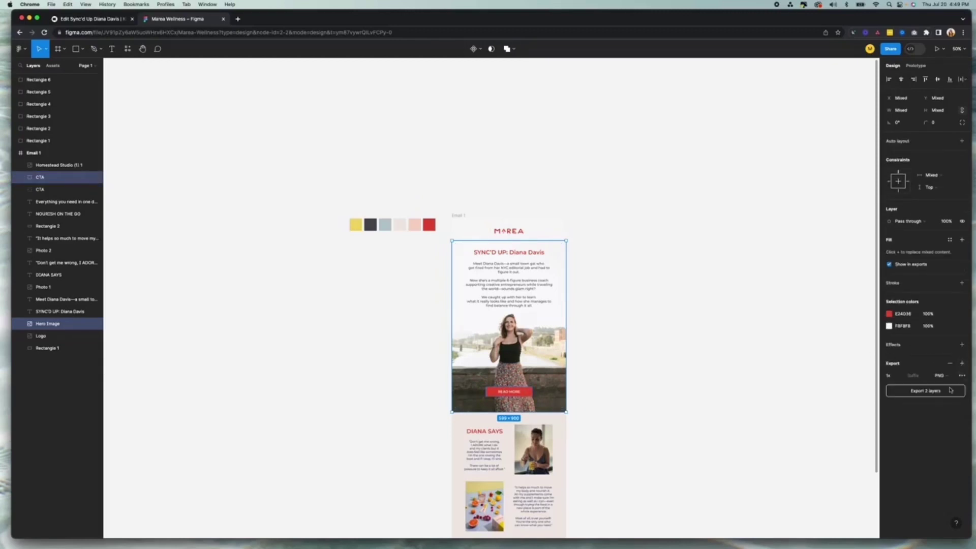
pyautogui.press('Escape')
pyautogui.click(546, 327)
pyautogui.keyDown('shift'); pyautogui.click(530, 393); pyautogui.keyUp('shift')
pyautogui.click(475, 50)
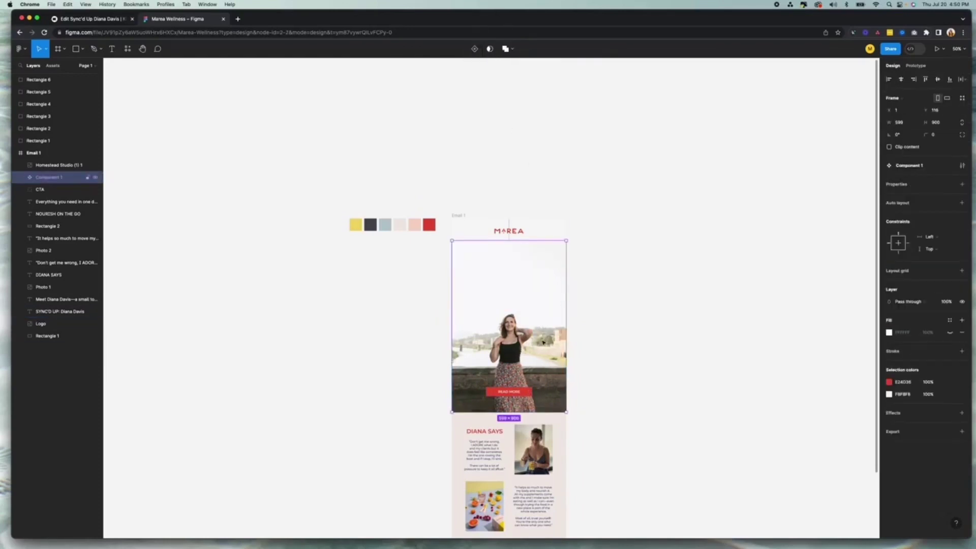
# Step: Export the hero component as a 2x PNG
pyautogui.click(962, 431)
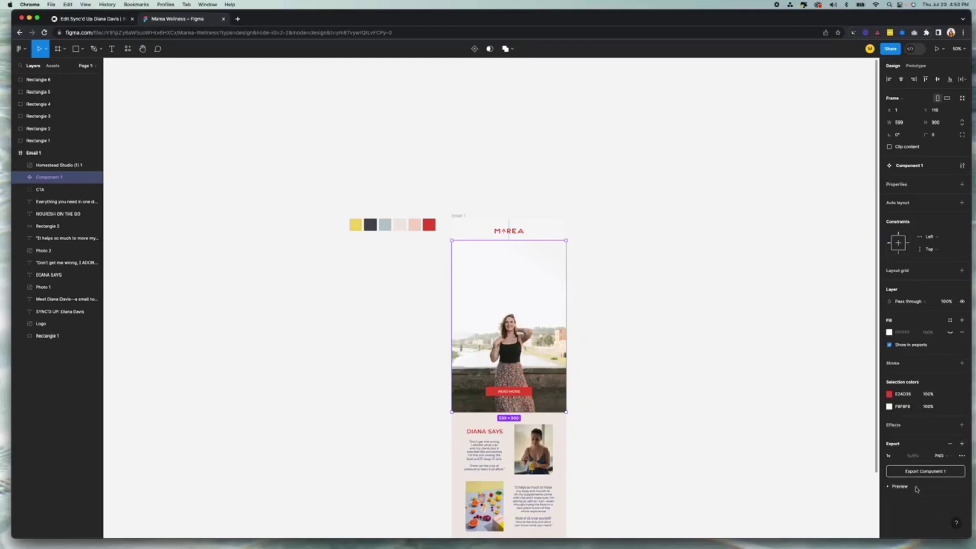
pyautogui.click(899, 486)
pyautogui.scroll(-2, 943, 508)
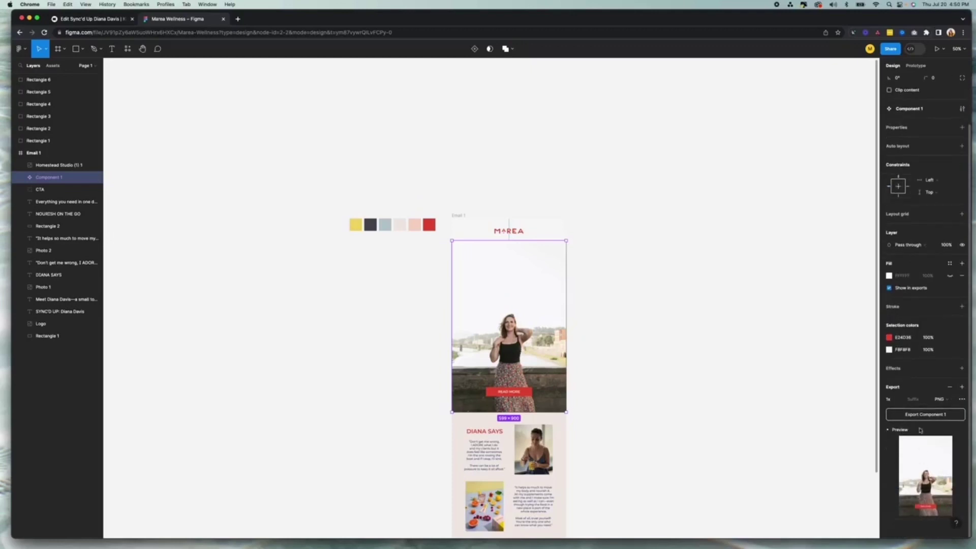
pyautogui.click(892, 401)
pyautogui.write('2')
pyautogui.click(933, 415)
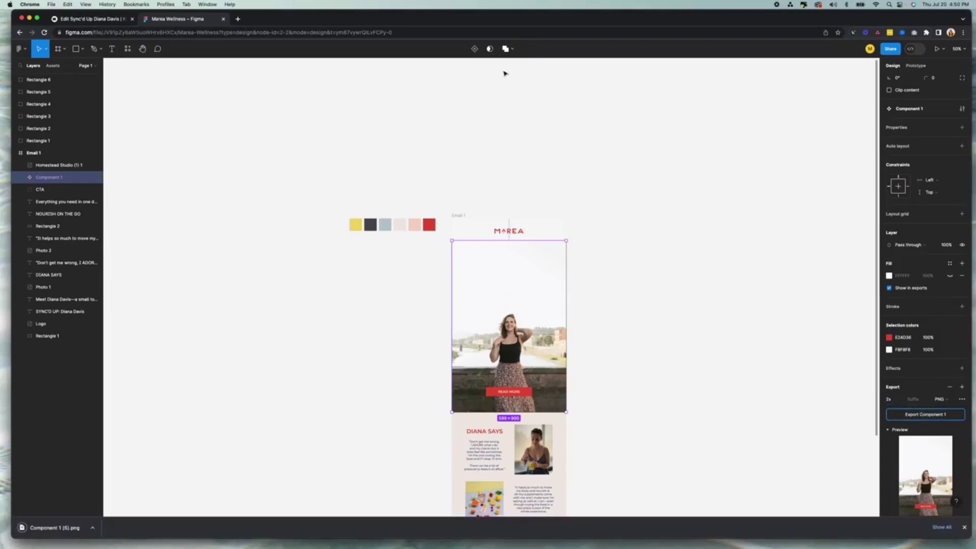
# Step: Add an image block below the intro and upload Component 1 (5).png into it
pyautogui.click(107, 20)
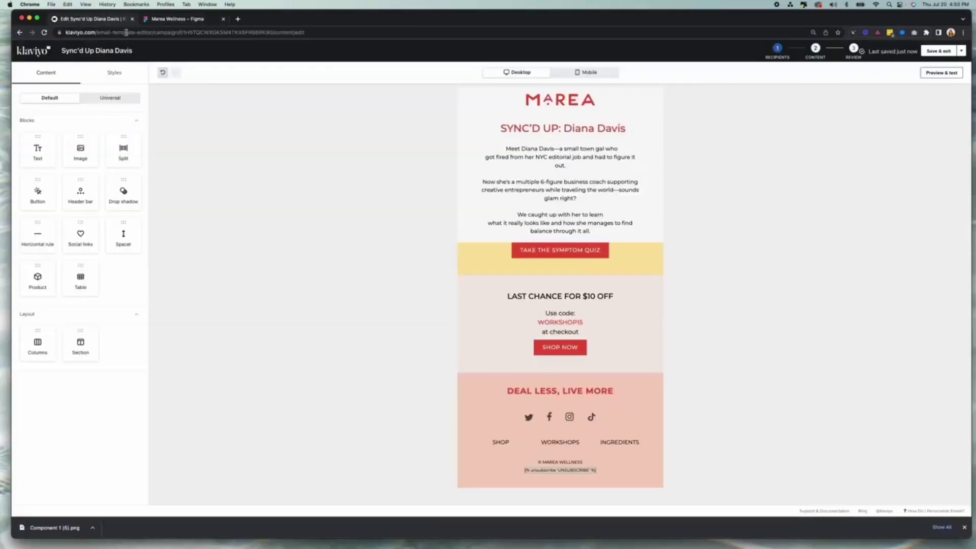
pyautogui.moveTo(86, 157); pyautogui.dragTo(544, 239)
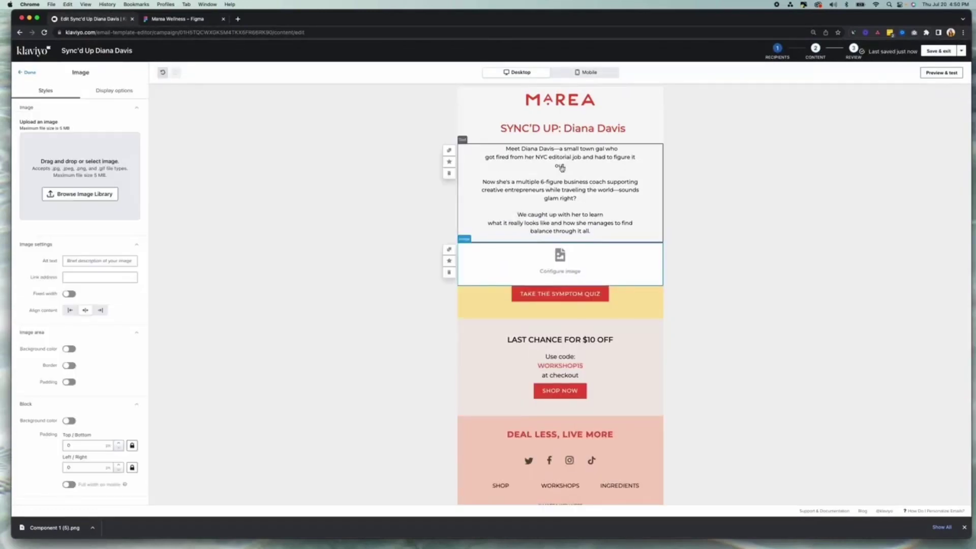
pyautogui.click(80, 194)
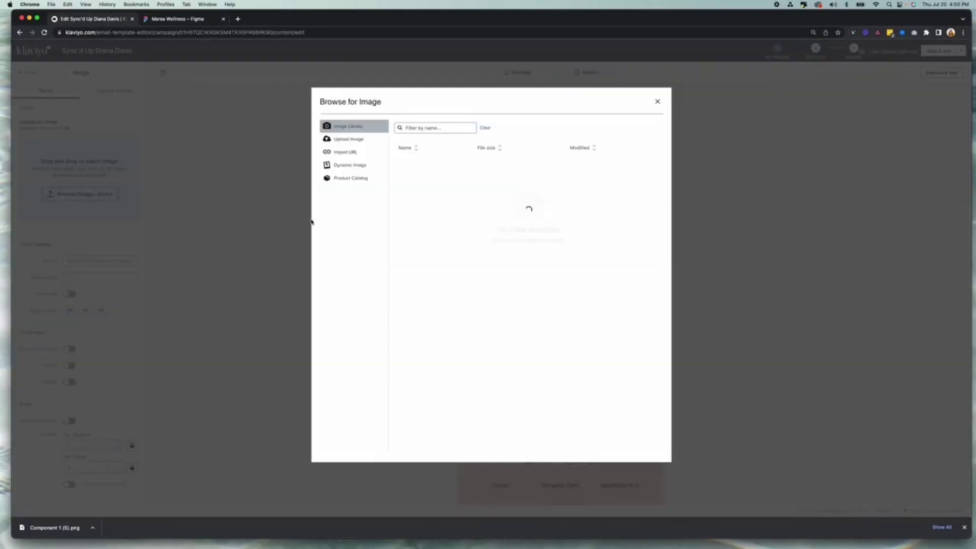
pyautogui.click(348, 139)
pyautogui.click(533, 199)
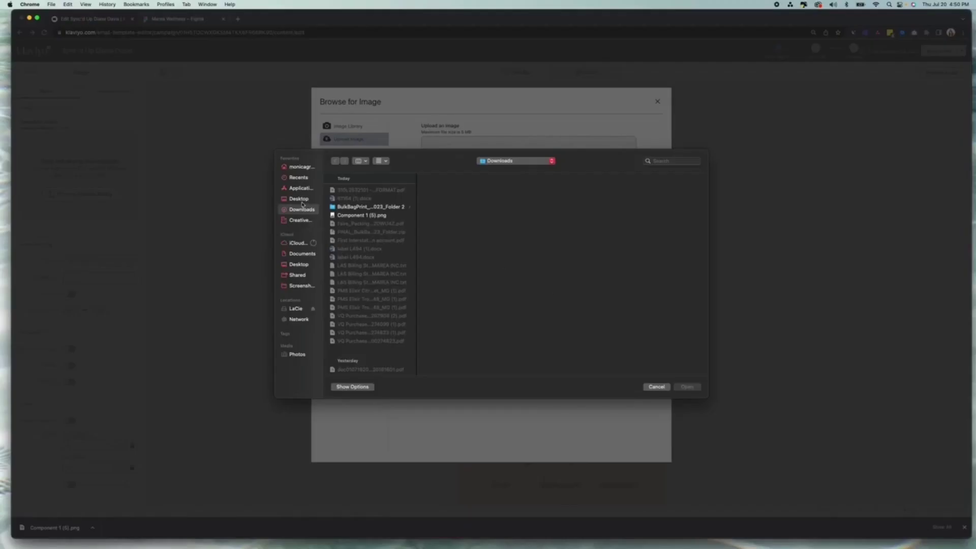
pyautogui.click(361, 215)
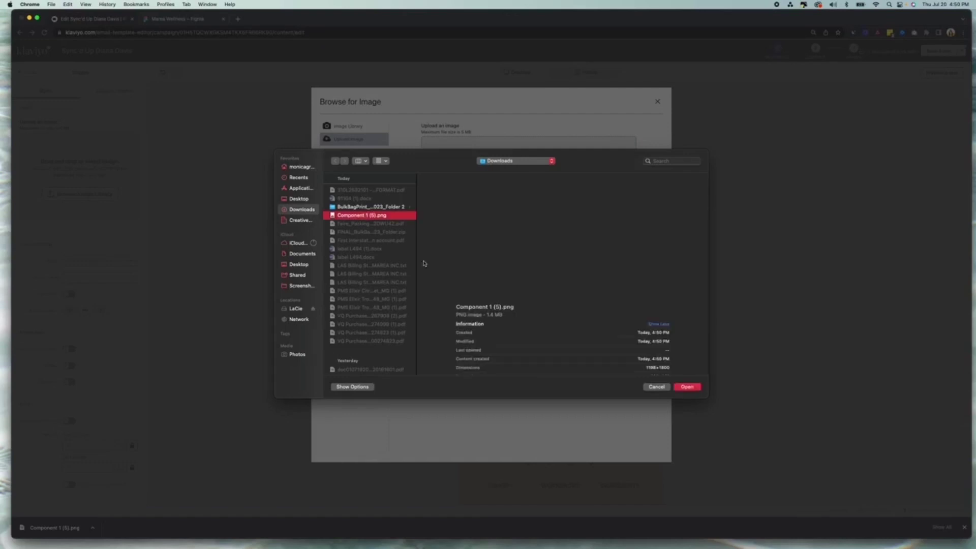
pyautogui.click(688, 387)
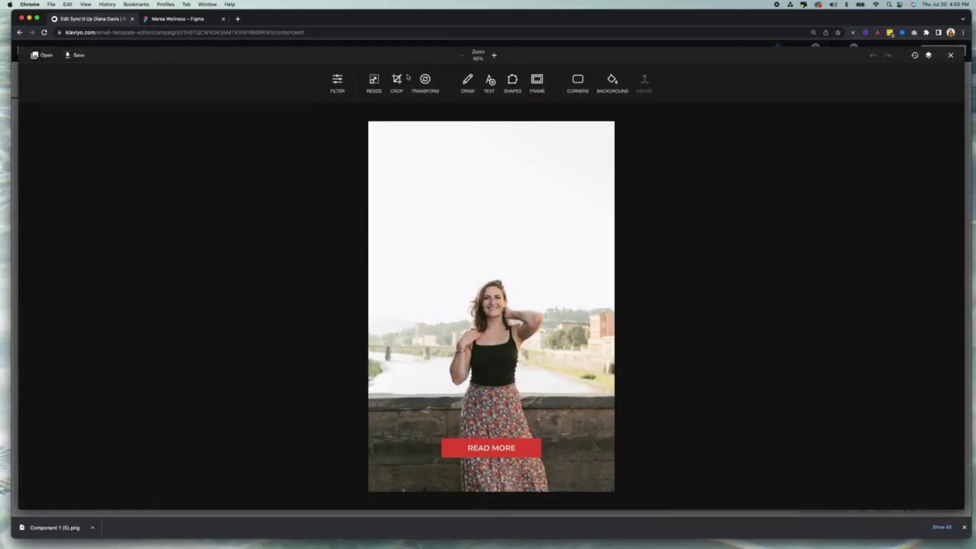
# Step: Crop the hero image to 1198 × 1071, trimming the empty sky above the woman
pyautogui.click(408, 78)
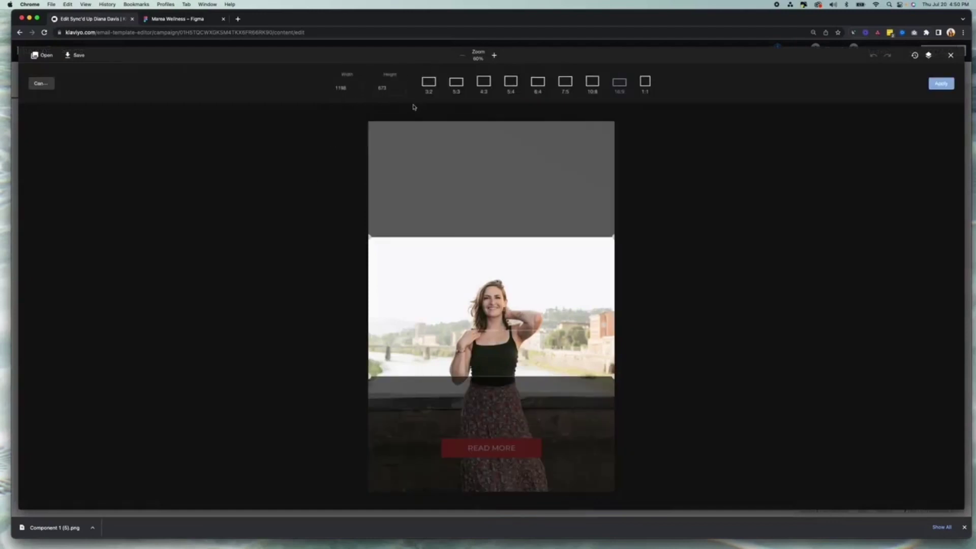
pyautogui.click(400, 90)
pyautogui.click(400, 90)
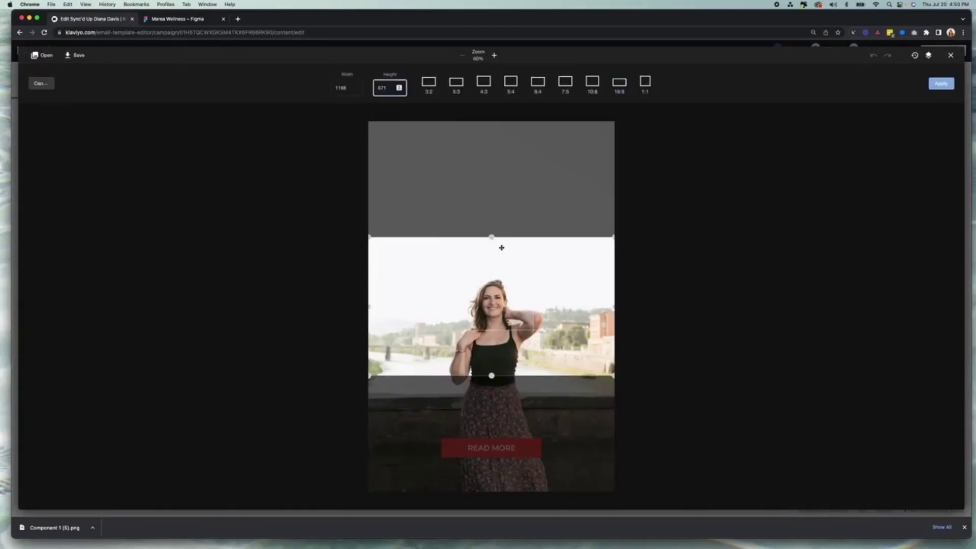
pyautogui.moveTo(491, 376); pyautogui.dragTo(497, 503)
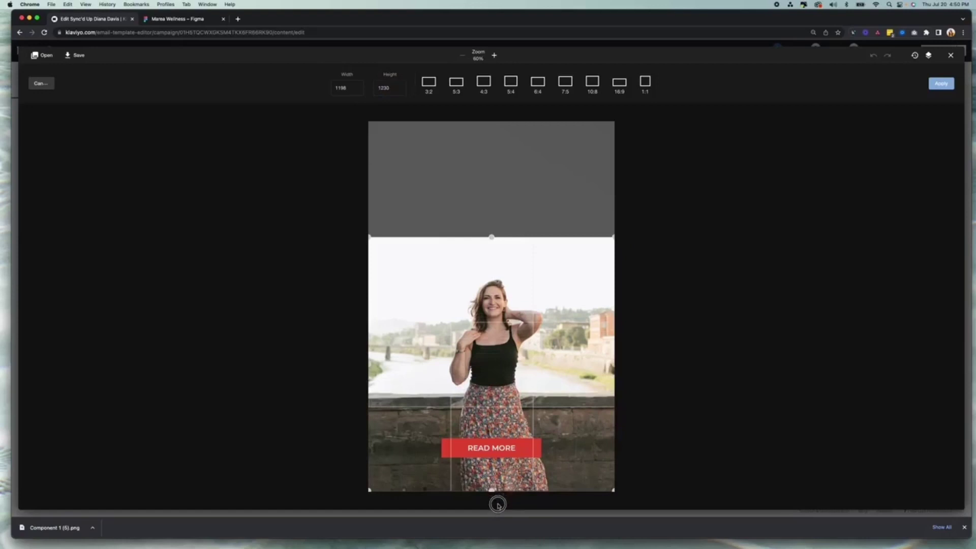
pyautogui.moveTo(491, 236); pyautogui.dragTo(491, 270)
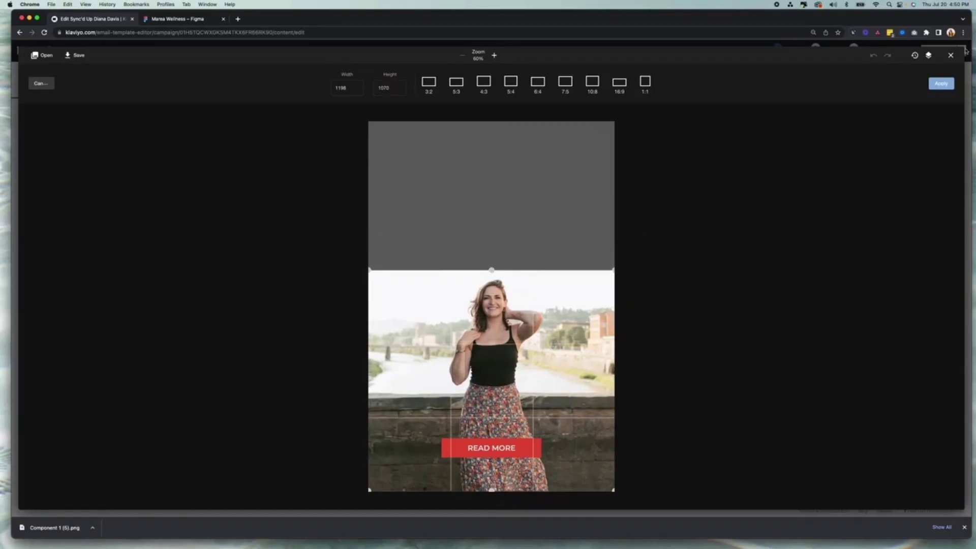
pyautogui.click(943, 84)
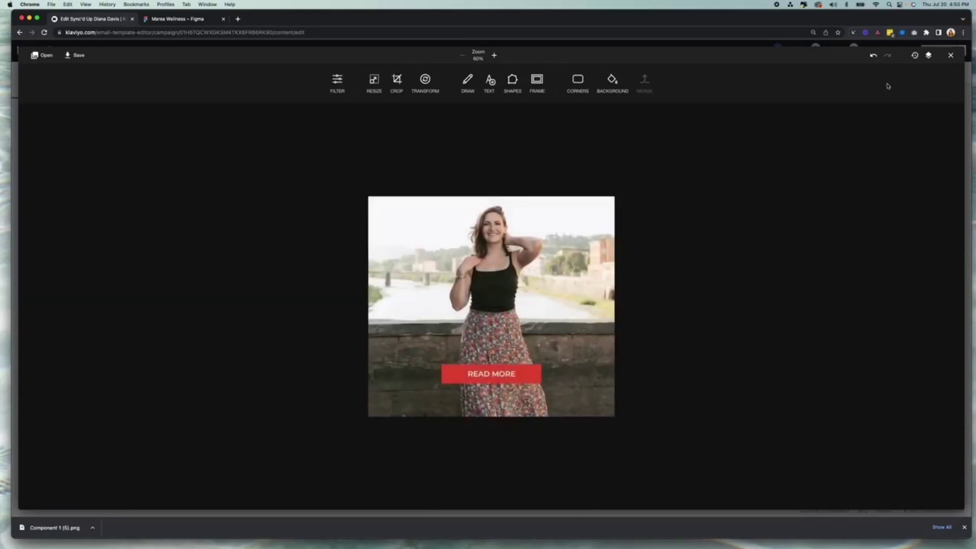
pyautogui.click(82, 60)
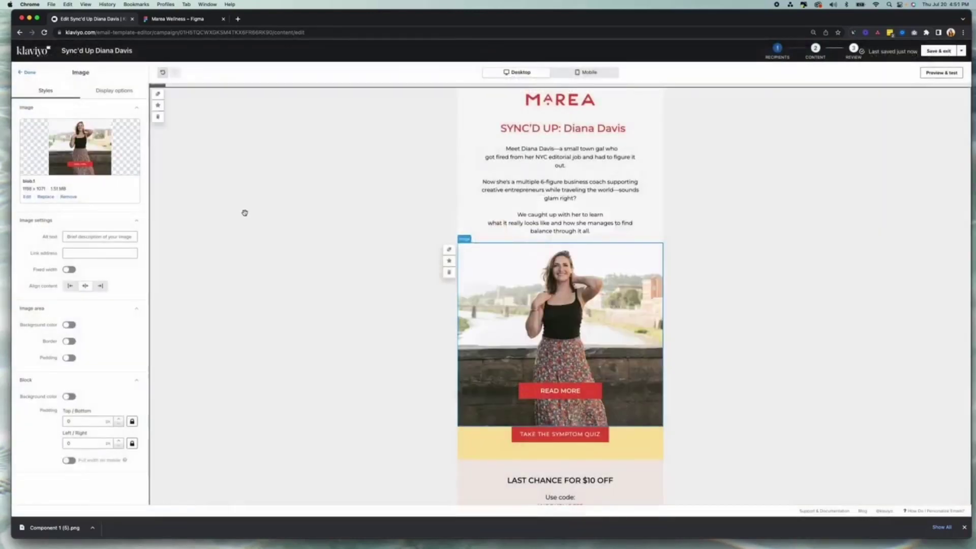
pyautogui.click(29, 72)
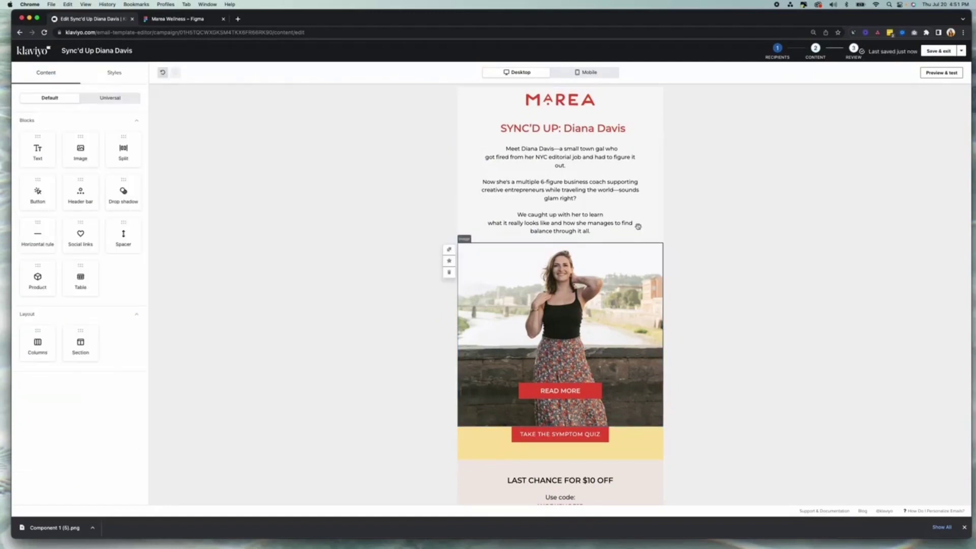
# Step: Undo the hero component and export Photo 1, the woman drinking, as a PNG
pyautogui.click(157, 20)
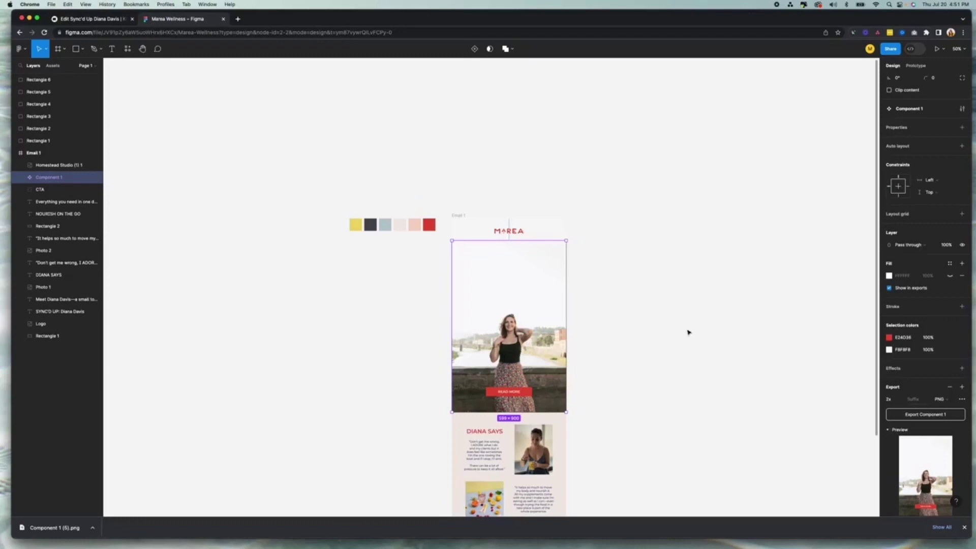
pyautogui.press('super+z')
pyautogui.click(643, 350)
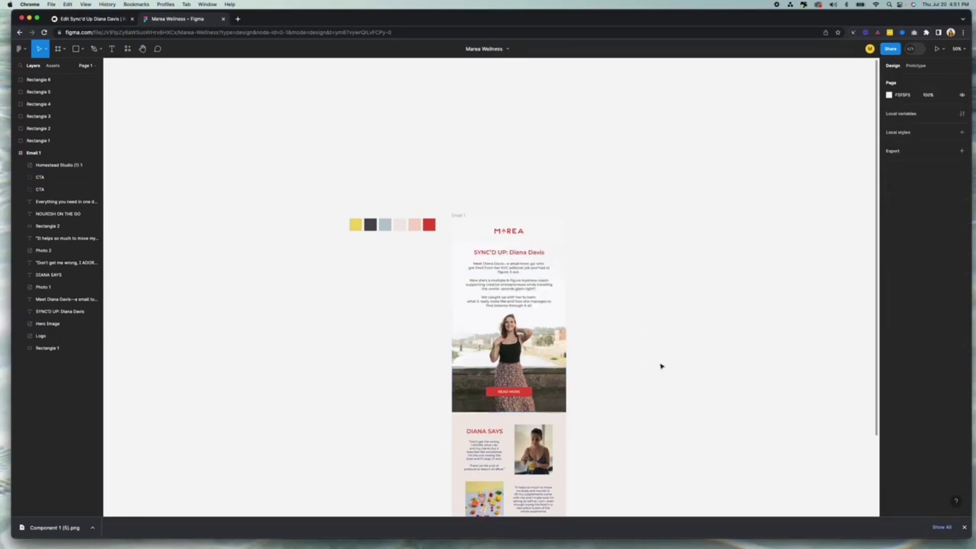
pyautogui.scroll(-4, 660, 364)
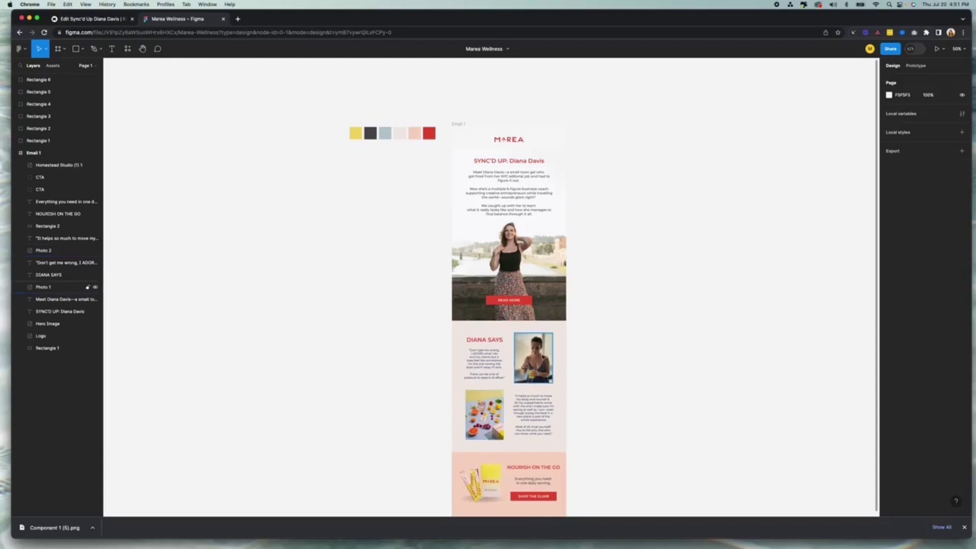
pyautogui.click(538, 358)
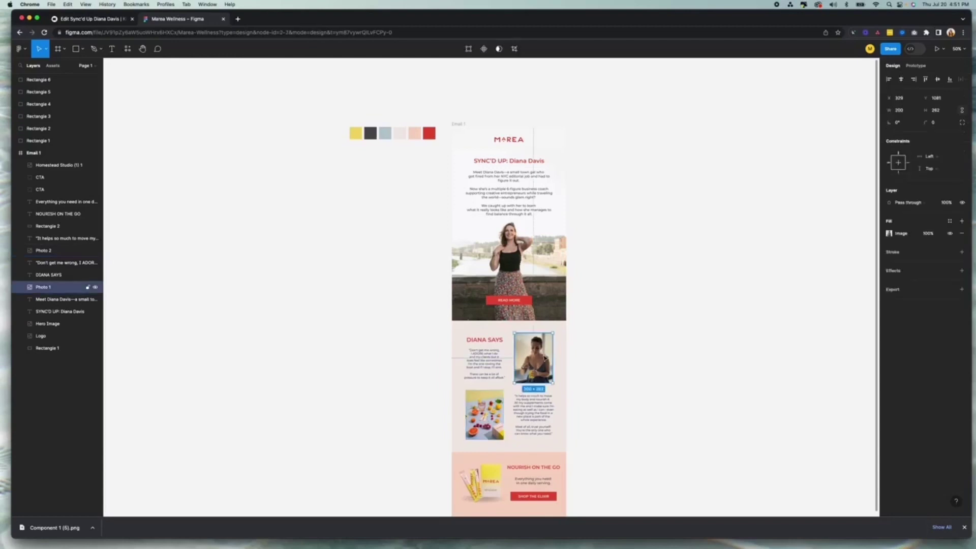
pyautogui.click(962, 289)
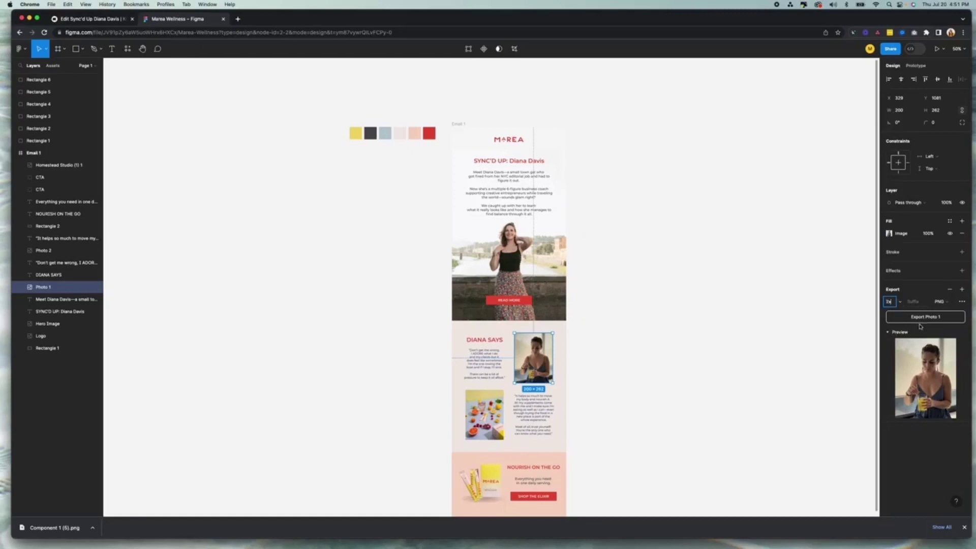
pyautogui.click(921, 317)
# Step: Export Photo 2, the fruit image, as a PNG
pyautogui.click(485, 415)
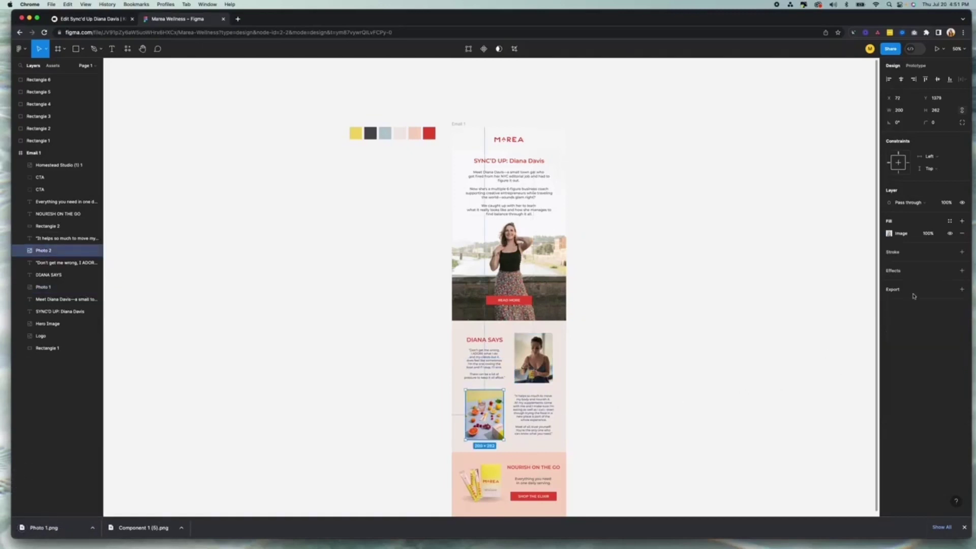
pyautogui.click(962, 289)
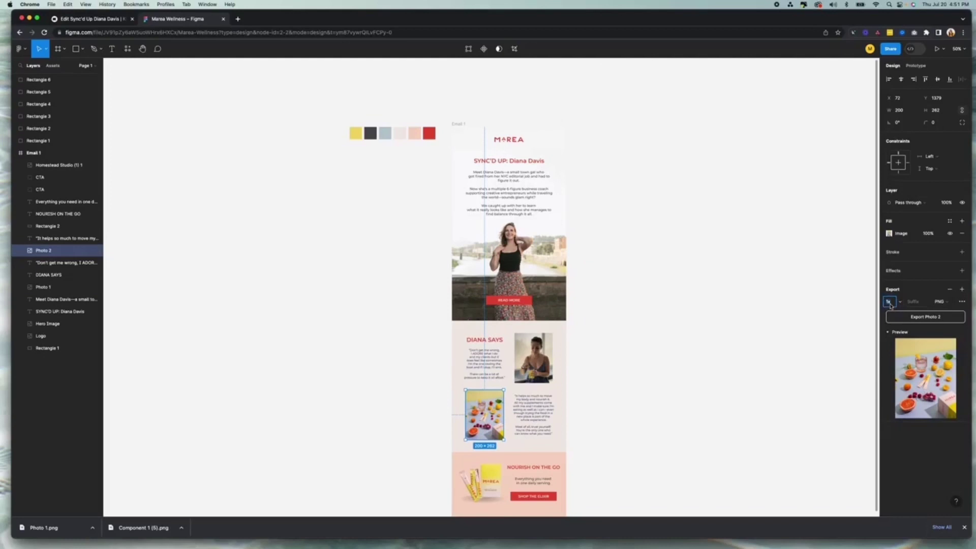
pyautogui.click(930, 321)
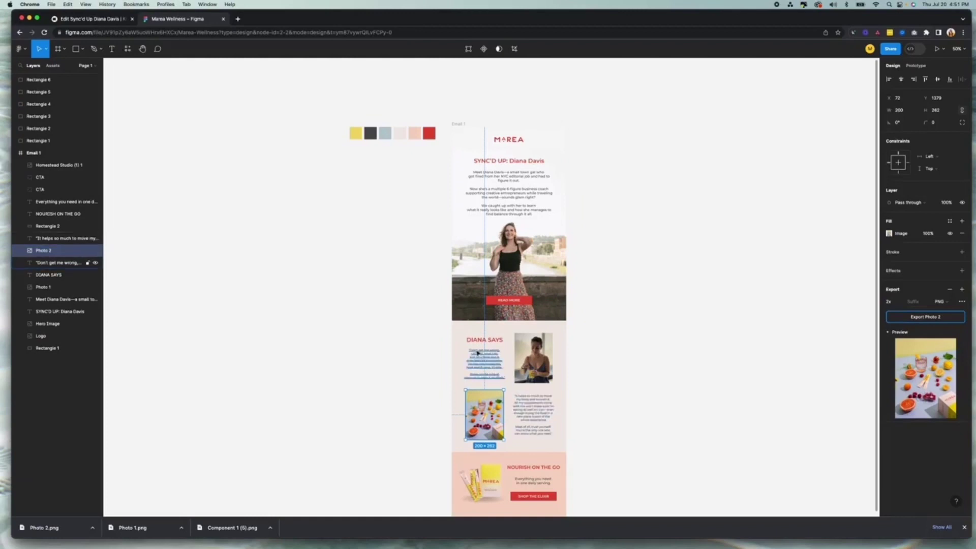
# Step: Delete the yellow TAKE THE SYMPTOM QUIZ block from the email
pyautogui.click(104, 22)
pyautogui.scroll(-2, 458, 244)
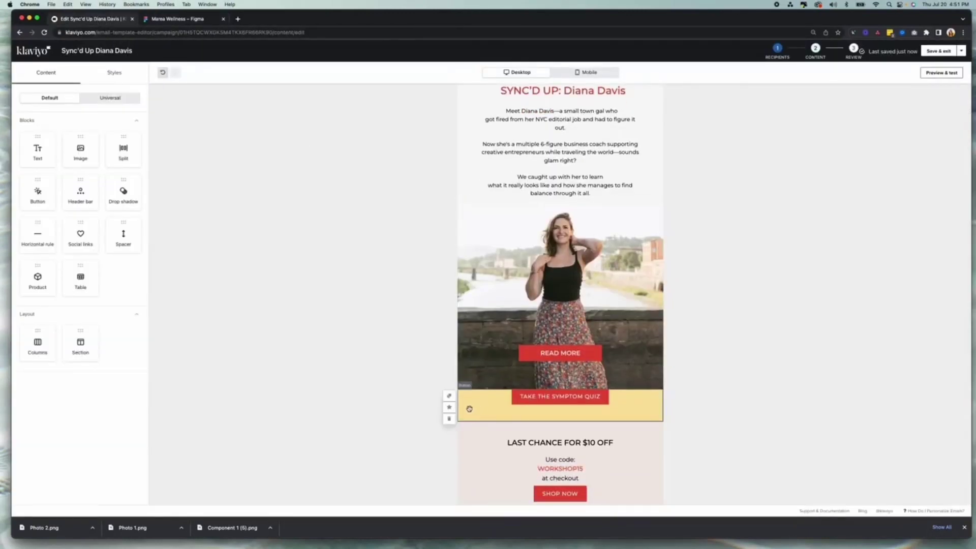
pyautogui.click(449, 418)
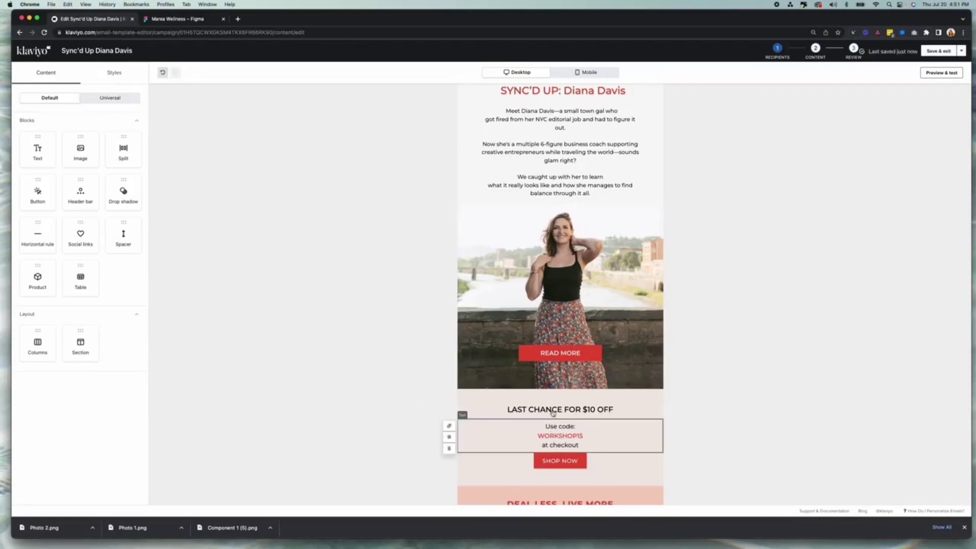
pyautogui.scroll(-2, 371, 392)
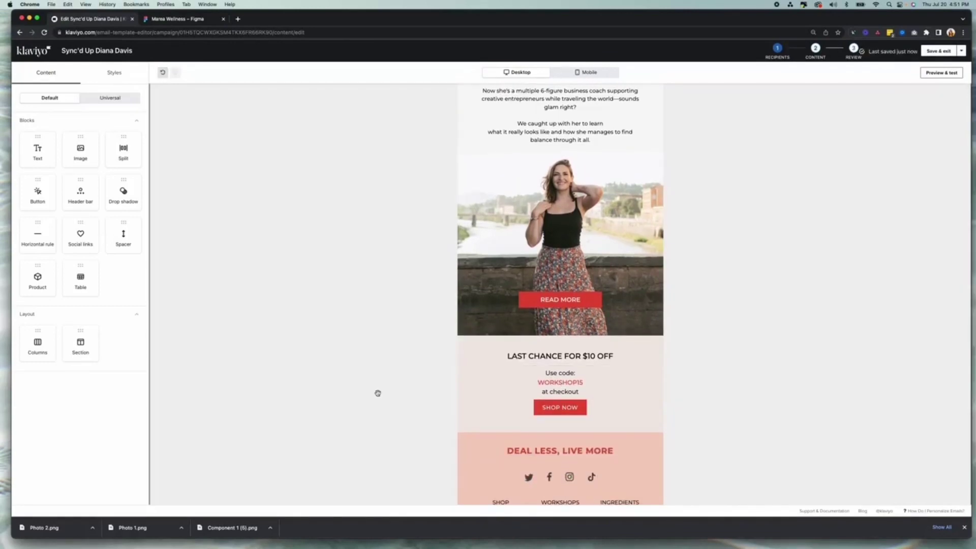
pyautogui.moveTo(79, 346)
pyautogui.mouseDown()
pyautogui.moveTo(585, 350)
pyautogui.moveTo(86, 346)
pyautogui.mouseUp()
pyautogui.scroll(-1, 493, 342)
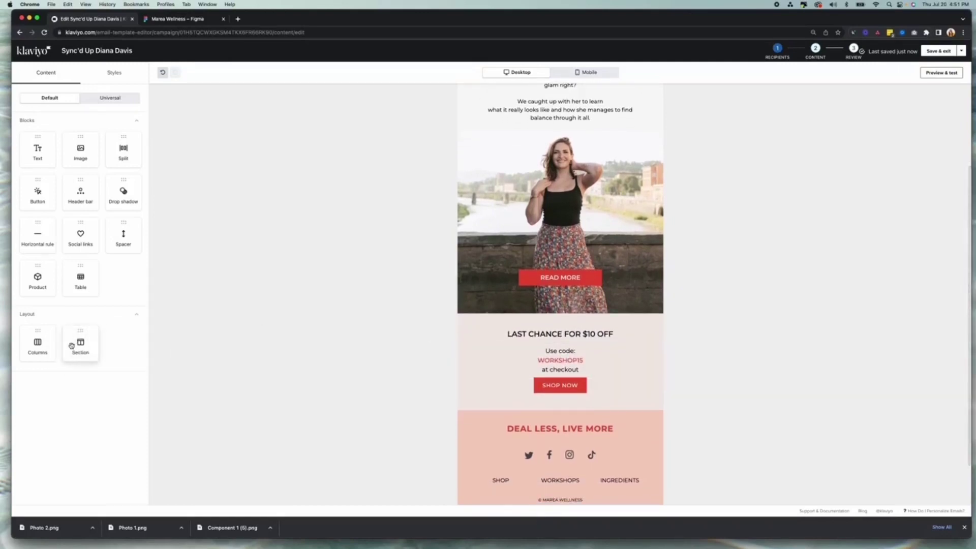
# Step: Insert an equal two-column layout above the footer and move the LAST CHANCE FOR $10 OFF heading into it
pyautogui.moveTo(39, 348); pyautogui.dragTo(546, 327)
pyautogui.click(478, 148)
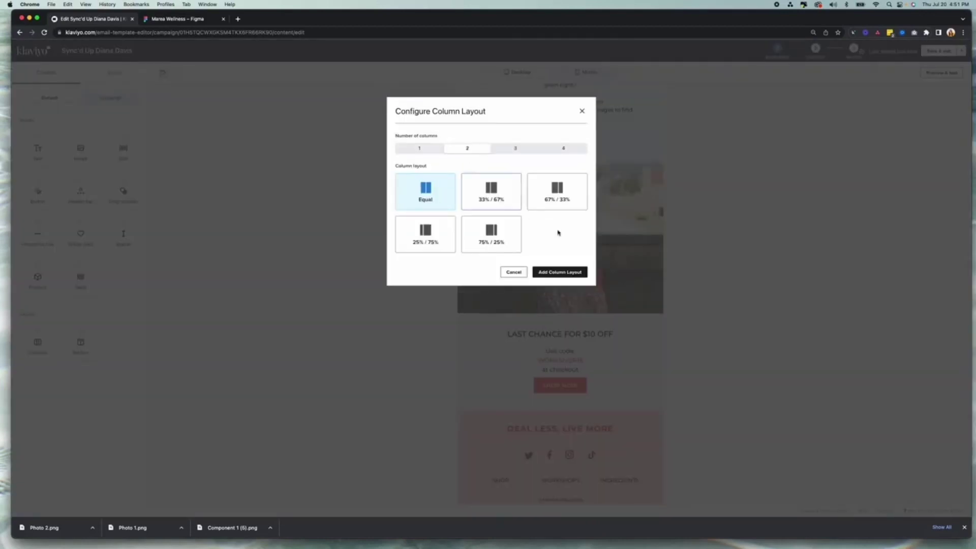
pyautogui.click(564, 272)
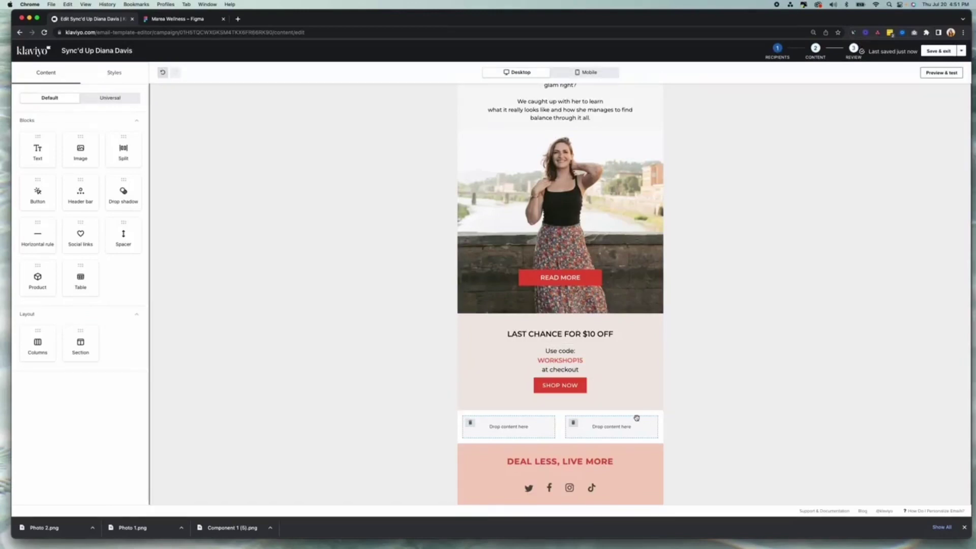
pyautogui.moveTo(613, 338); pyautogui.dragTo(508, 422)
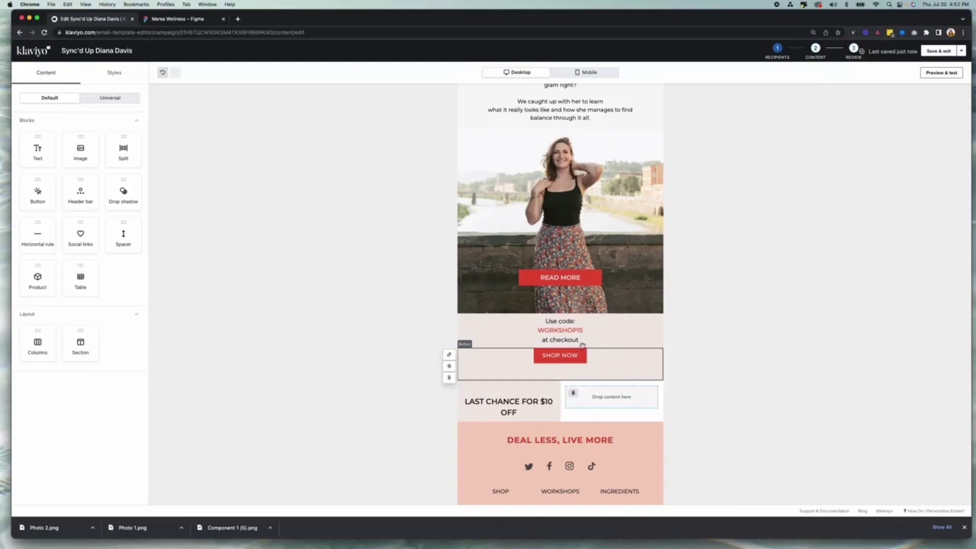
# Step: Move the WORKSHOP15 code text and Shop Now button into the right column, and add an image block on the left
pyautogui.moveTo(573, 325); pyautogui.dragTo(618, 399)
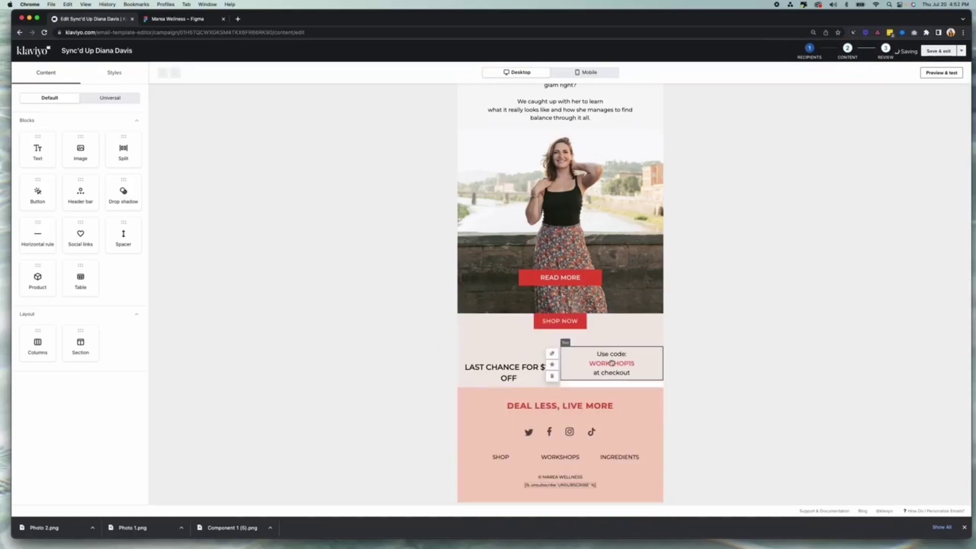
pyautogui.moveTo(587, 328); pyautogui.dragTo(621, 384)
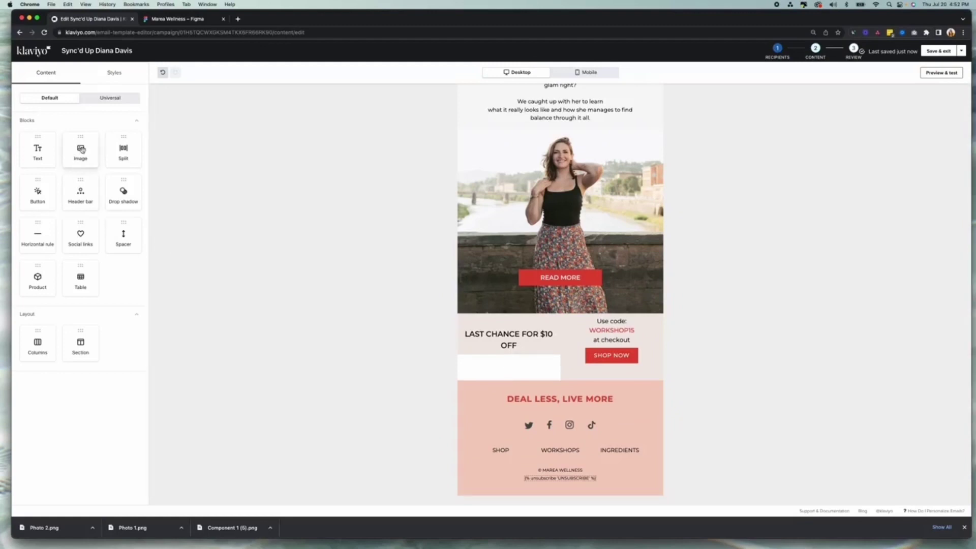
pyautogui.moveTo(80, 153); pyautogui.dragTo(536, 338)
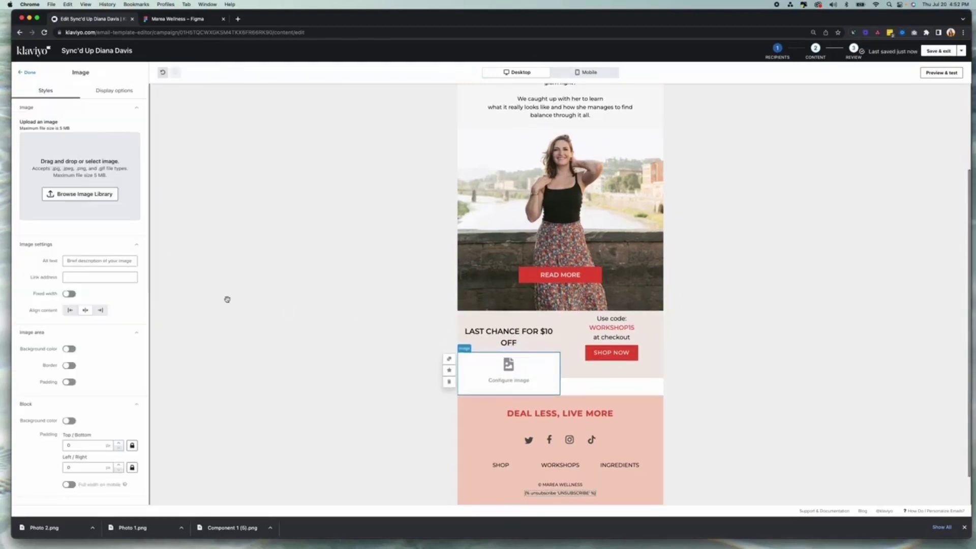
# Step: Duplicate the empty image block and move the copy into the right column
pyautogui.click(450, 360)
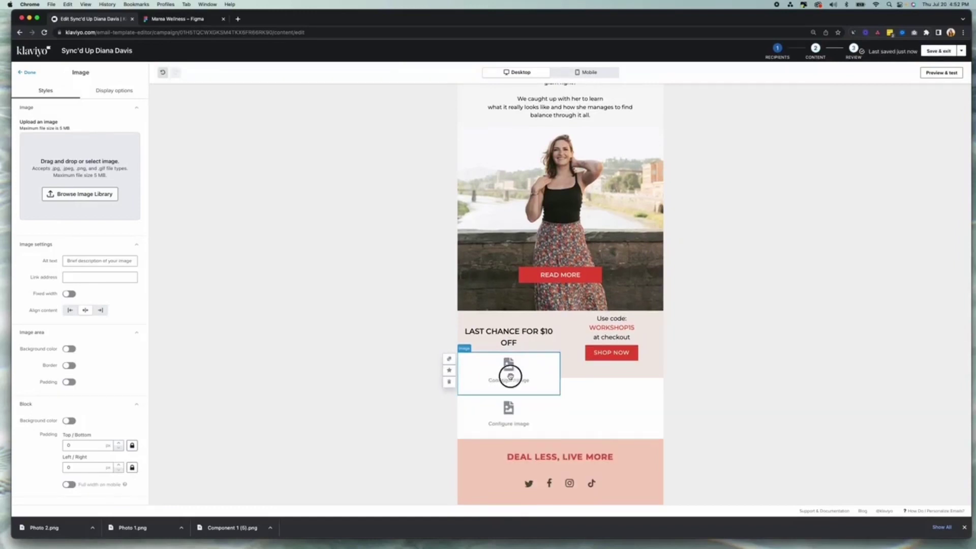
pyautogui.moveTo(507, 374); pyautogui.dragTo(638, 320)
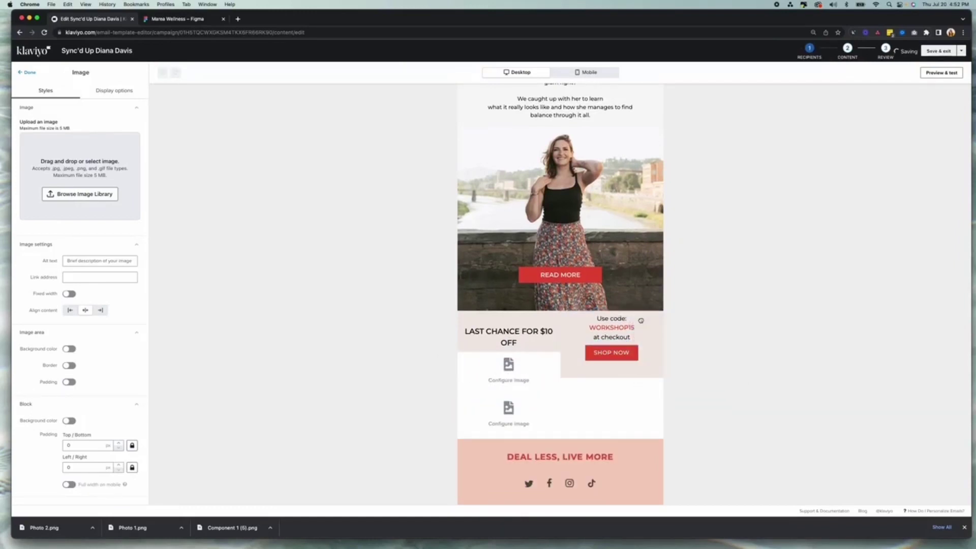
pyautogui.click(203, 20)
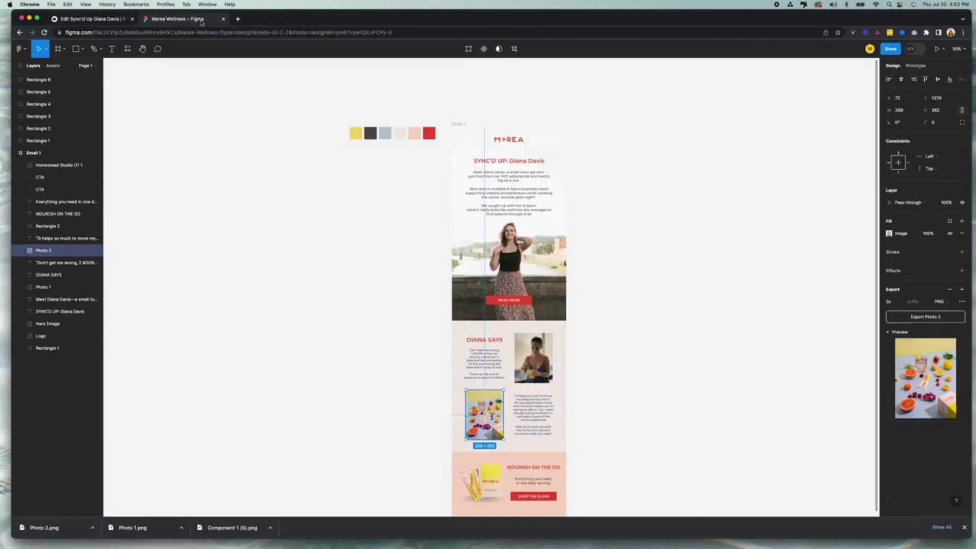
pyautogui.click(63, 20)
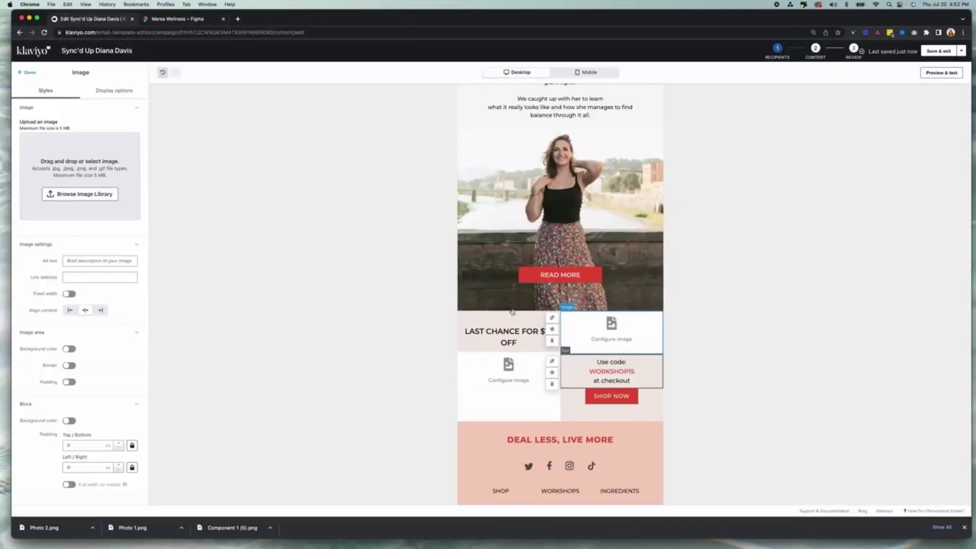
# Step: Upload Photo 1.png from Downloads into the right-column image block
pyautogui.click(81, 194)
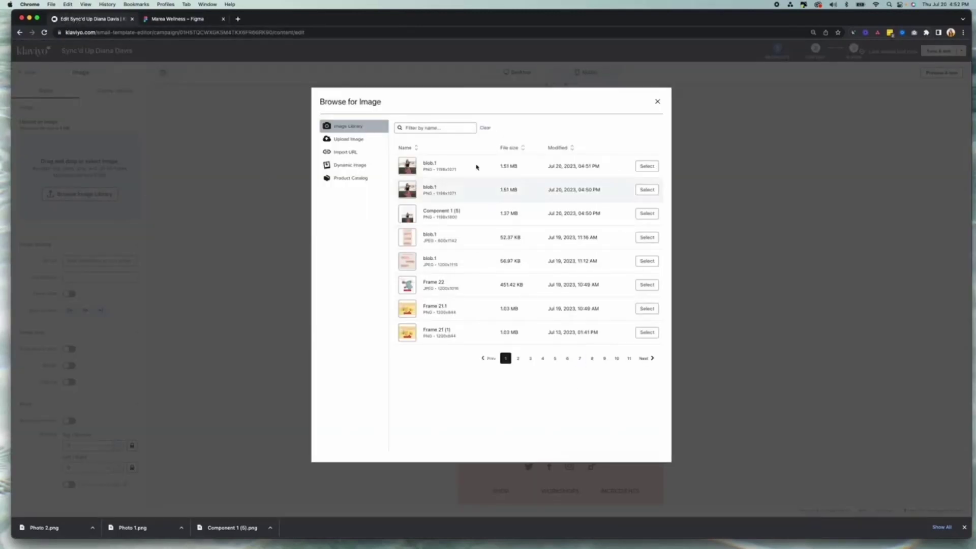
pyautogui.click(358, 140)
pyautogui.click(528, 197)
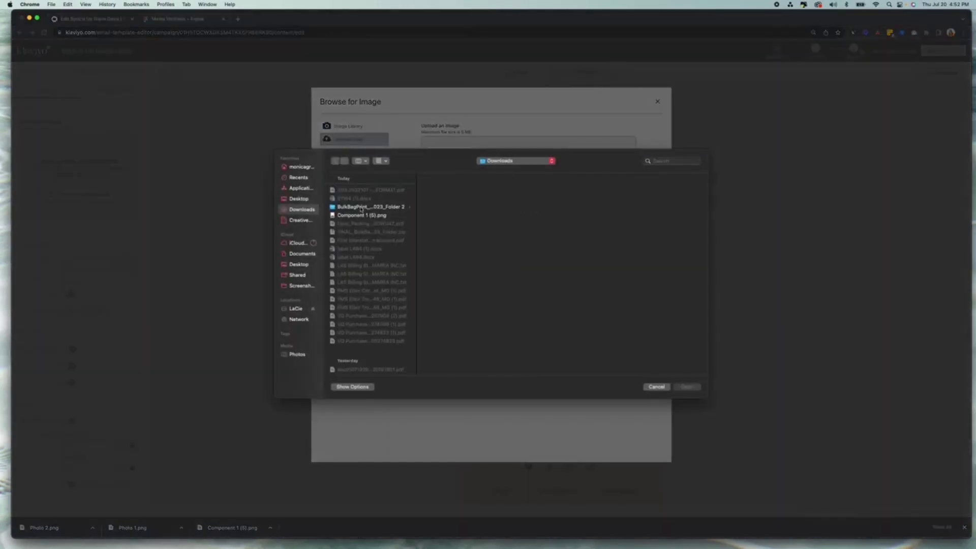
pyautogui.click(369, 292)
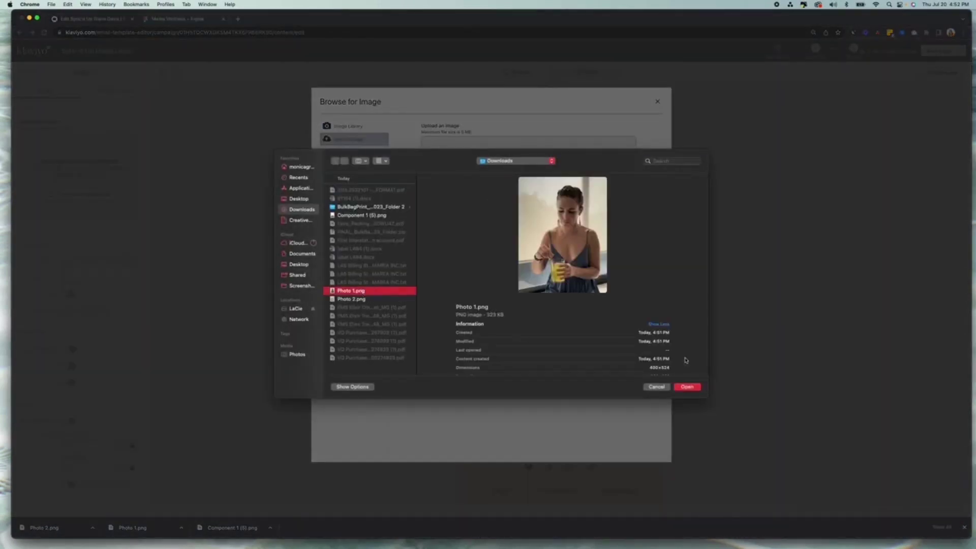
pyautogui.click(687, 388)
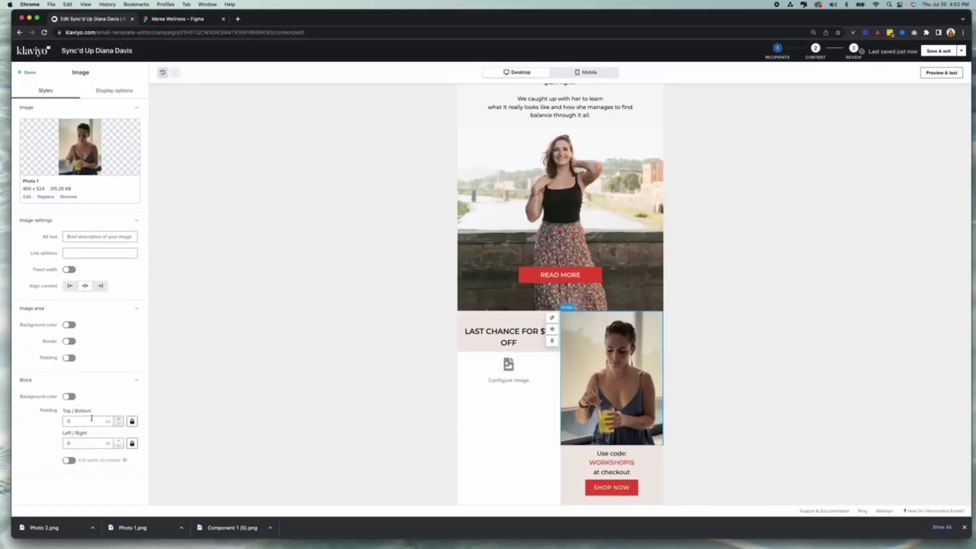
# Step: Set Photo 1's left and right padding to 30, matching the Figma layout
pyautogui.click(163, 20)
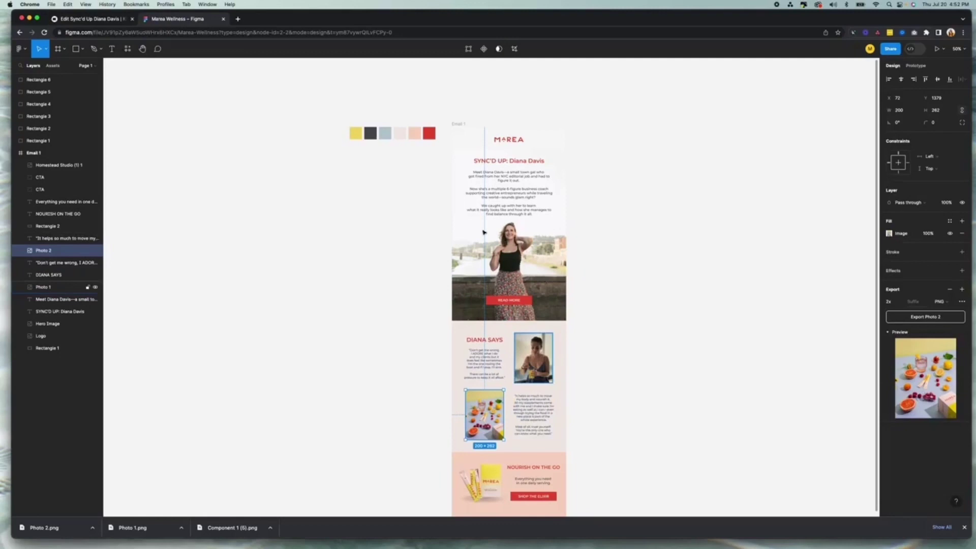
pyautogui.click(100, 20)
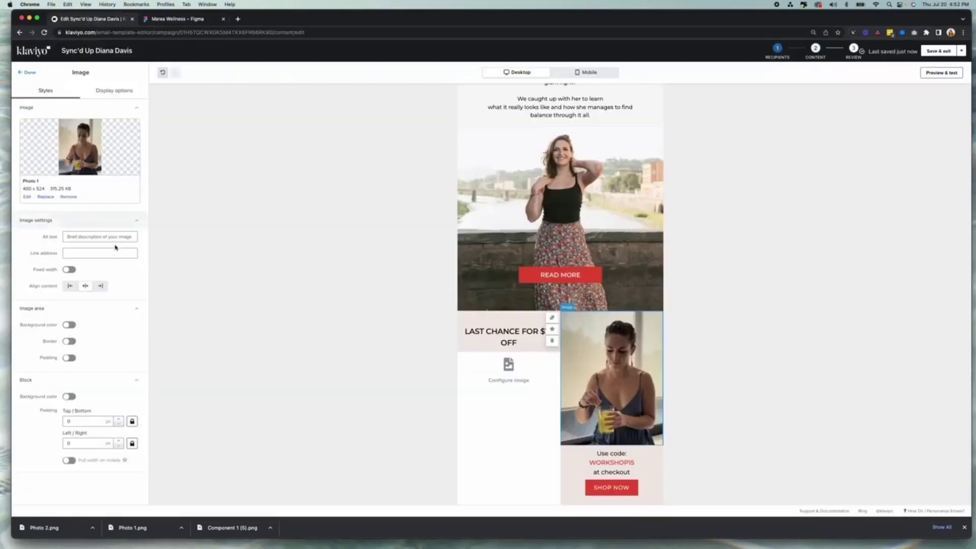
pyautogui.click(118, 440)
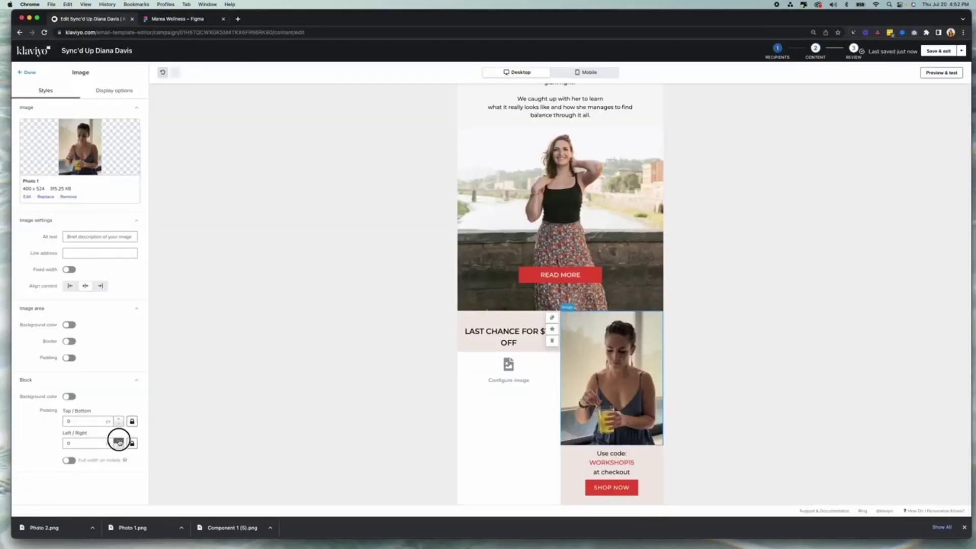
pyautogui.moveTo(119, 441); pyautogui.dragTo(119, 441)
# Step: Give Photo 1 a light #F0E9E6 background and 30 px top and bottom padding
pyautogui.click(69, 396)
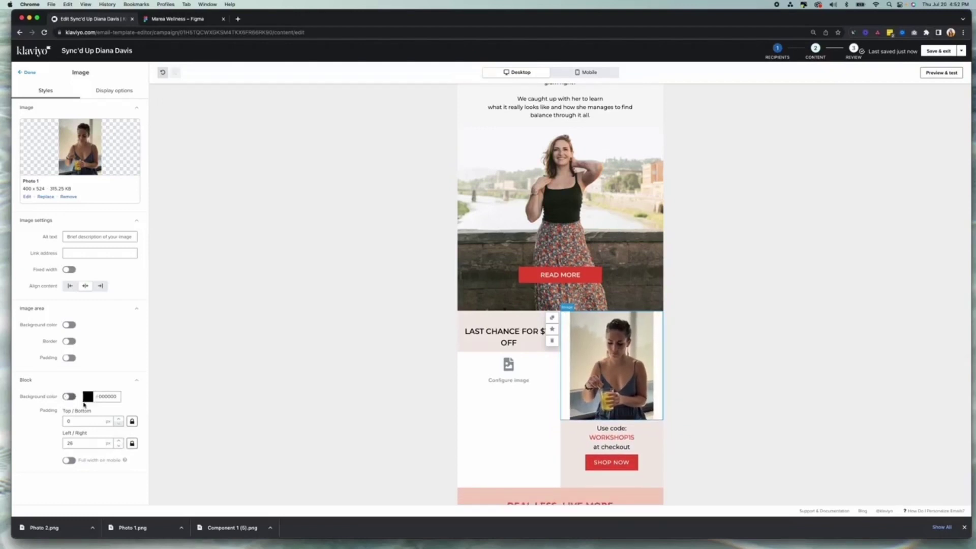
pyautogui.click(88, 397)
pyautogui.scroll(-1, 123, 423)
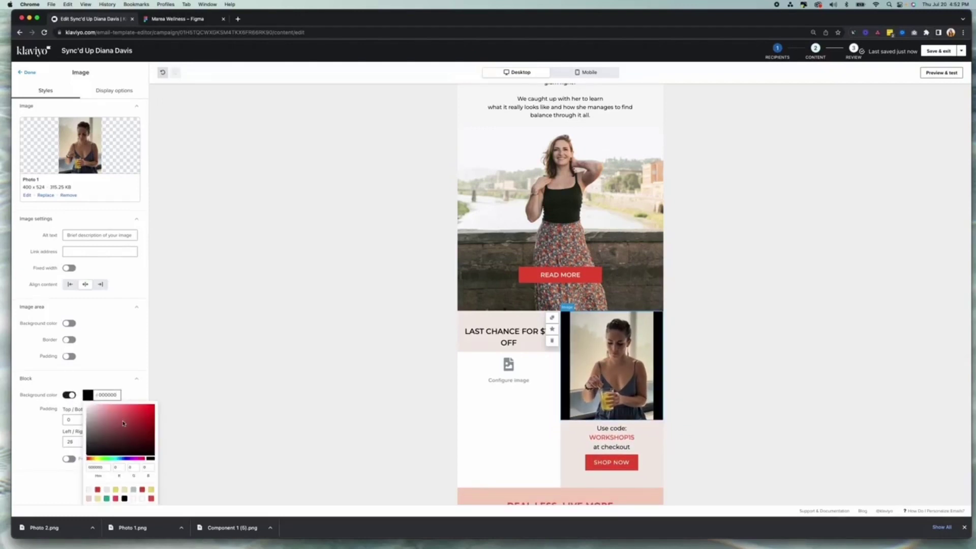
pyautogui.click(109, 490)
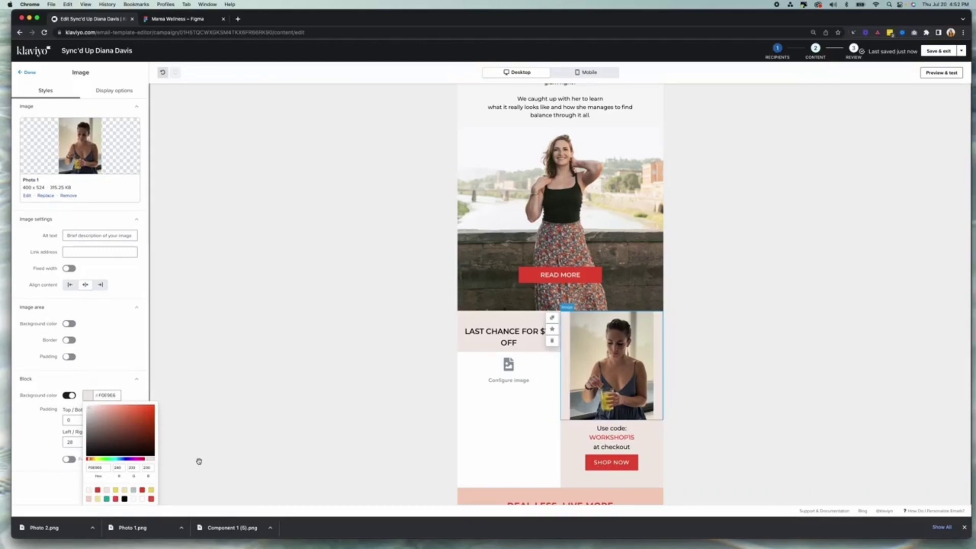
pyautogui.click(39, 440)
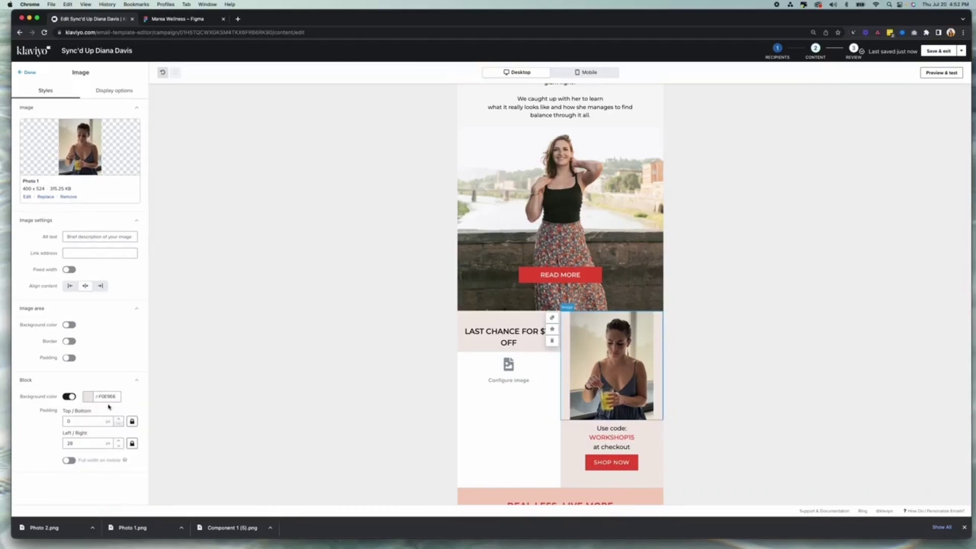
pyautogui.click(72, 420)
pyautogui.click(78, 443)
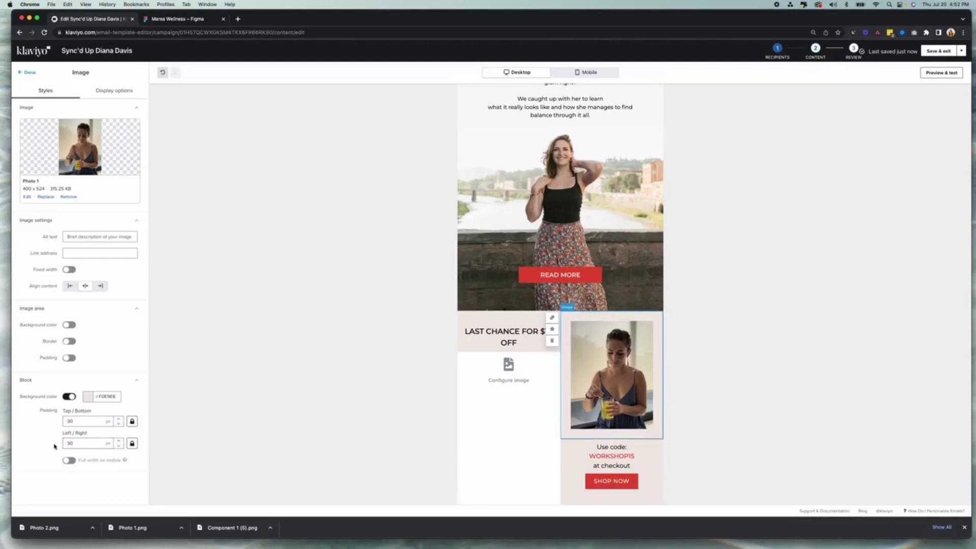
# Step: Replace the LAST CHANCE FOR $10 OFF heading text with 'DIANA SAYS'
pyautogui.click(30, 72)
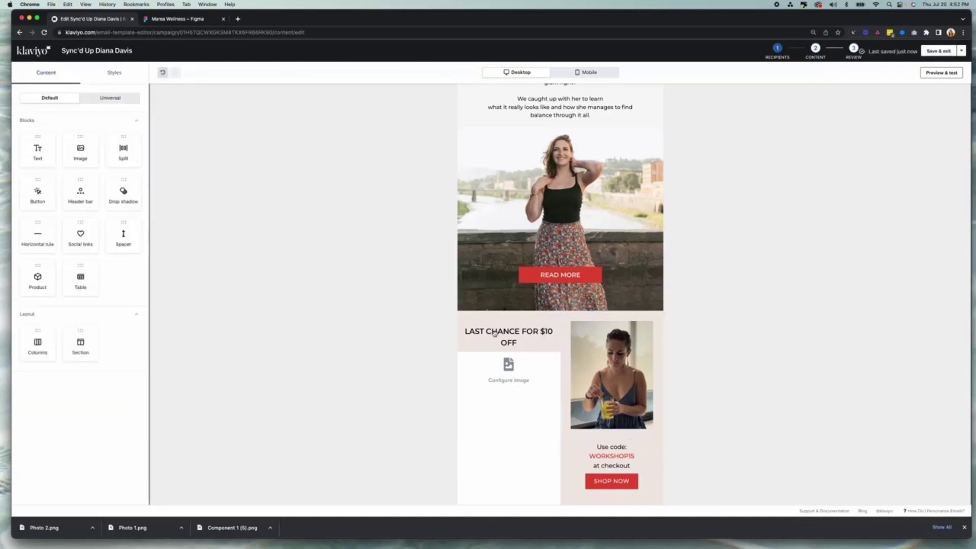
pyautogui.click(509, 337)
pyautogui.tripleClick(108, 156)
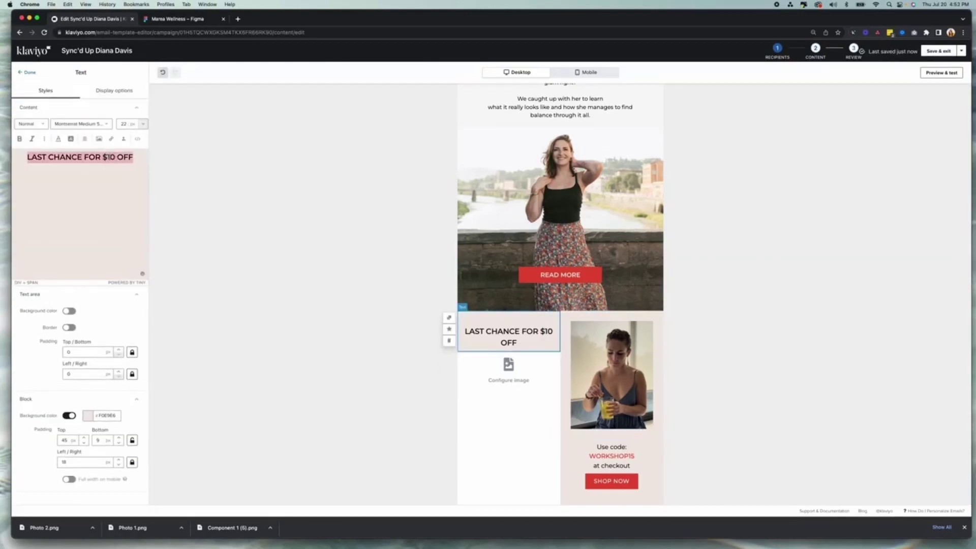
pyautogui.press('BackSpace')
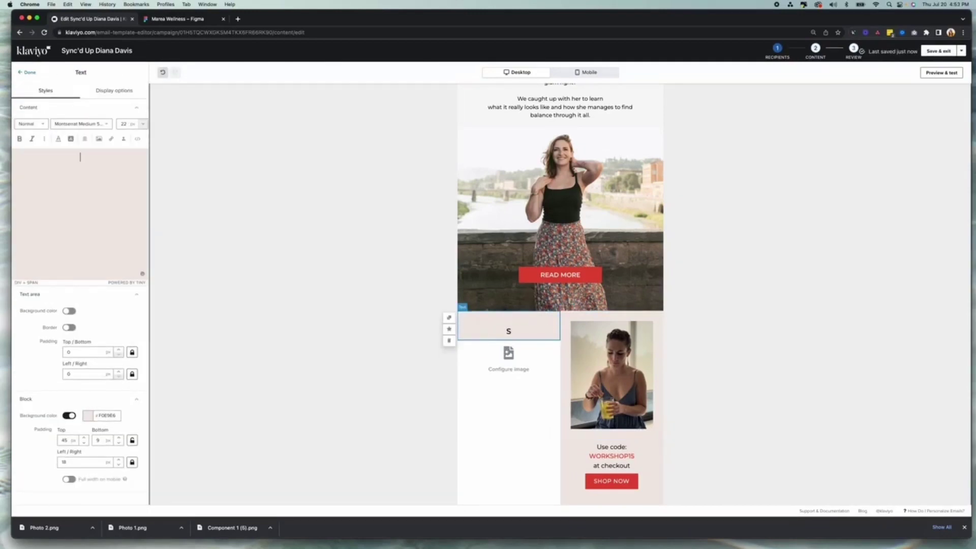
pyautogui.write('DIANA SAYS')
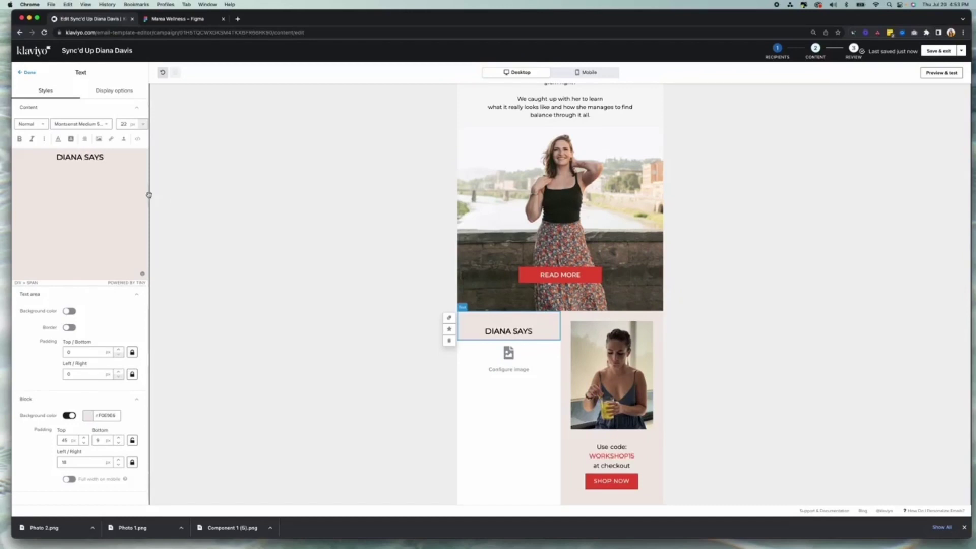
# Step: Colour the DIANA SAYS heading red, matching the Figma design
pyautogui.tripleClick(76, 156)
pyautogui.click(59, 139)
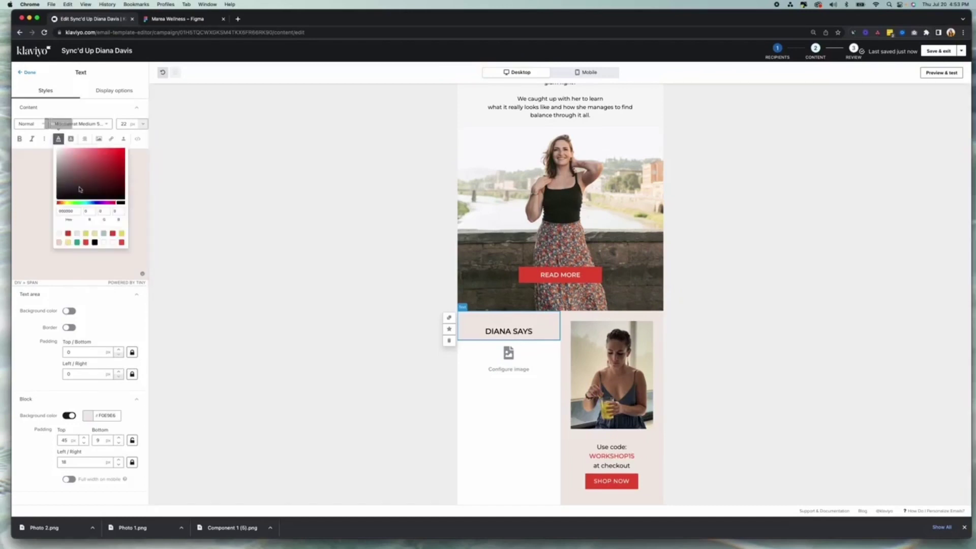
pyautogui.click(67, 233)
pyautogui.click(36, 196)
pyautogui.click(176, 21)
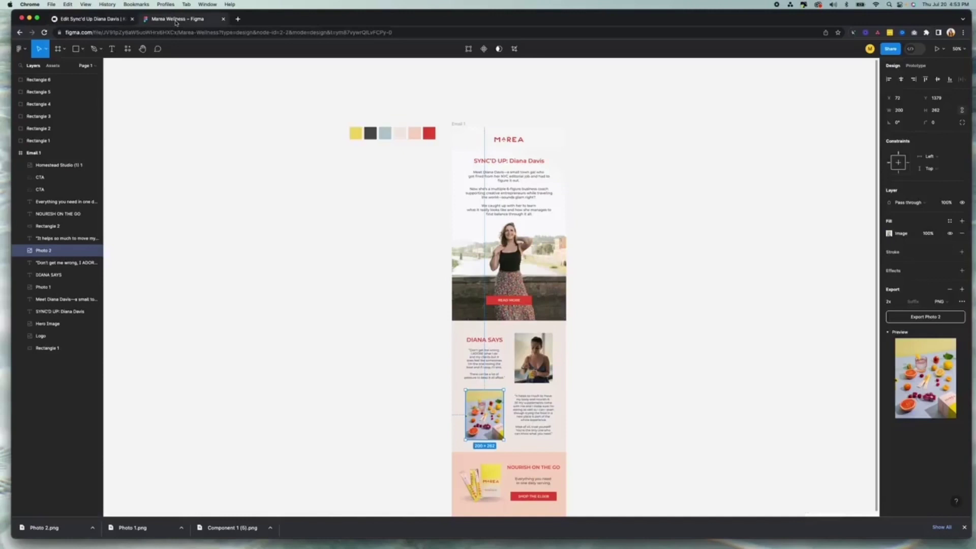
pyautogui.click(94, 18)
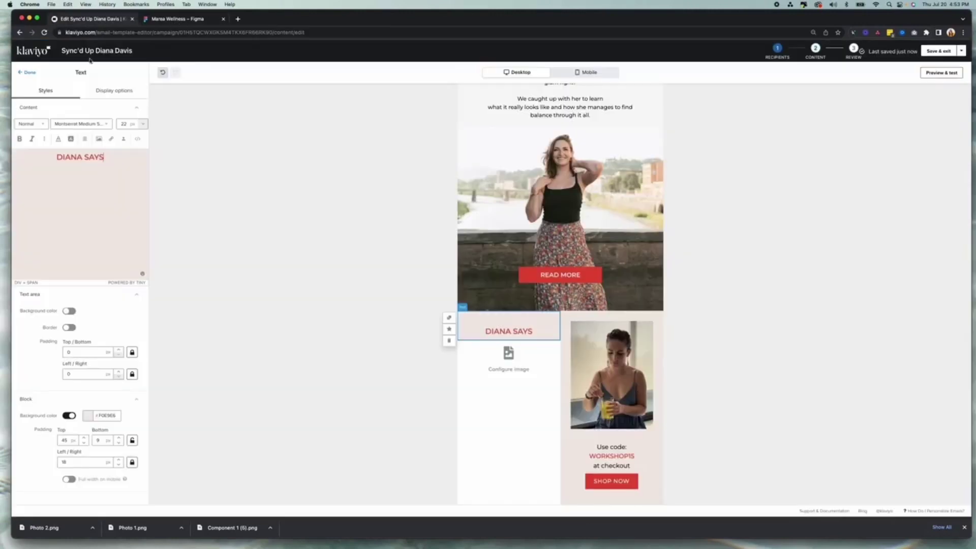
pyautogui.click(32, 73)
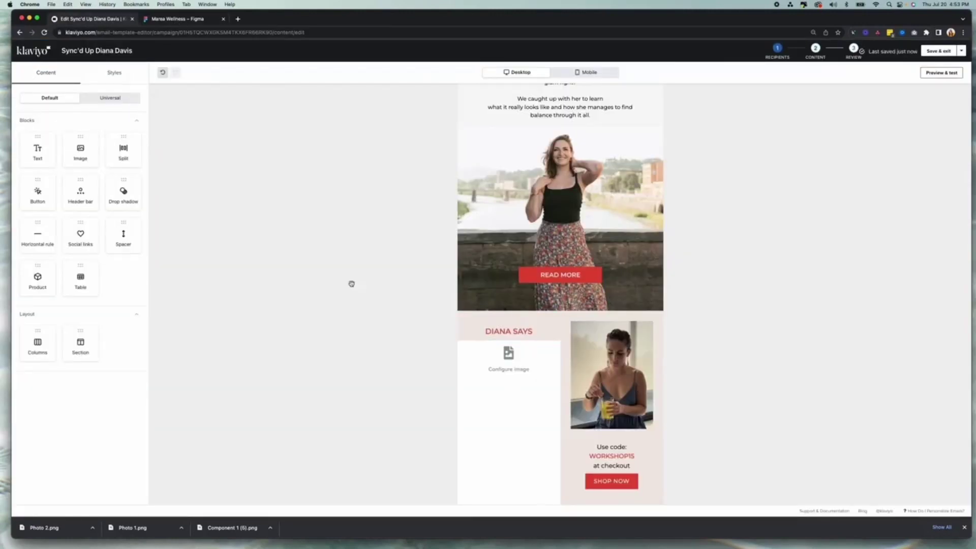
# Step: Duplicate the DIANA SAYS block and paste the Figma quote over its placeholder text
pyautogui.click(449, 318)
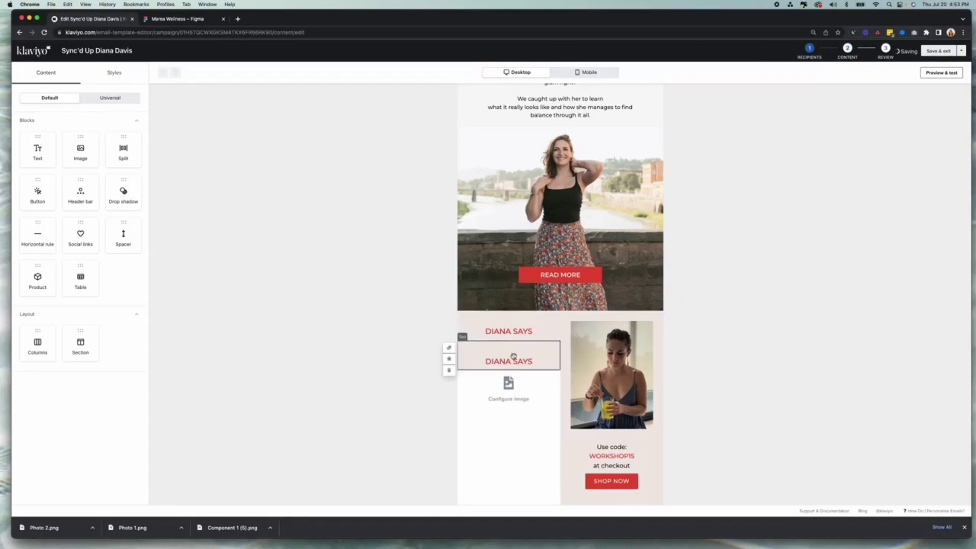
pyautogui.click(175, 19)
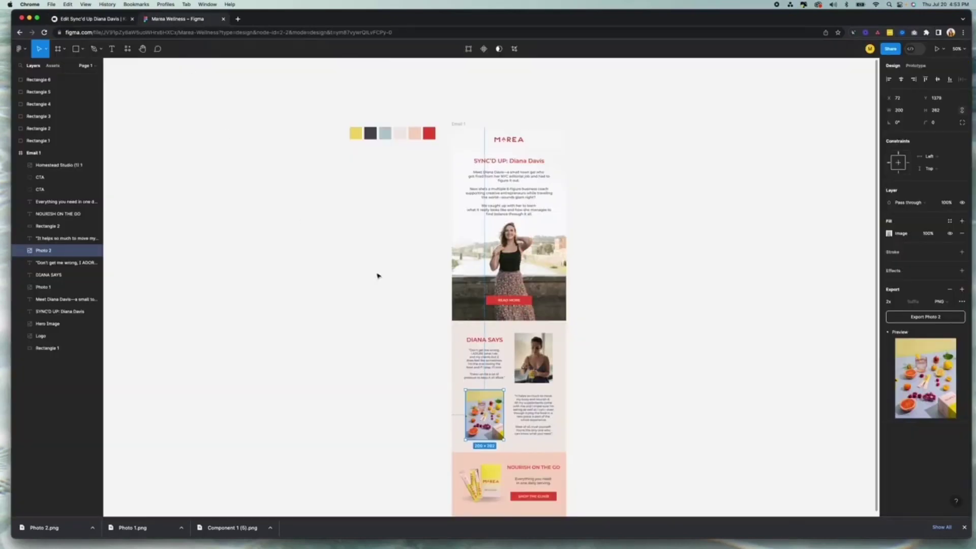
pyautogui.click(493, 364)
pyautogui.press('super+c')
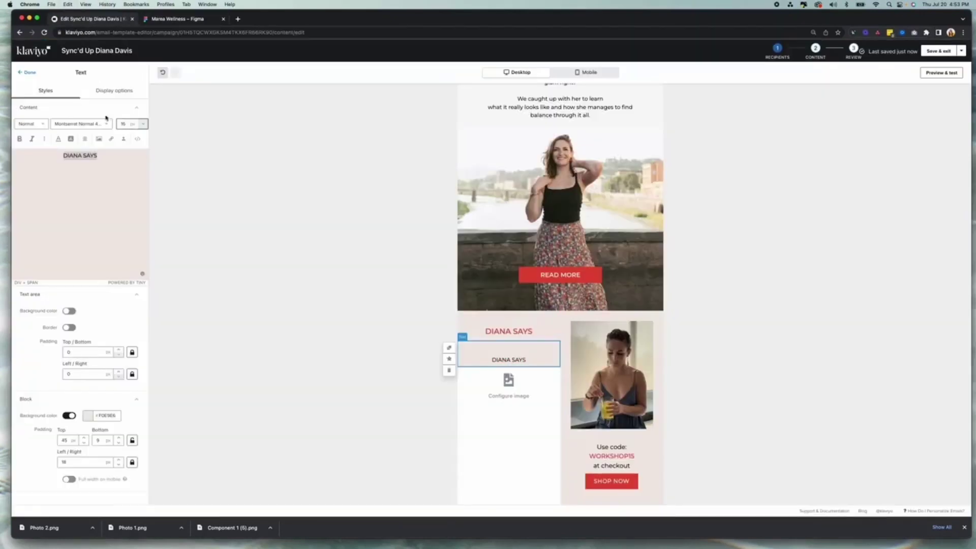
pyautogui.click(94, 19)
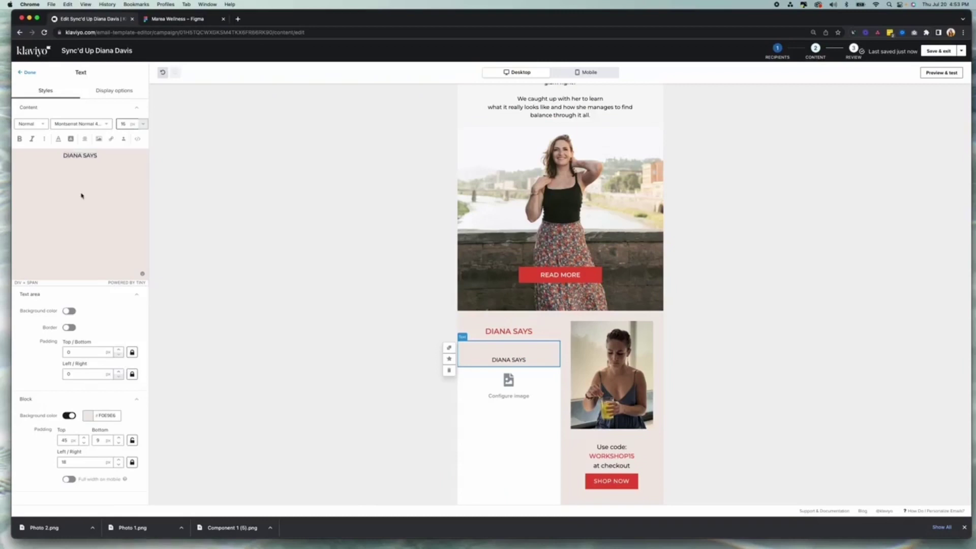
pyautogui.tripleClick(92, 154)
pyautogui.press('super+v')
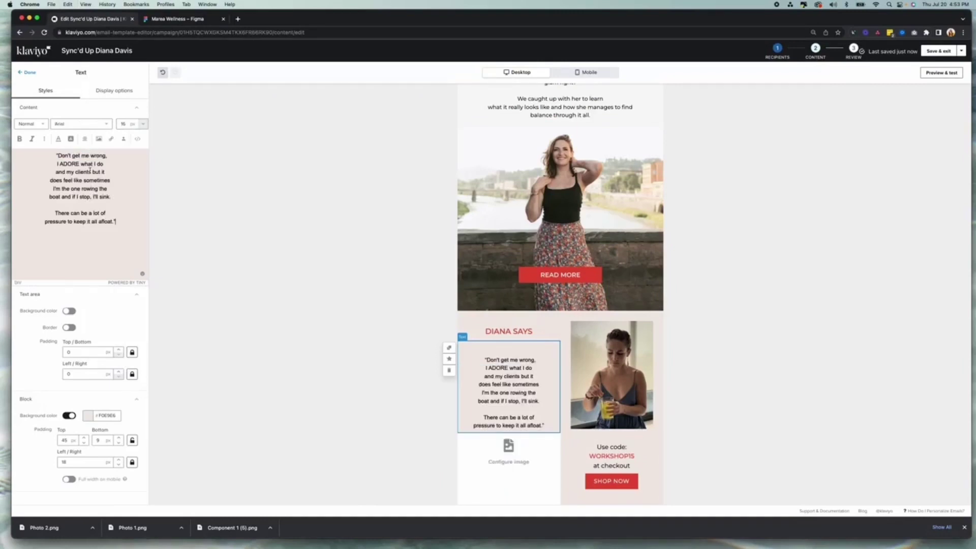
# Step: Set the quote's font to Montserrat Normal 400
pyautogui.moveTo(124, 221); pyautogui.dragTo(8, 138)
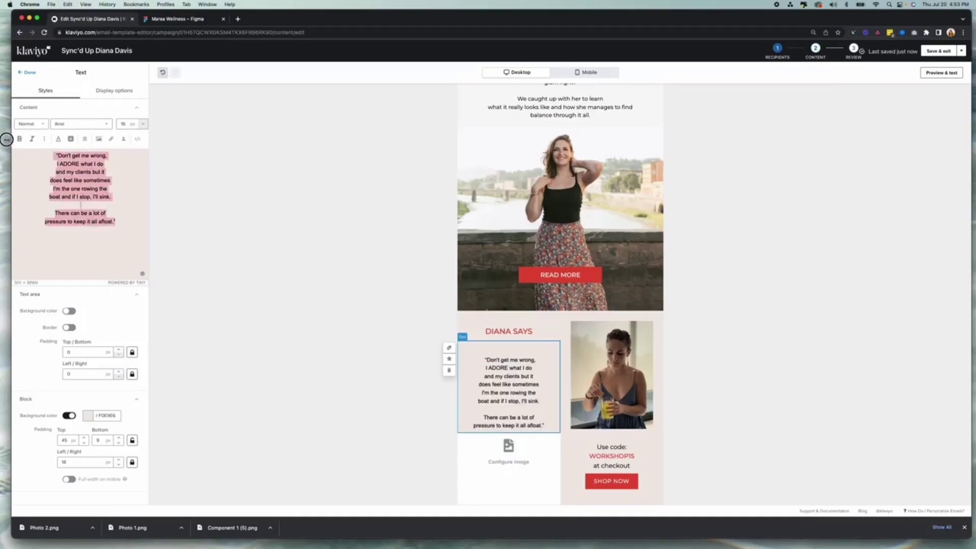
pyautogui.click(74, 124)
pyautogui.scroll(-5, 93, 195)
pyautogui.scroll(6, 93, 195)
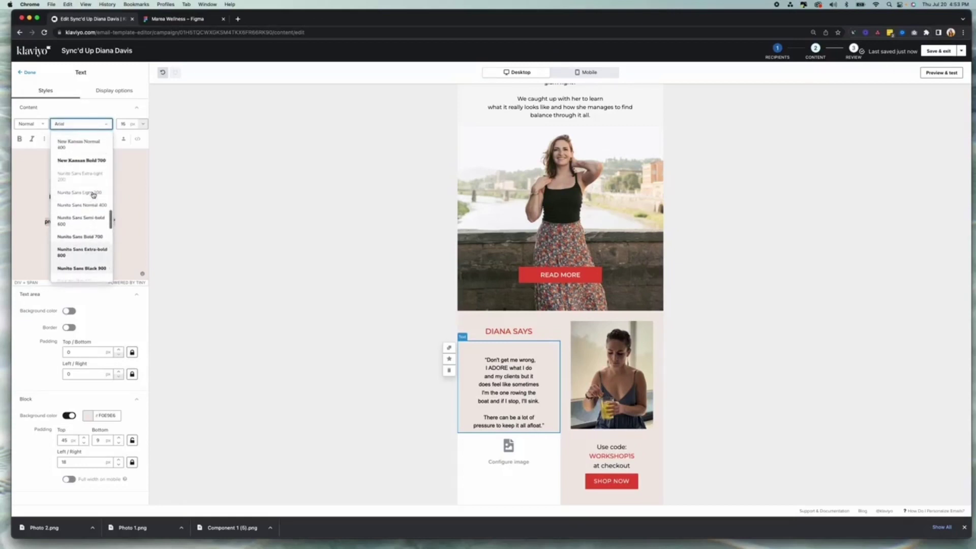
pyautogui.scroll(3, 93, 194)
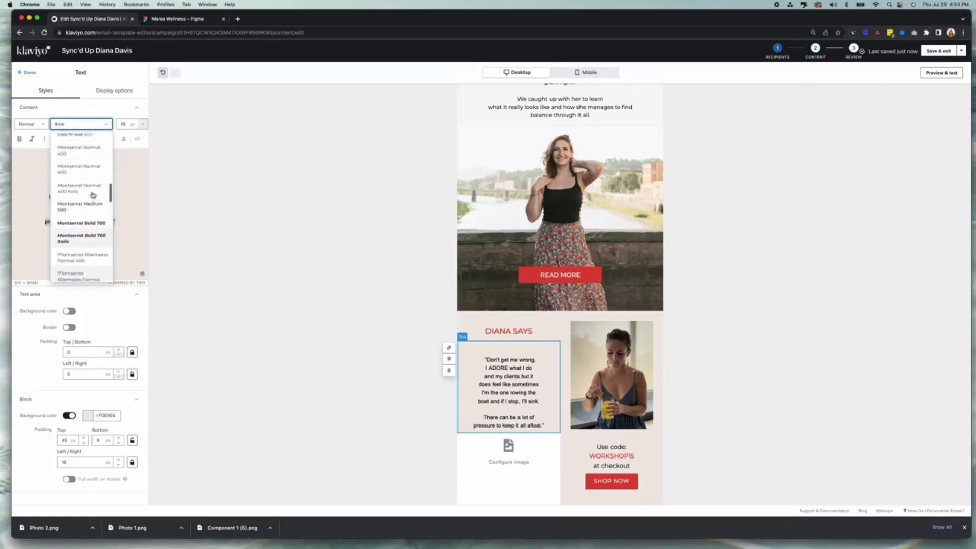
pyautogui.click(87, 192)
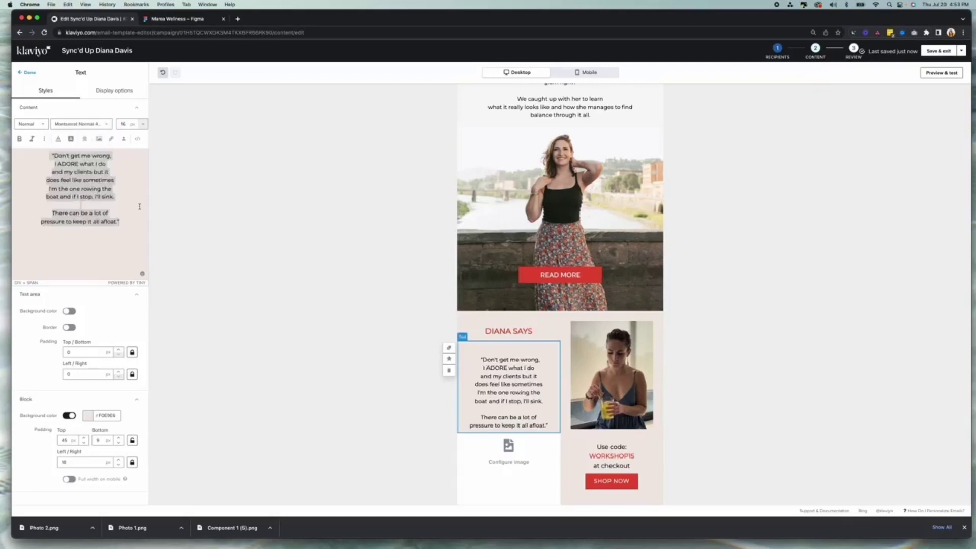
pyautogui.click(50, 162)
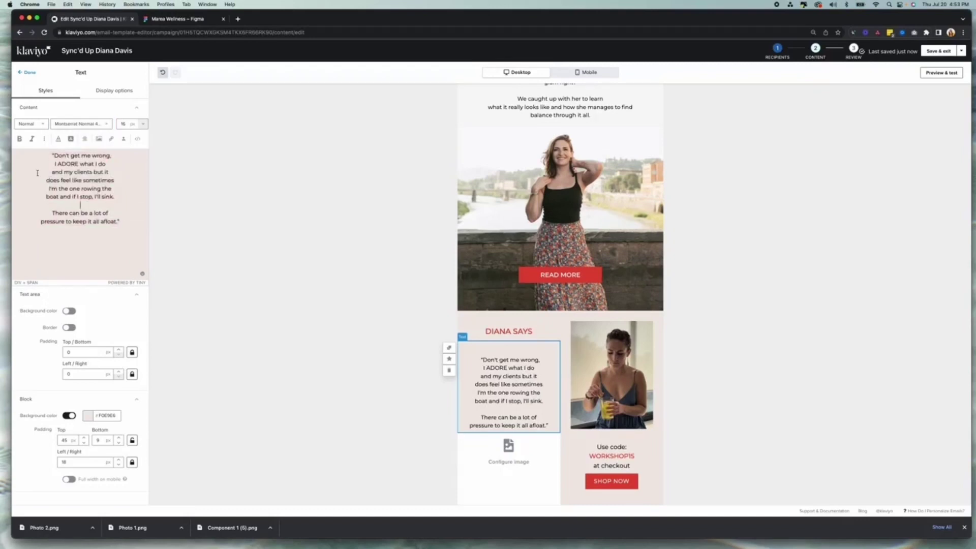
# Step: Remove the manual line breaks so the quote reflows into two paragraphs
pyautogui.press('BackSpace')
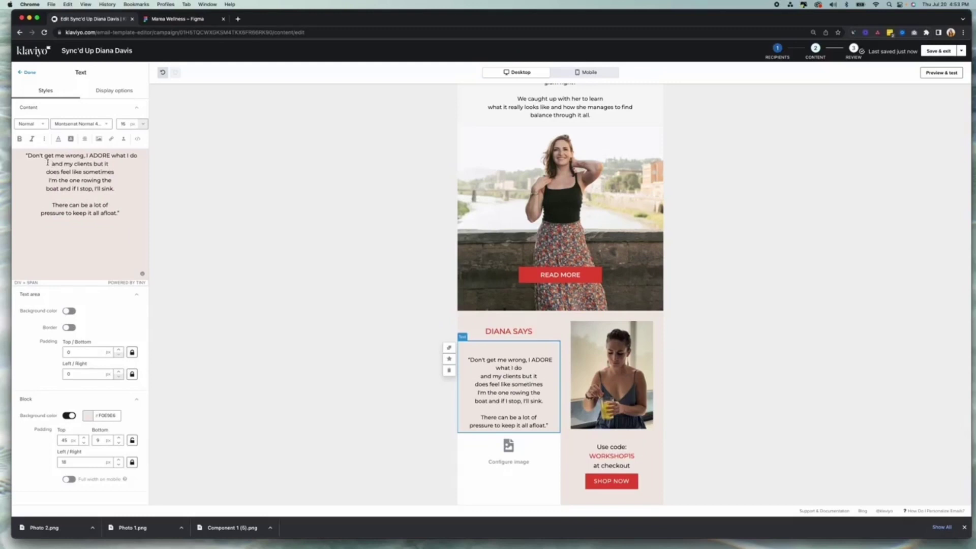
pyautogui.click(48, 163)
pyautogui.press('BackSpace')
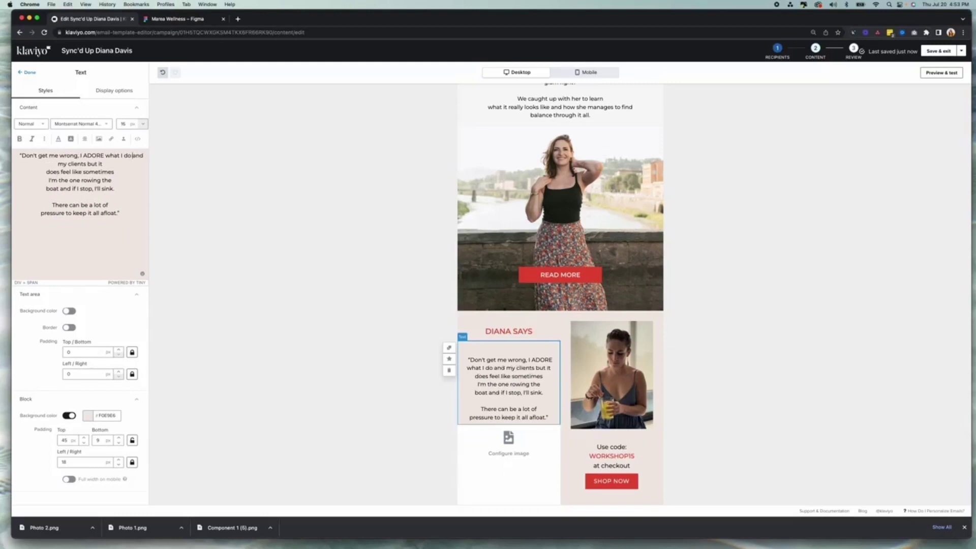
pyautogui.click(54, 164)
pyautogui.press('BackSpace')
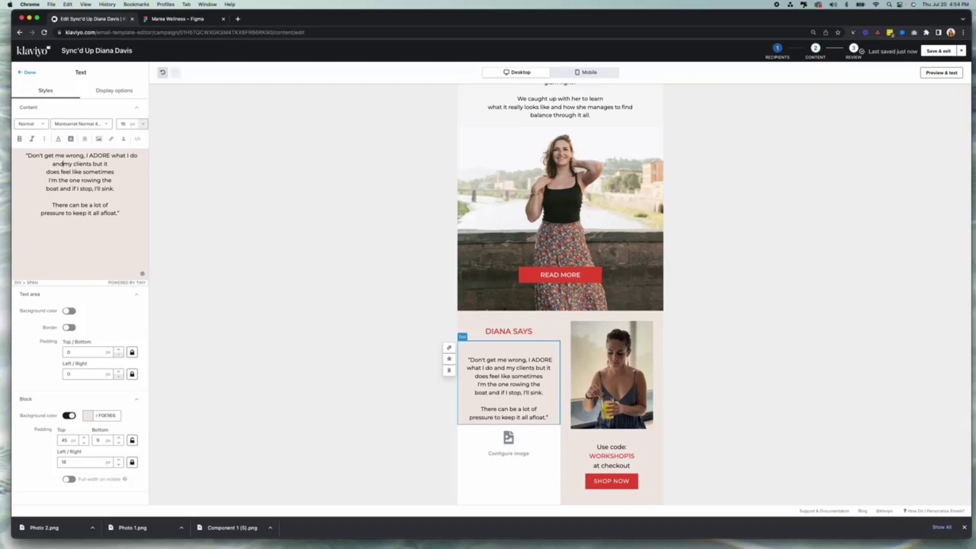
pyautogui.press('BackSpace')
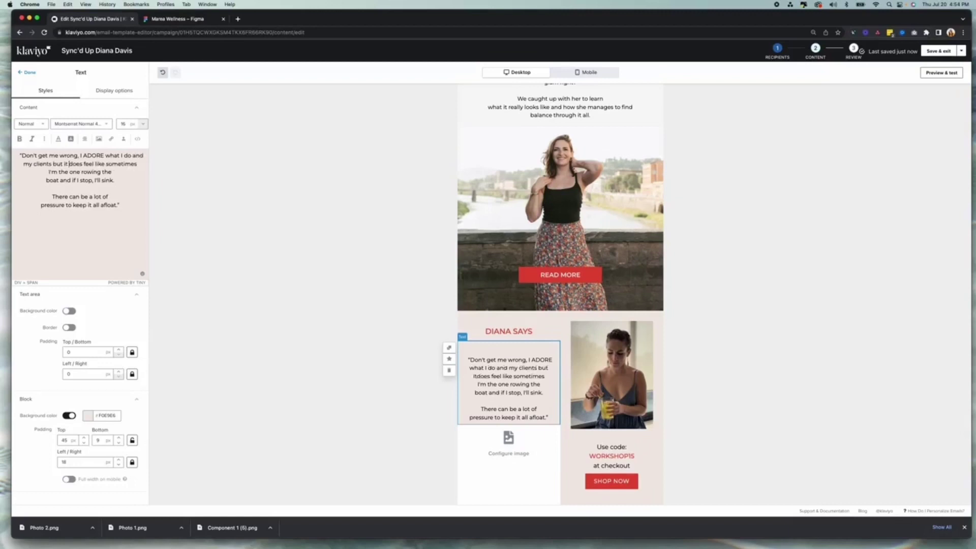
pyautogui.click(48, 171)
pyautogui.press('BackSpace')
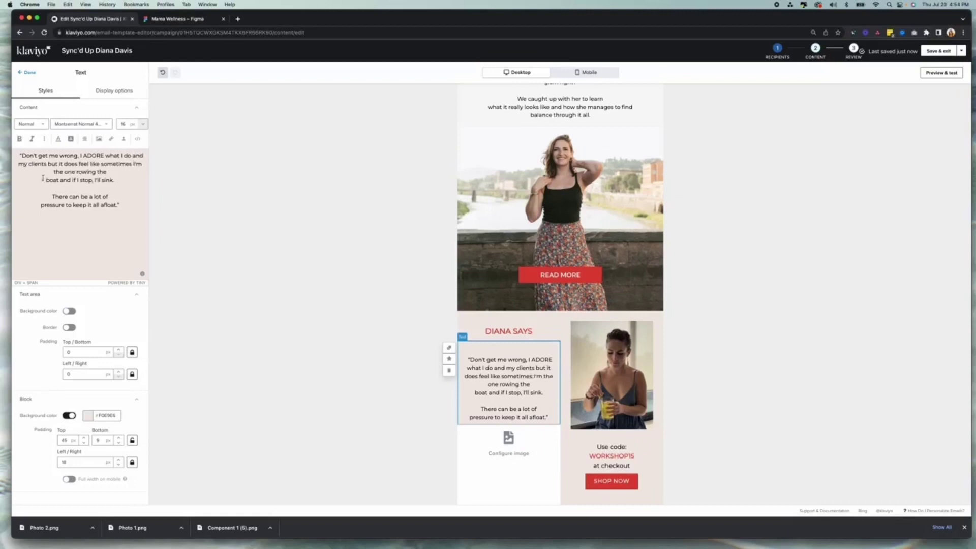
pyautogui.press('BackSpace')
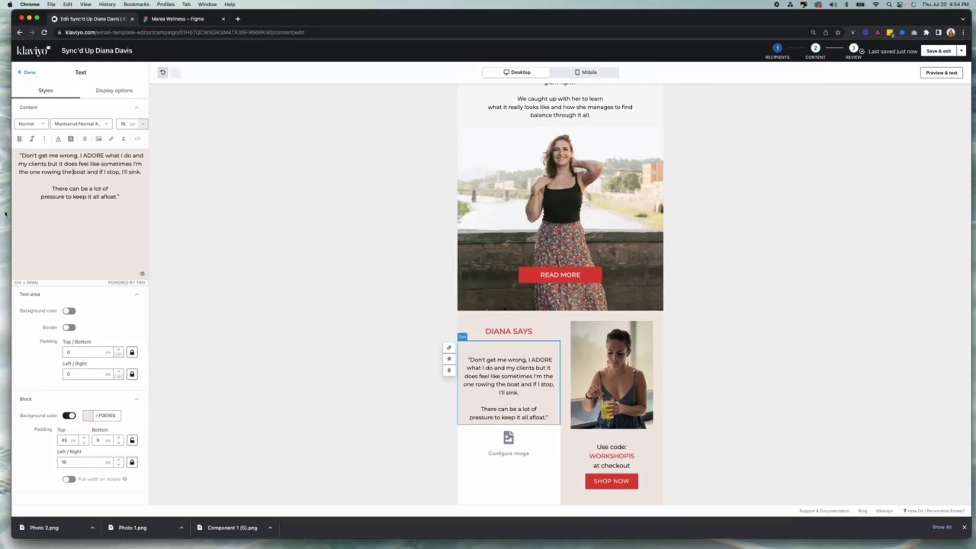
pyautogui.press('BackSpace')
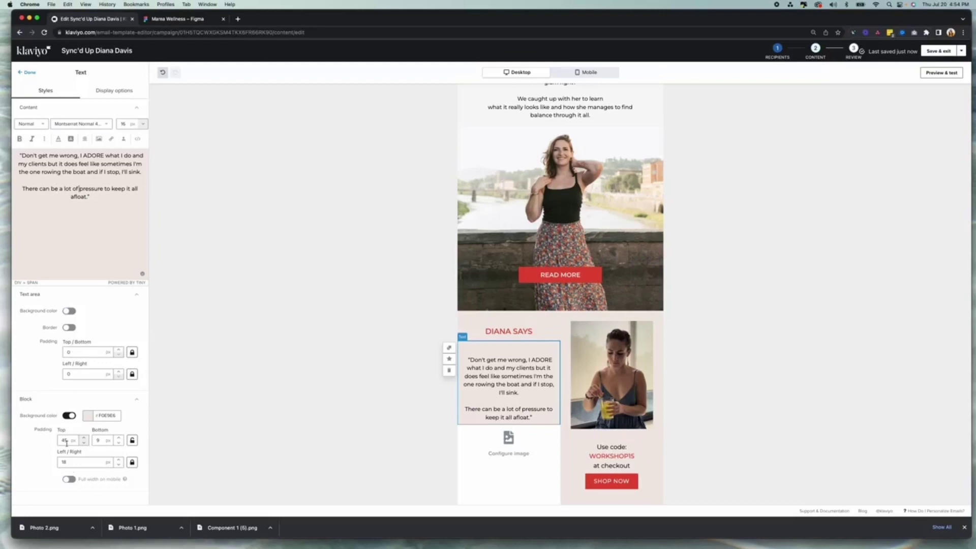
# Step: Change the quote block's top padding from 45 to 10
pyautogui.moveTo(66, 442); pyautogui.dragTo(56, 442)
pyautogui.write('10')
pyautogui.click(61, 461)
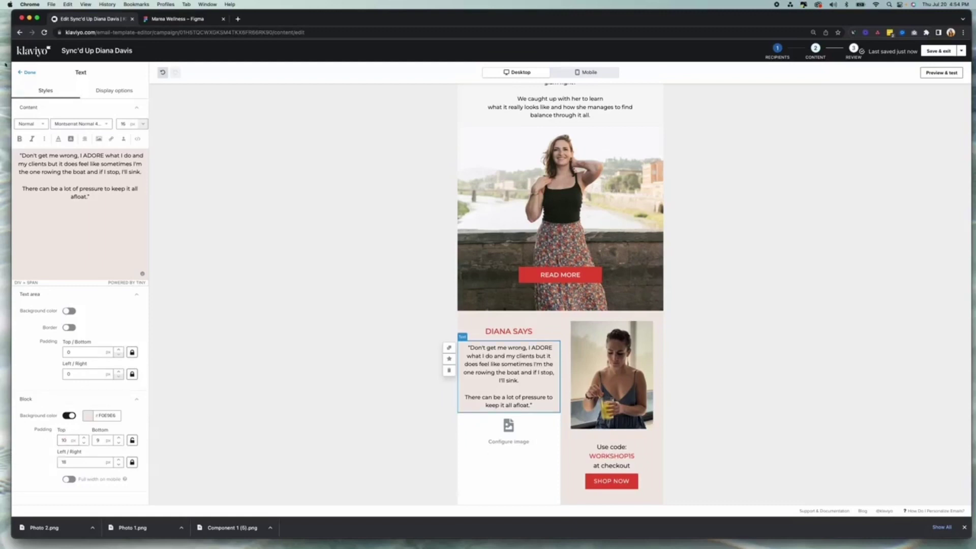
# Step: Upload Photo 2.png into the empty image block under the quote
pyautogui.click(29, 73)
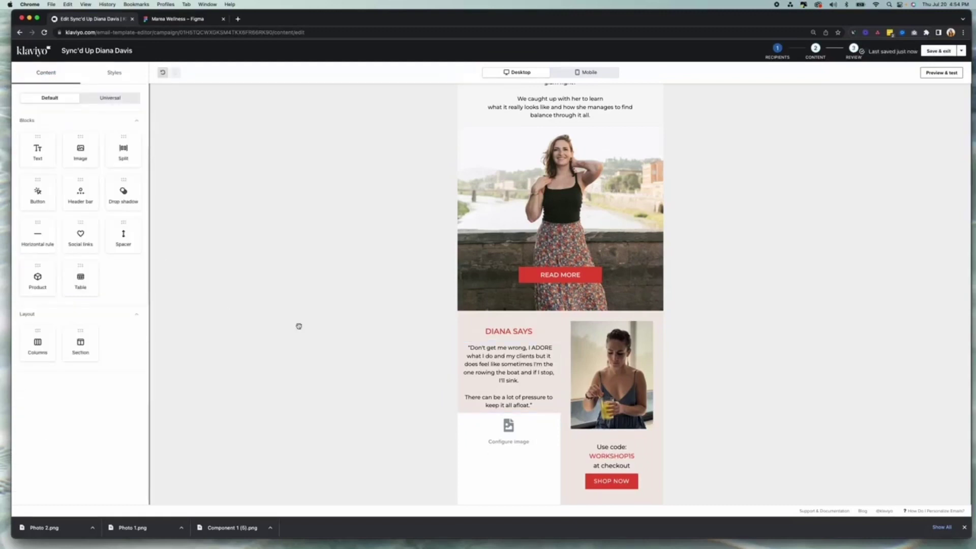
pyautogui.click(488, 430)
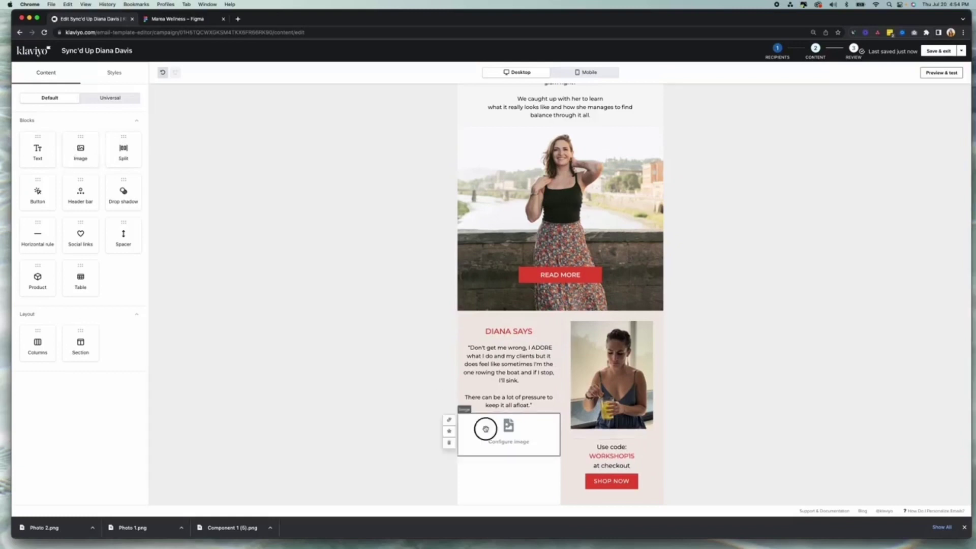
pyautogui.click(78, 195)
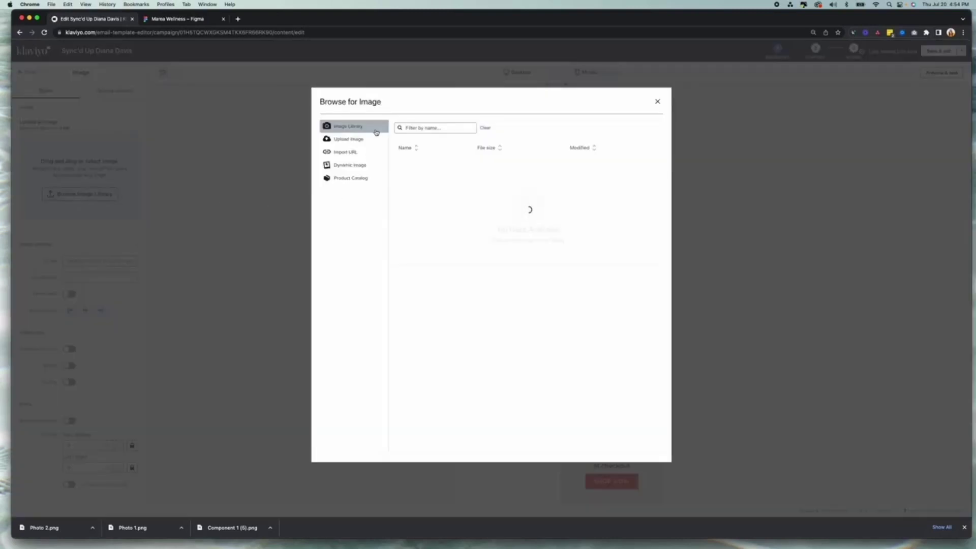
pyautogui.click(349, 139)
pyautogui.click(530, 205)
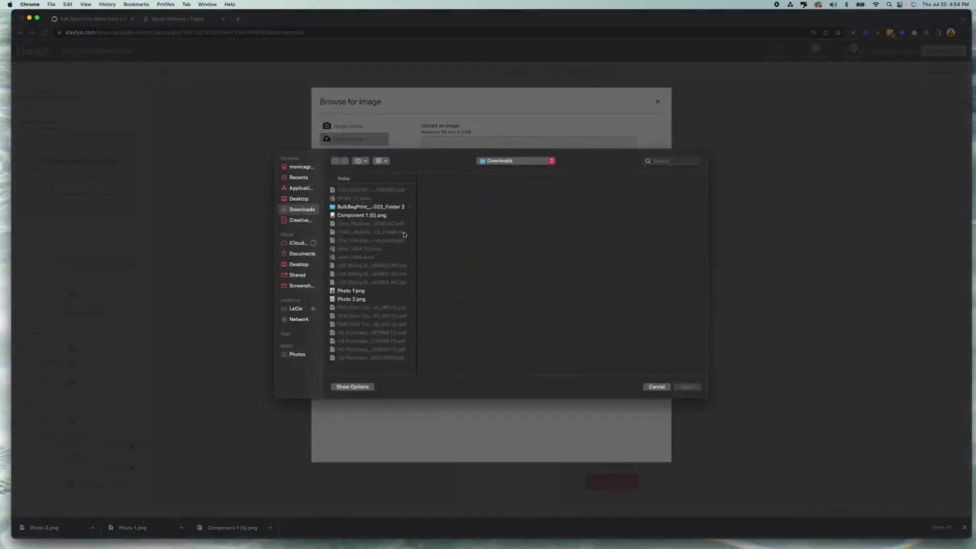
pyautogui.click(363, 299)
pyautogui.click(687, 387)
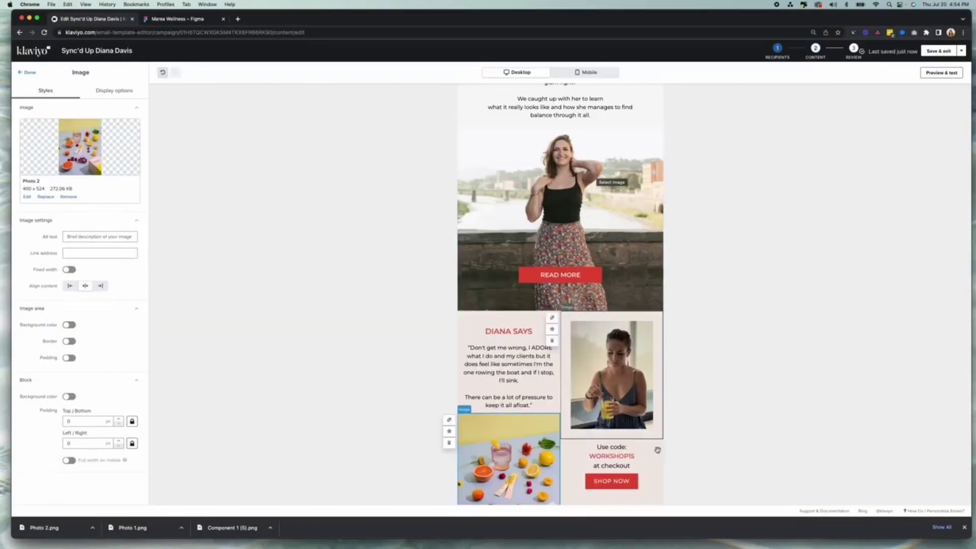
# Step: Give the fruit photo block 30 padding and a light #F0E9E6 background
pyautogui.click(608, 385)
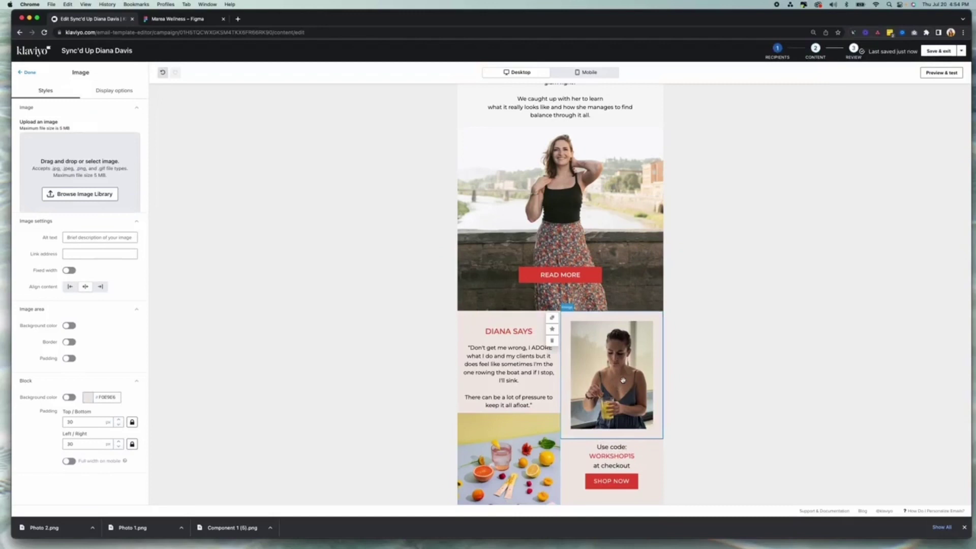
pyautogui.click(509, 448)
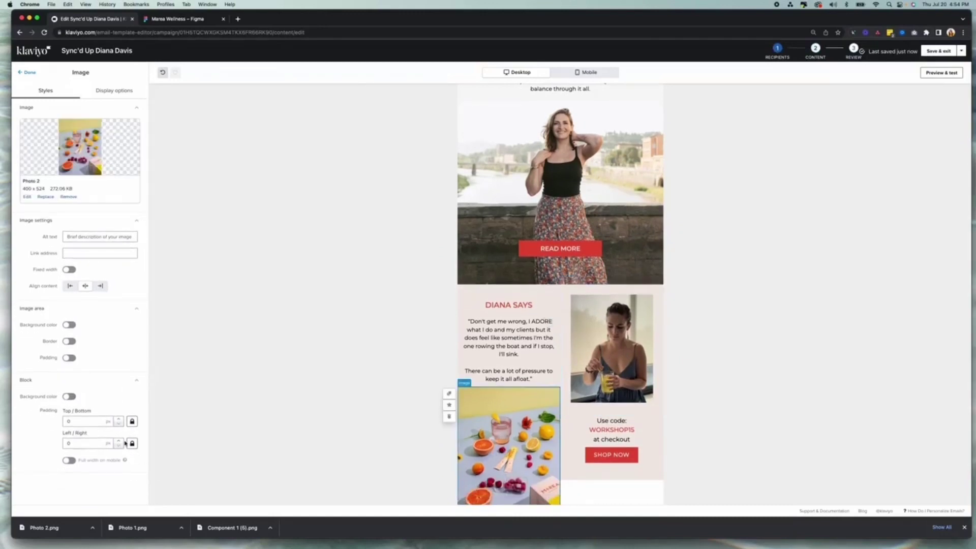
pyautogui.click(68, 422)
pyautogui.write('30')
pyautogui.click(69, 397)
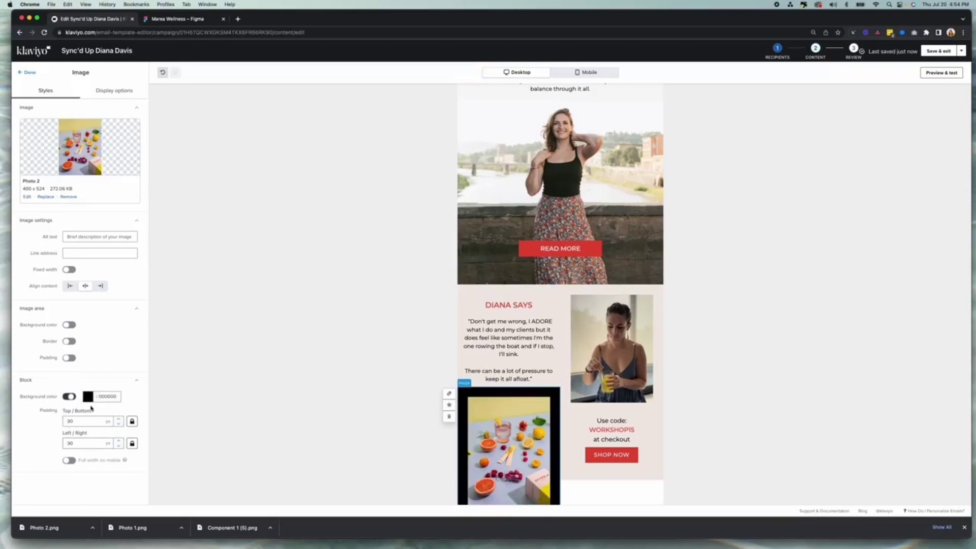
pyautogui.click(88, 397)
pyautogui.click(108, 488)
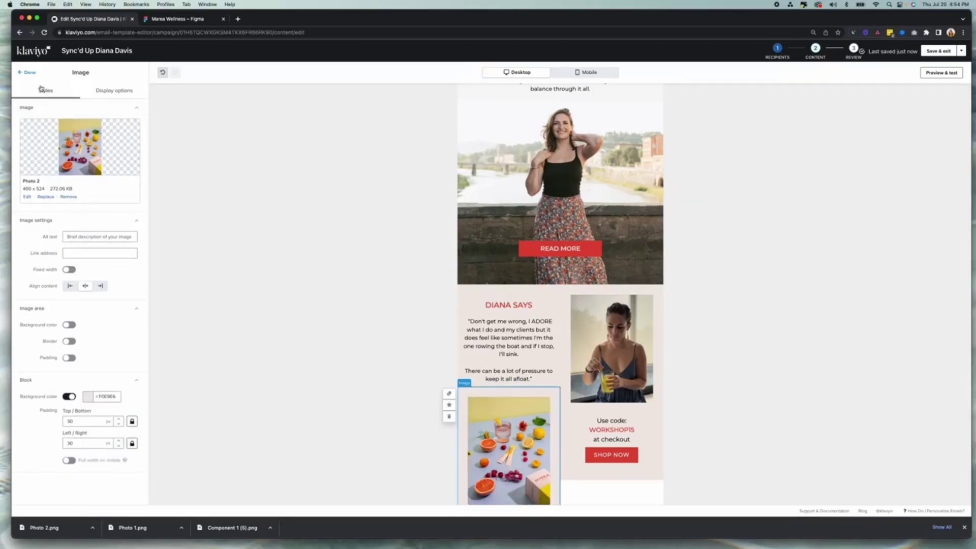
pyautogui.click(635, 438)
# Step: Duplicate the DIANA SAYS quote block and place the copy under the right-column photo
pyautogui.click(526, 337)
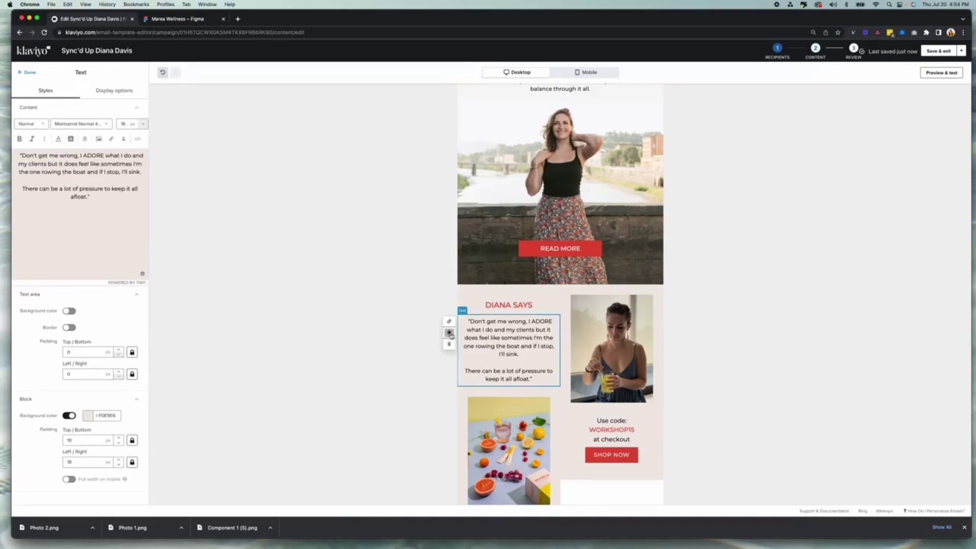
pyautogui.click(448, 332)
pyautogui.moveTo(508, 407); pyautogui.dragTo(620, 433)
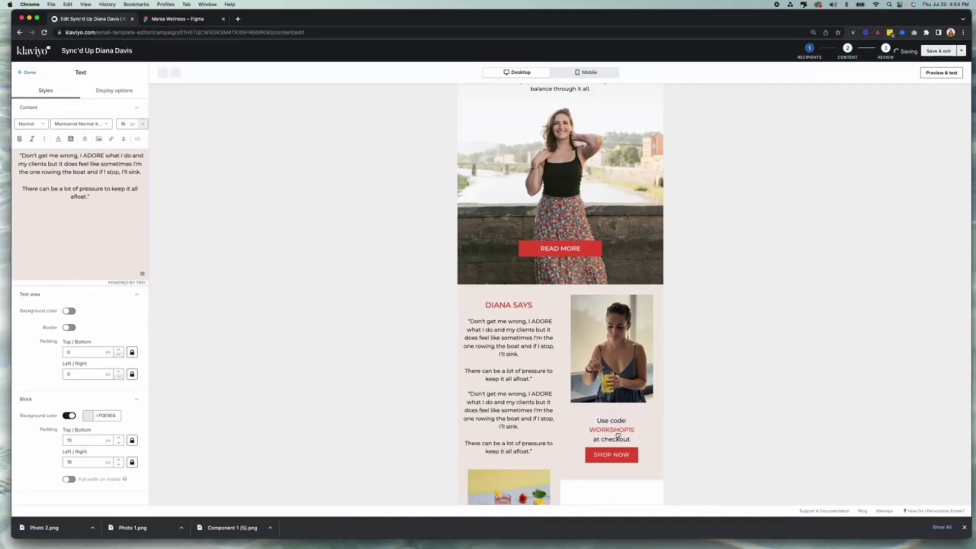
pyautogui.scroll(-1, 623, 452)
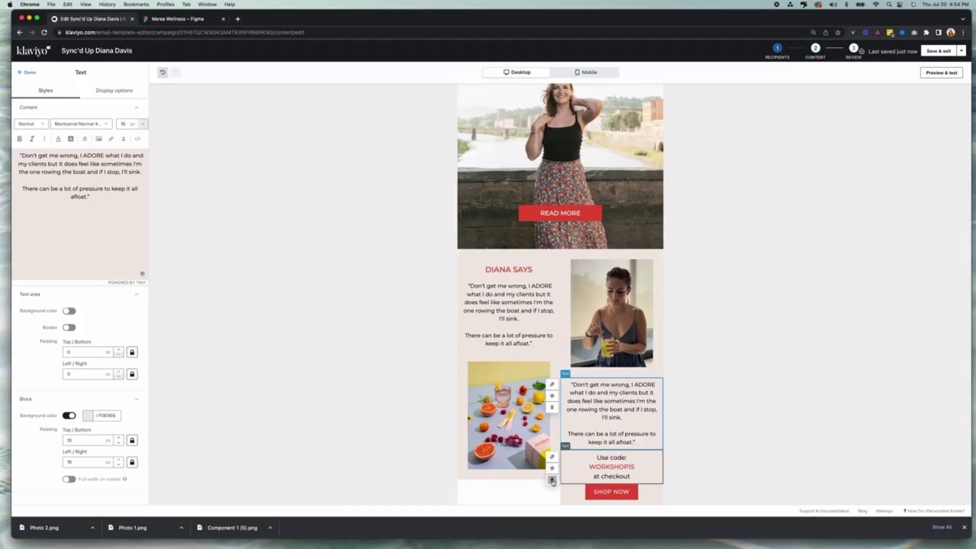
# Step: Replace the copied quote with the 'It helps so much to move my body' testimonial from Figma
pyautogui.click(188, 20)
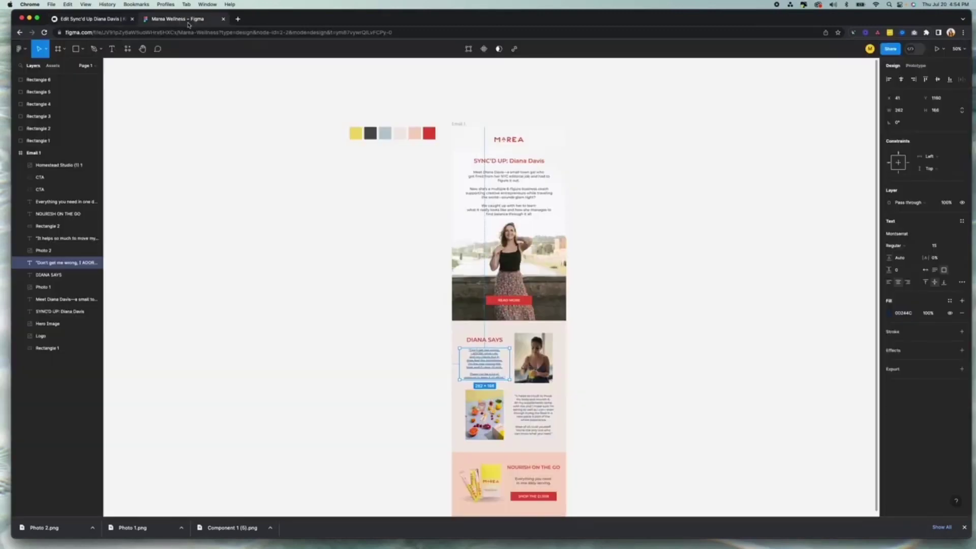
pyautogui.click(91, 19)
pyautogui.scroll(-1, 509, 400)
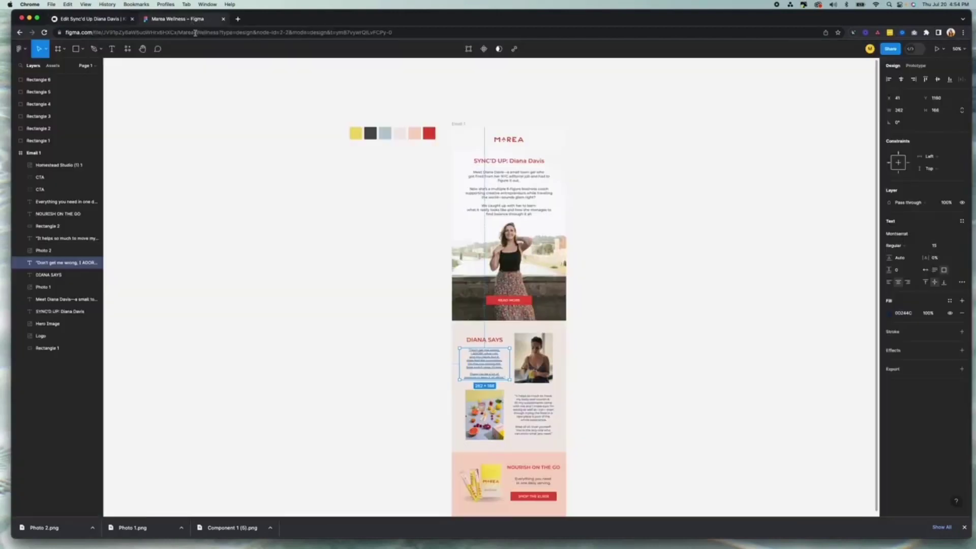
pyautogui.click(188, 21)
pyautogui.click(532, 423)
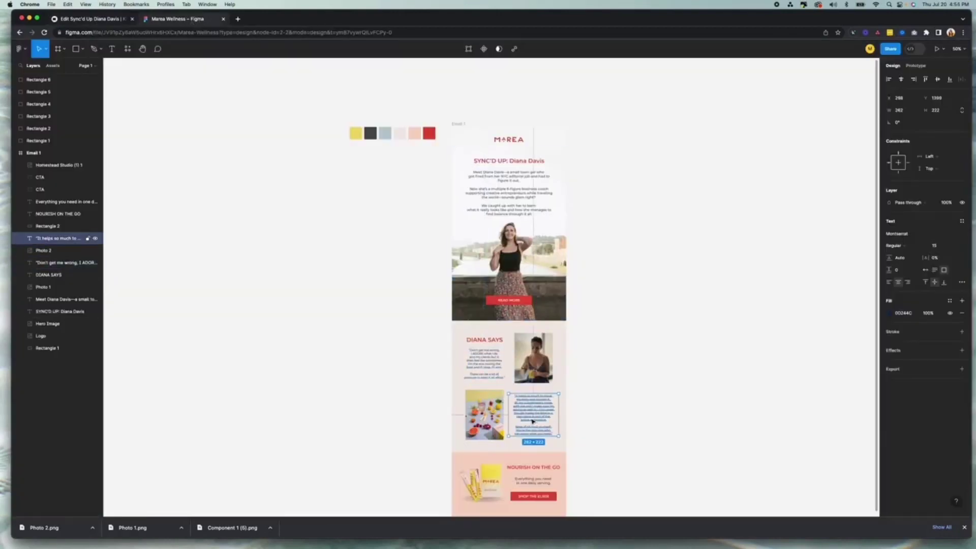
pyautogui.click(76, 21)
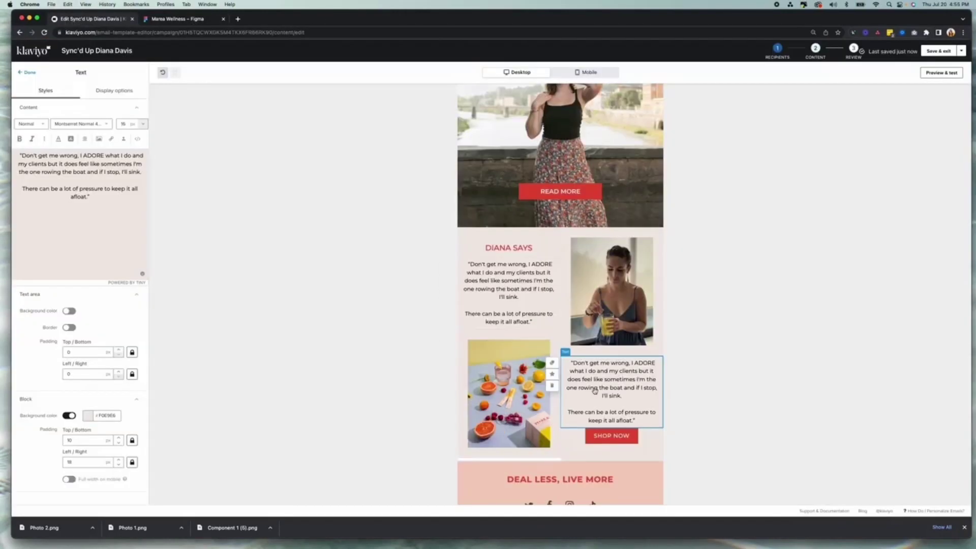
pyautogui.press('super+a')
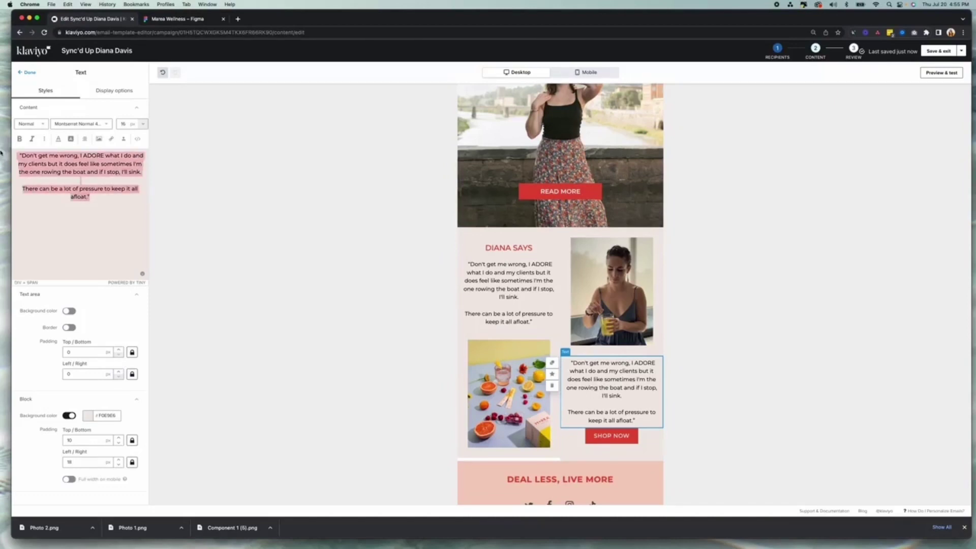
pyautogui.write('"It helps so much to move my body and nourish it. All my supplements come with me and I make sure I\'m eating as well as I can—even though trying the food in a new place is part of the whole experience.  Most of all, trust yourself! You\'re the only one who can know what you need."')
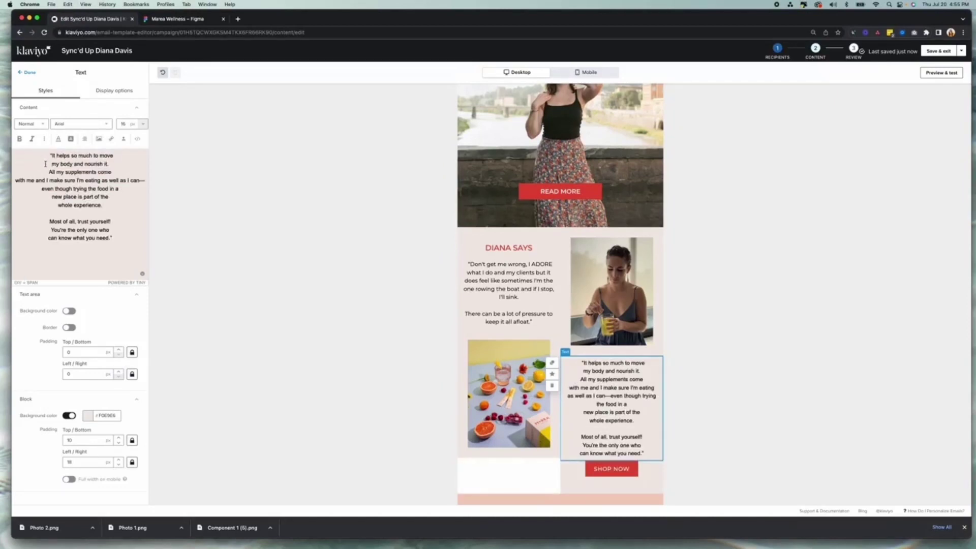
# Step: Delete the testimonial's manual line breaks so it reflows into two paragraphs
pyautogui.click(46, 164)
pyautogui.press('BackSpace')
pyautogui.press('BackSpace')
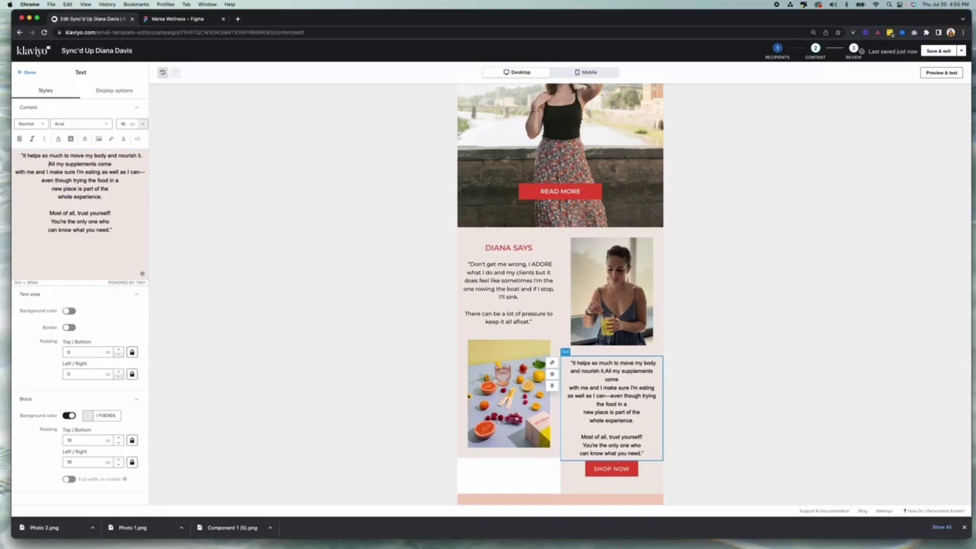
pyautogui.press('BackSpace')
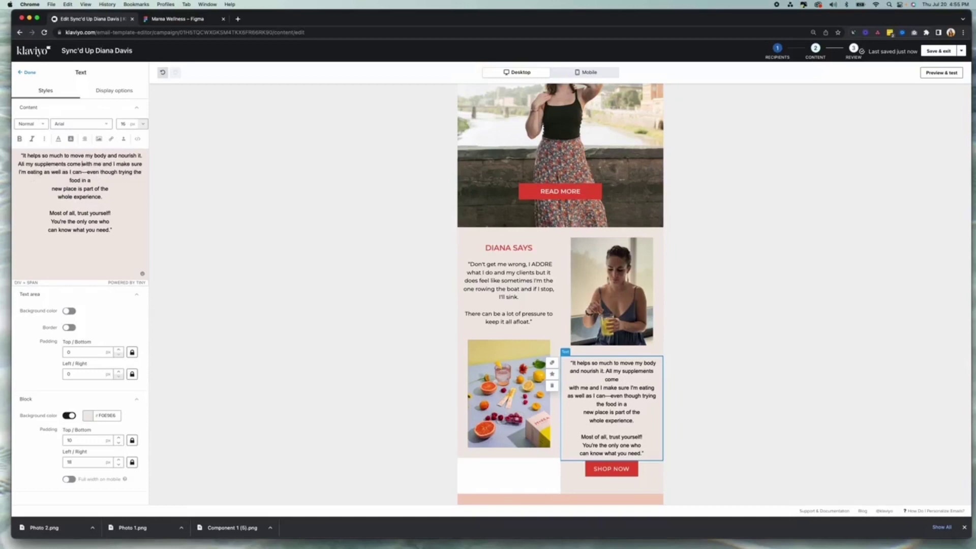
pyautogui.click(60, 180)
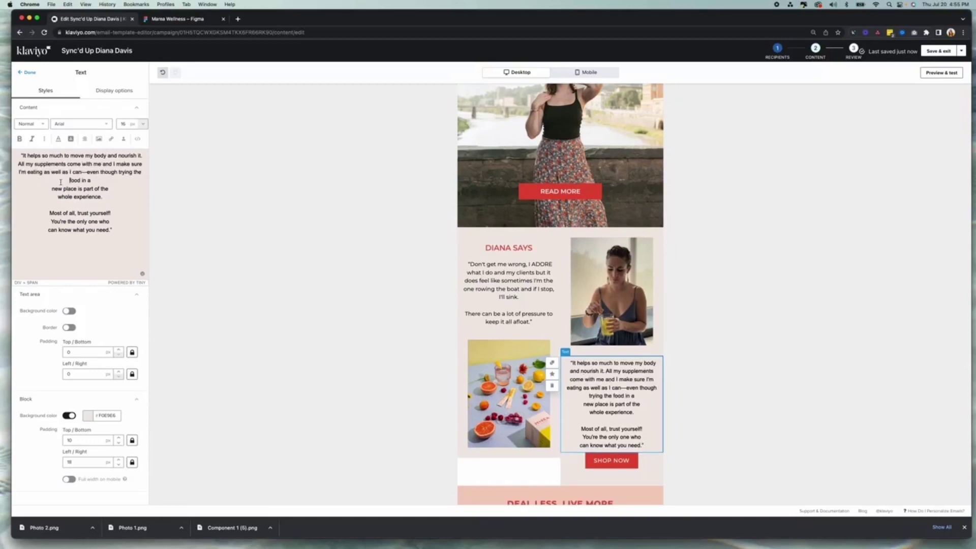
pyautogui.press('BackSpace')
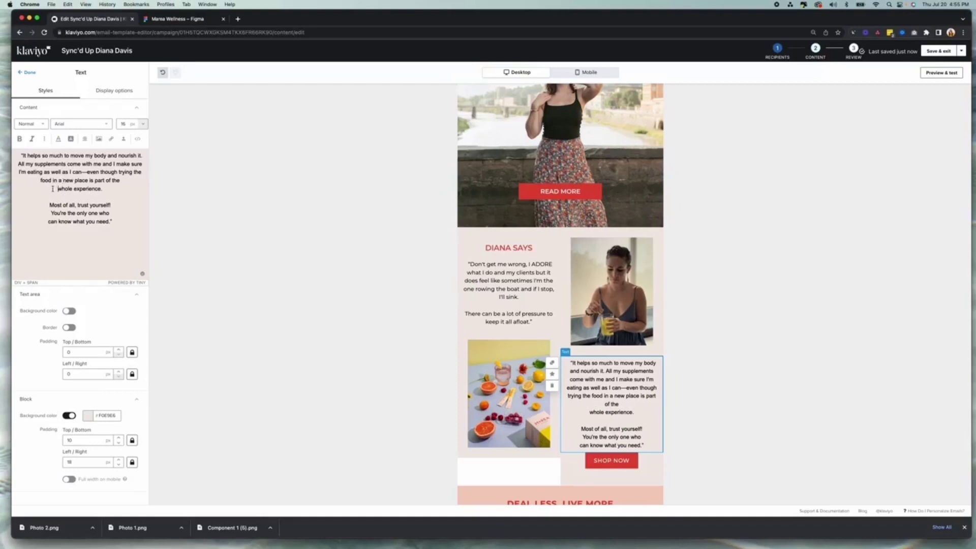
pyautogui.click(56, 191)
pyautogui.press('BackSpace')
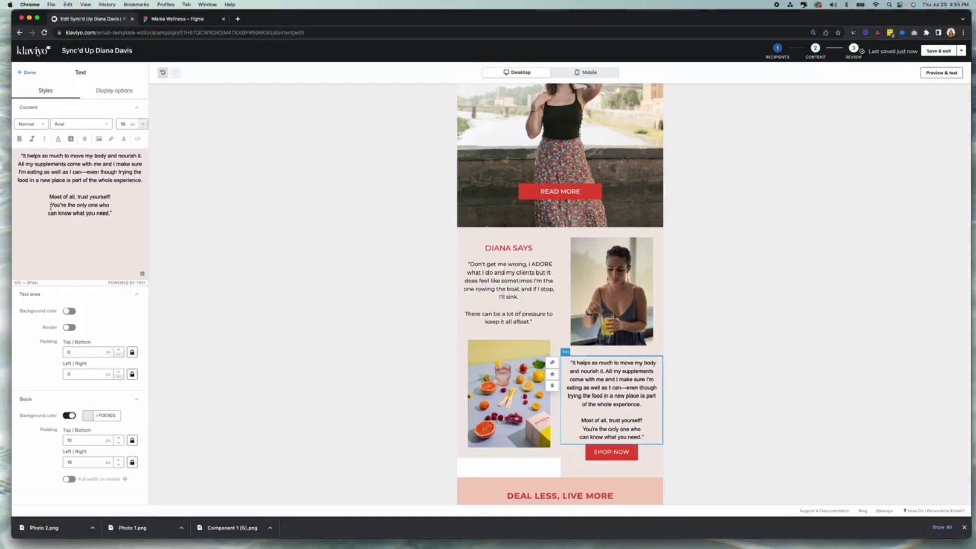
pyautogui.click(50, 205)
pyautogui.press('BackSpace')
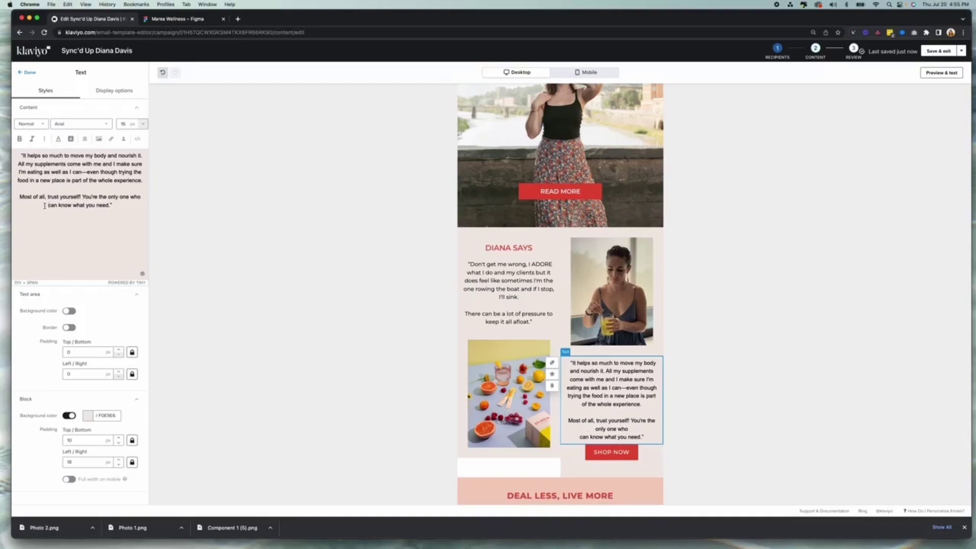
pyautogui.click(44, 205)
pyautogui.press('BackSpace')
# Step: Set the right-column quote in Montserrat Normal 400 at size 16
pyautogui.click(238, 259)
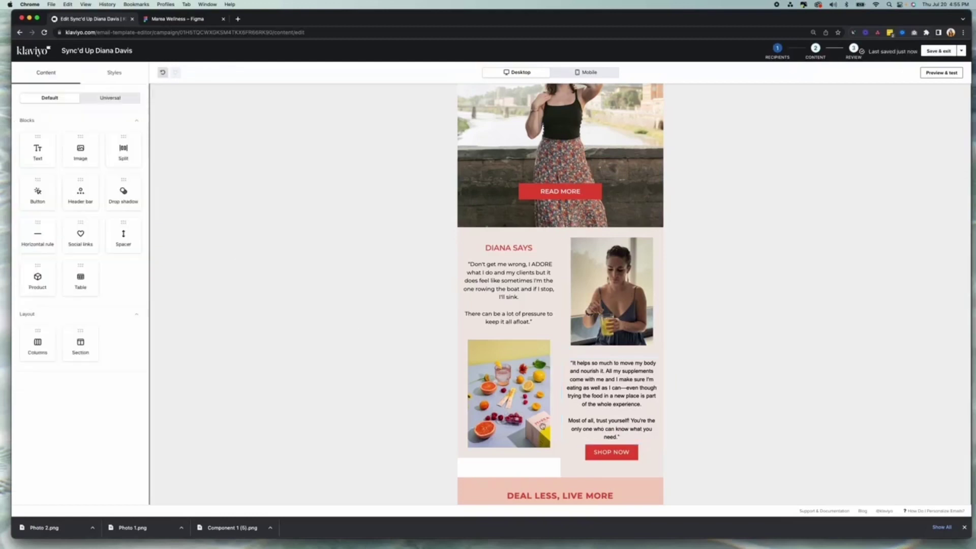
pyautogui.click(585, 398)
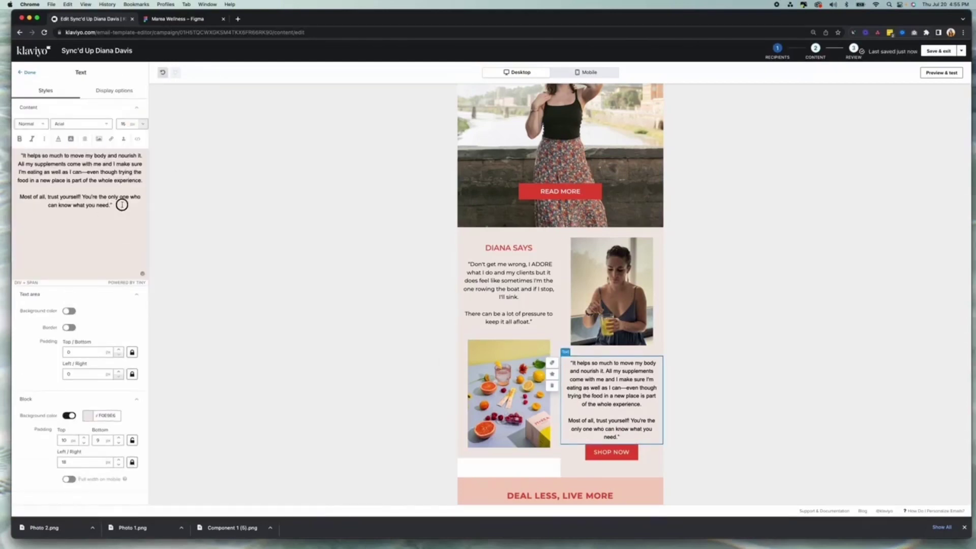
pyautogui.hotkey('ctrl', 'a')
pyautogui.click(81, 123)
pyautogui.scroll(-3, 84, 228)
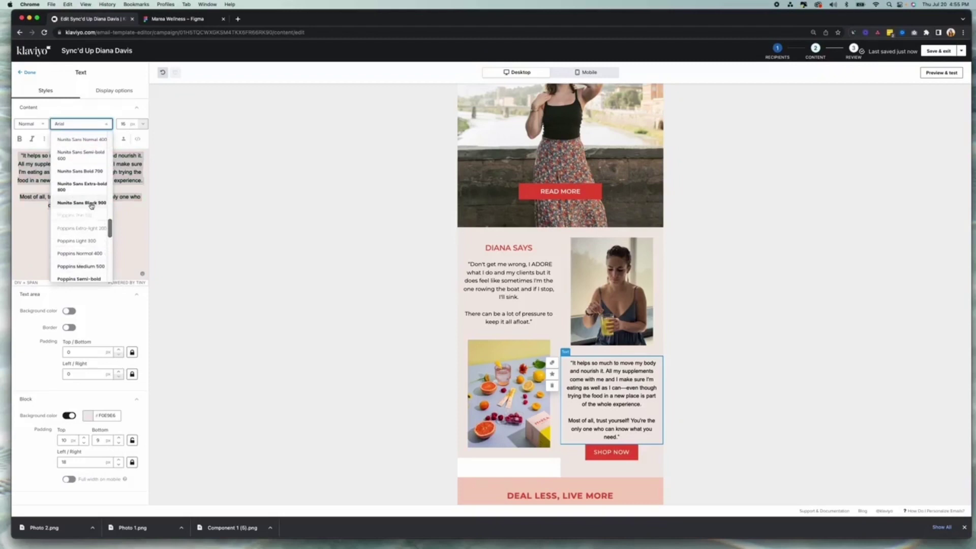
pyautogui.scroll(5, 91, 205)
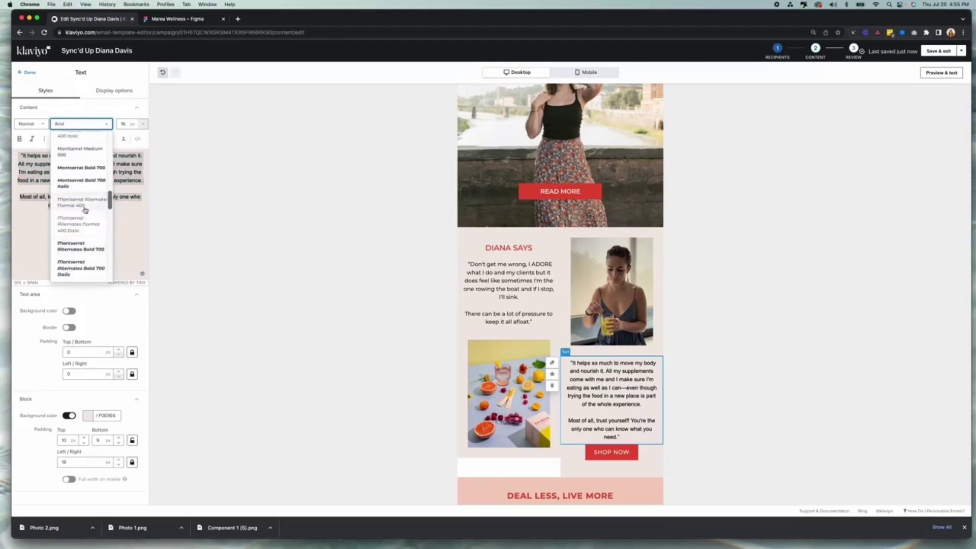
pyautogui.scroll(3, 85, 210)
pyautogui.click(84, 201)
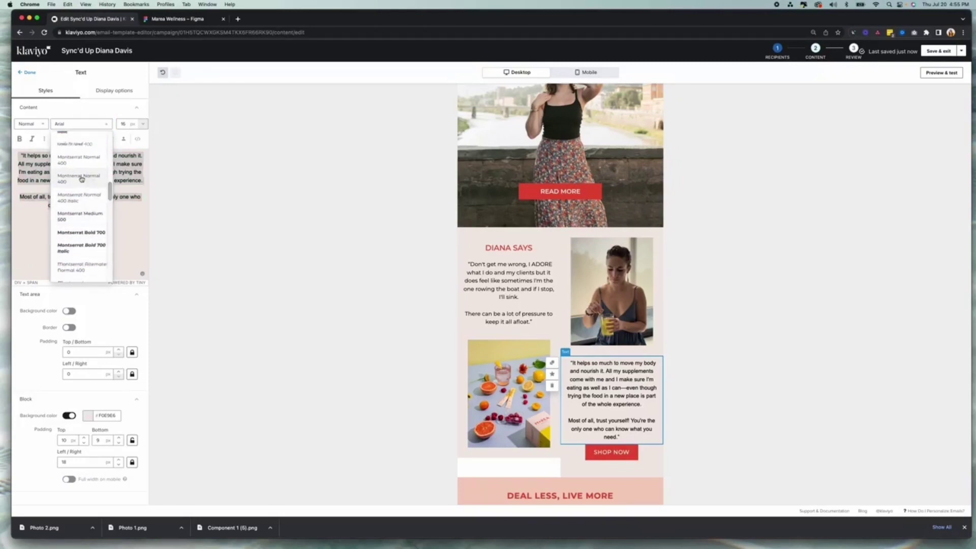
pyautogui.click(141, 124)
pyautogui.click(74, 146)
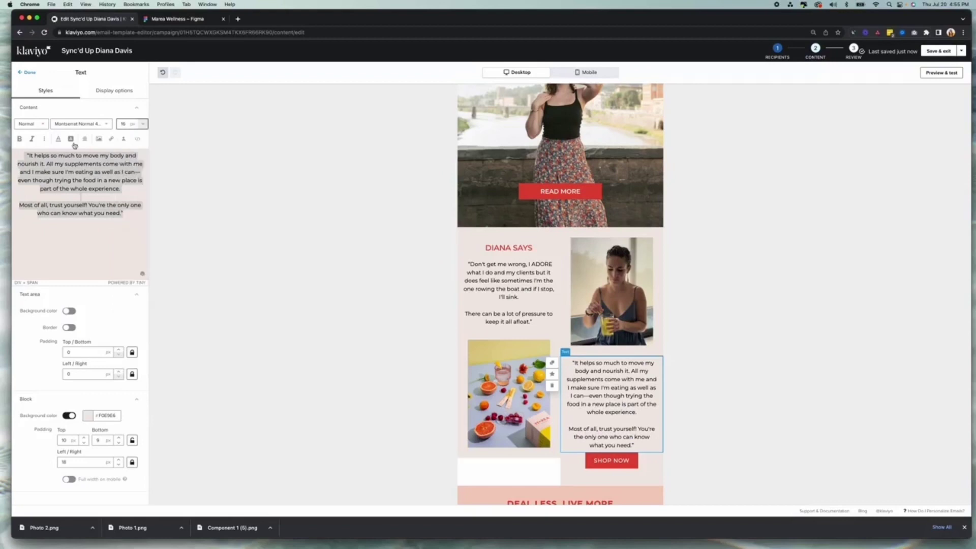
pyautogui.click(26, 73)
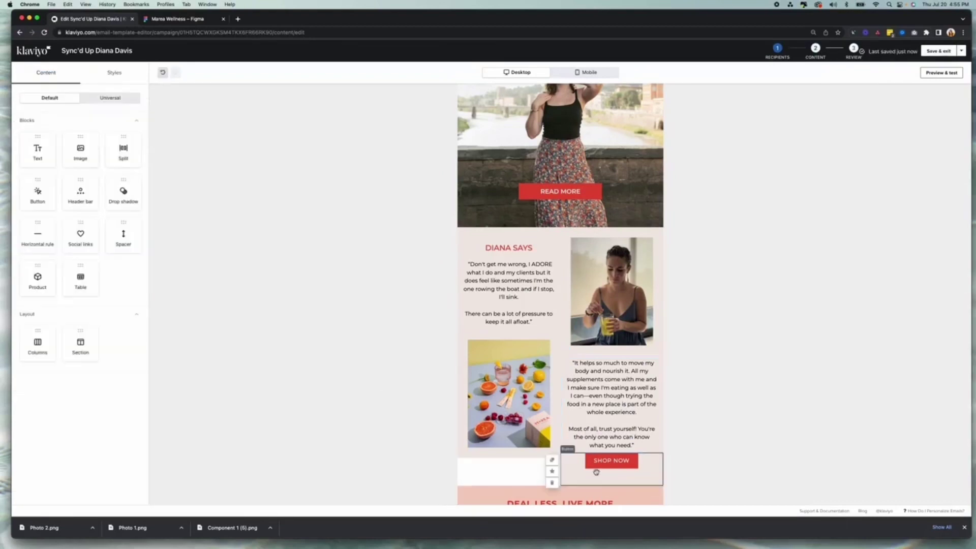
# Step: Delete the Shop Now button below the quote
pyautogui.click(552, 483)
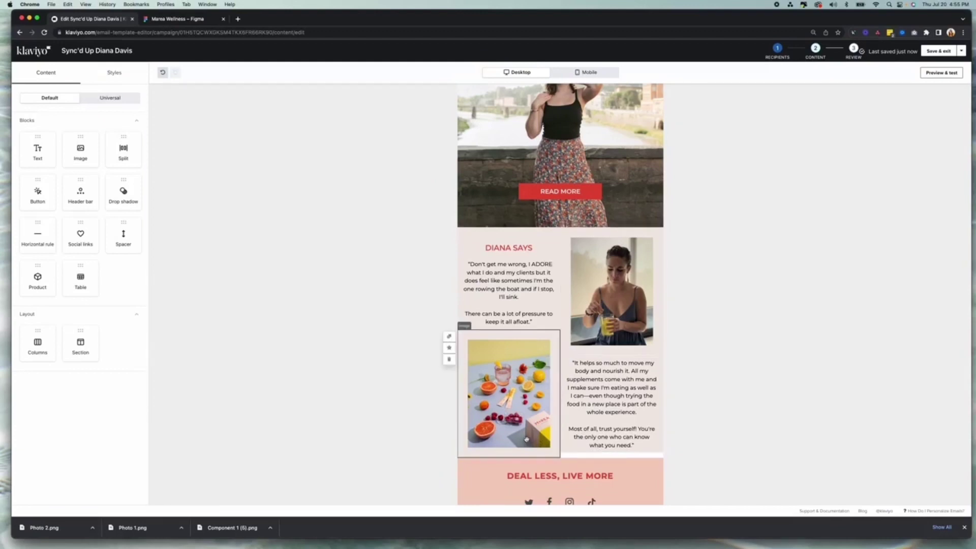
pyautogui.scroll(1, 518, 312)
pyautogui.scroll(1, 518, 312)
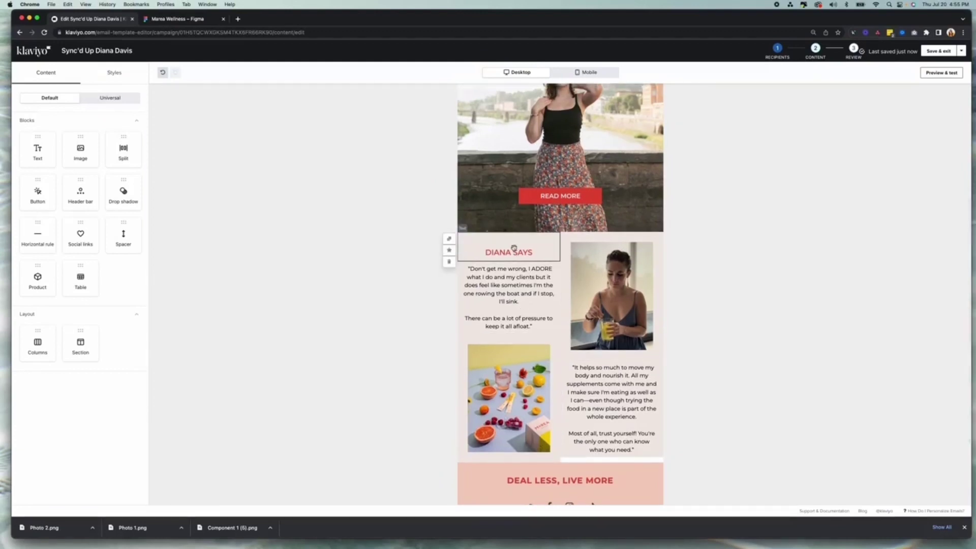
# Step: Set the quote block's bottom padding to 24
pyautogui.click(592, 447)
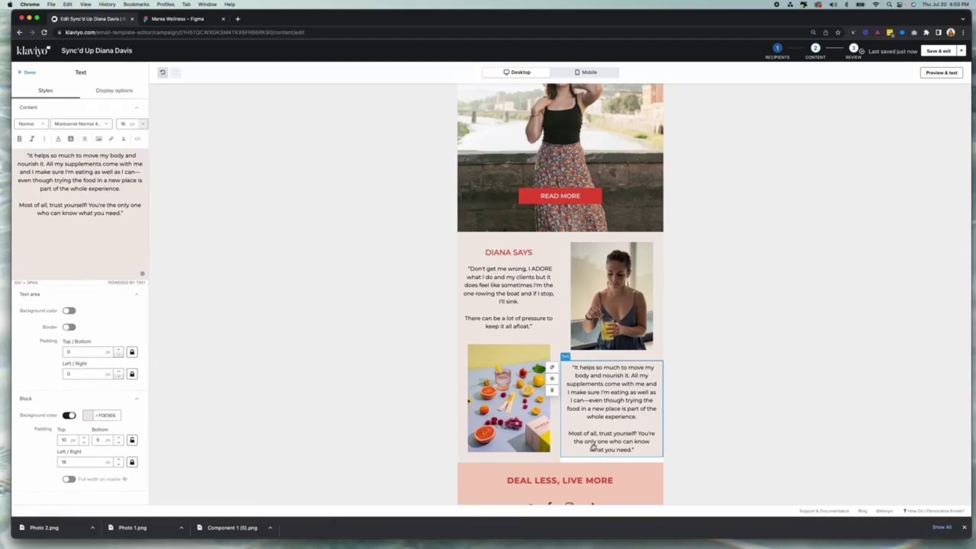
pyautogui.click(119, 437)
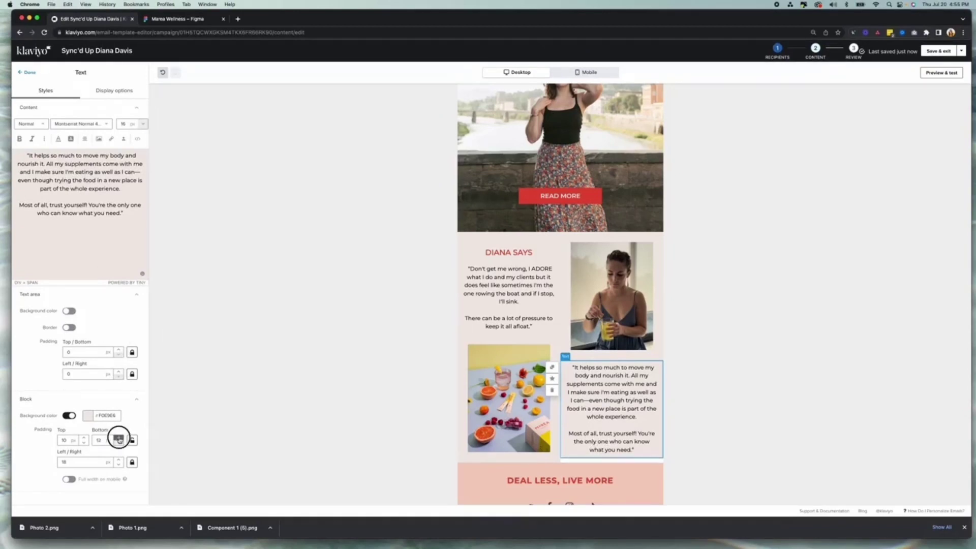
pyautogui.click(119, 437)
pyautogui.click(118, 437)
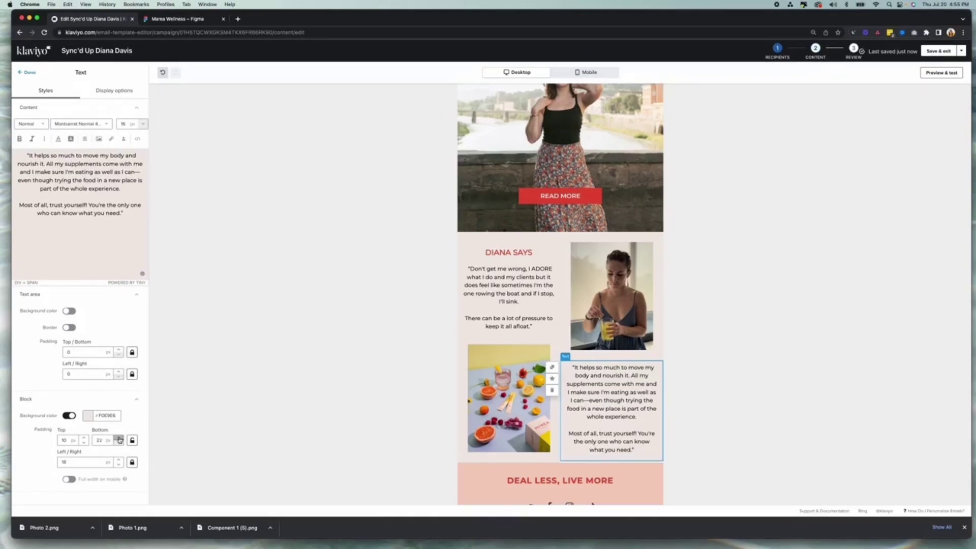
pyautogui.click(118, 437)
pyautogui.click(118, 437)
pyautogui.click(119, 442)
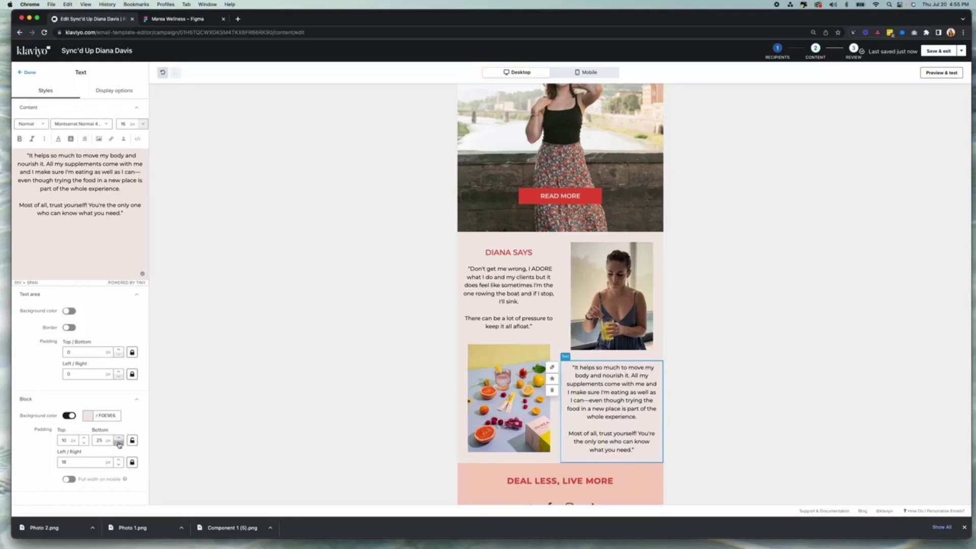
pyautogui.click(30, 73)
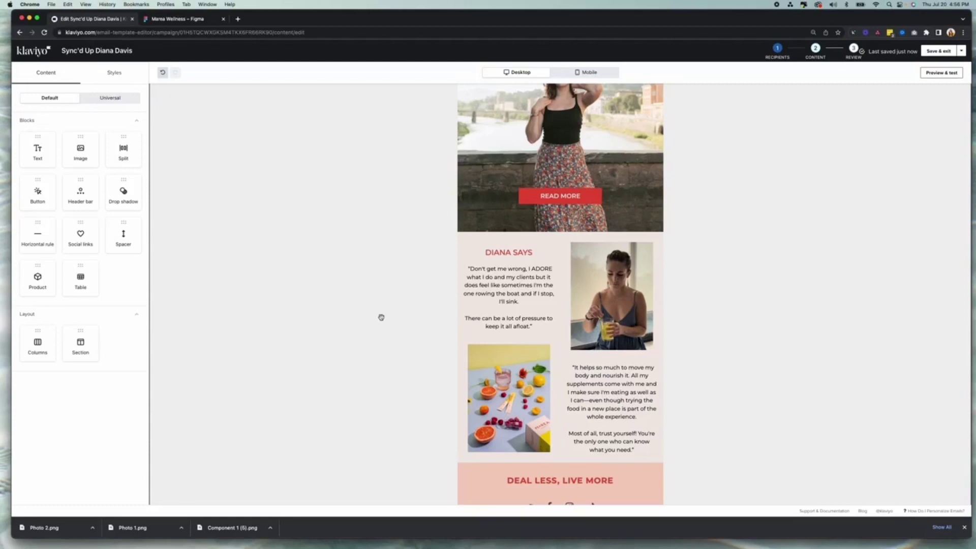
# Step: Preview the email in the mobile layout, then switch back to desktop view
pyautogui.click(586, 72)
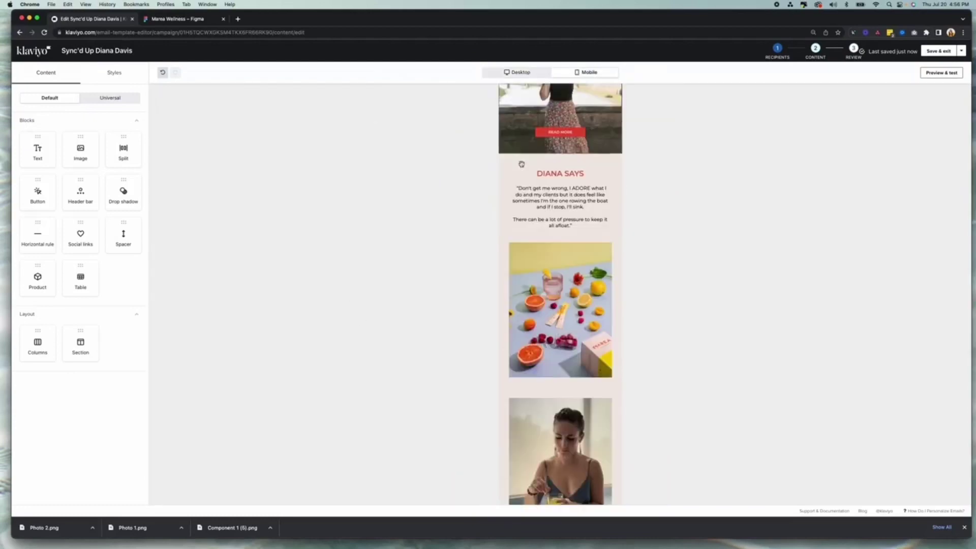
pyautogui.scroll(2, 327, 308)
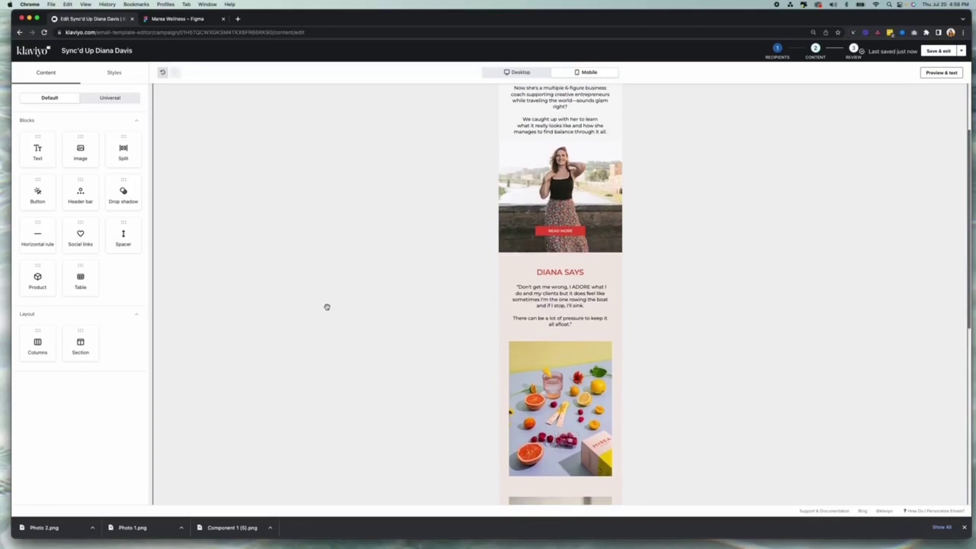
pyautogui.scroll(-5, 326, 308)
pyautogui.scroll(-2, 327, 308)
pyautogui.scroll(5, 327, 308)
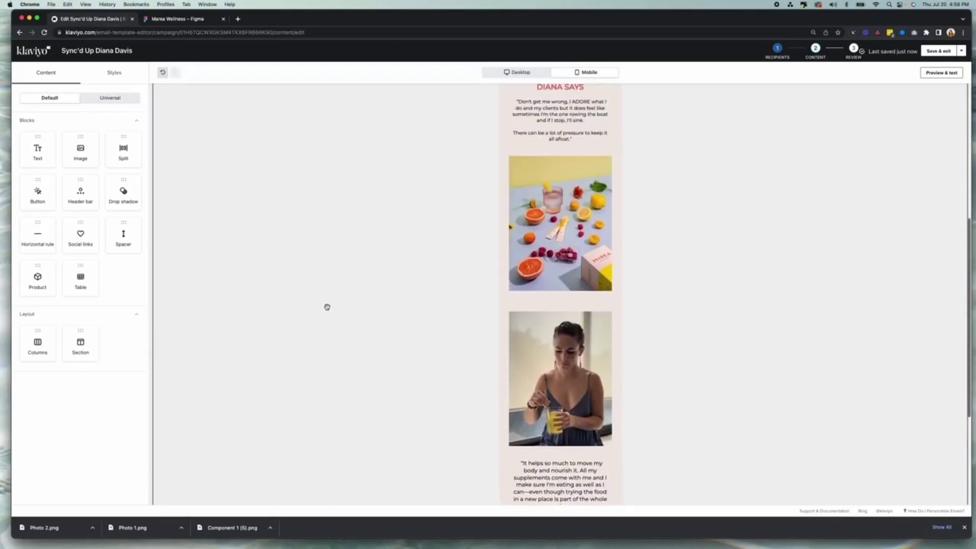
pyautogui.click(517, 73)
# Step: Set the fruit photo's visibility to Desktop only, then return to the desktop preview
pyautogui.click(610, 364)
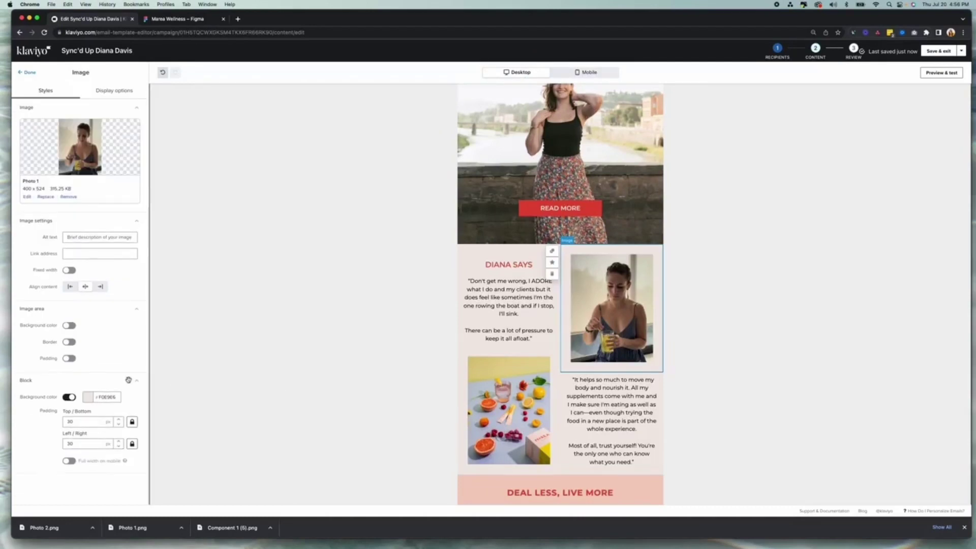
pyautogui.click(65, 463)
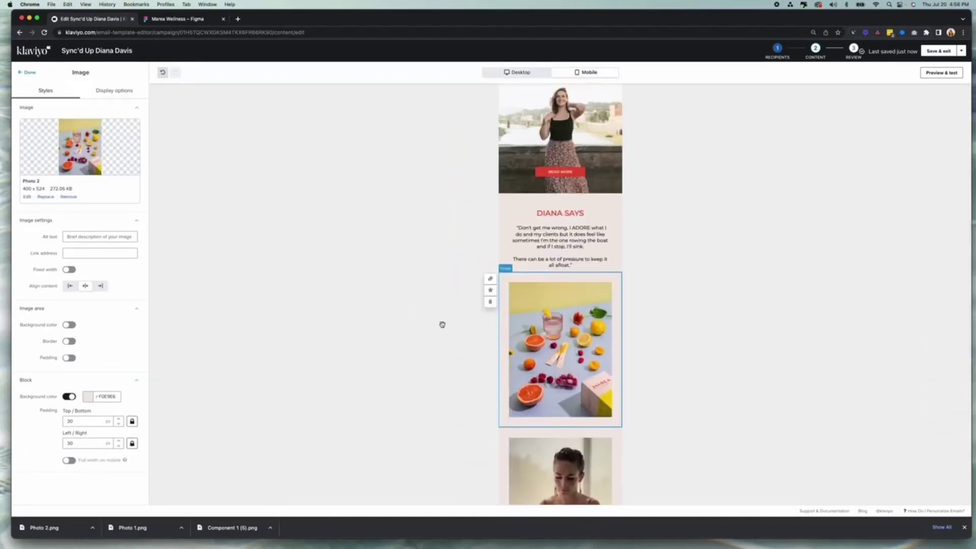
pyautogui.scroll(-3, 427, 324)
pyautogui.scroll(2, 411, 322)
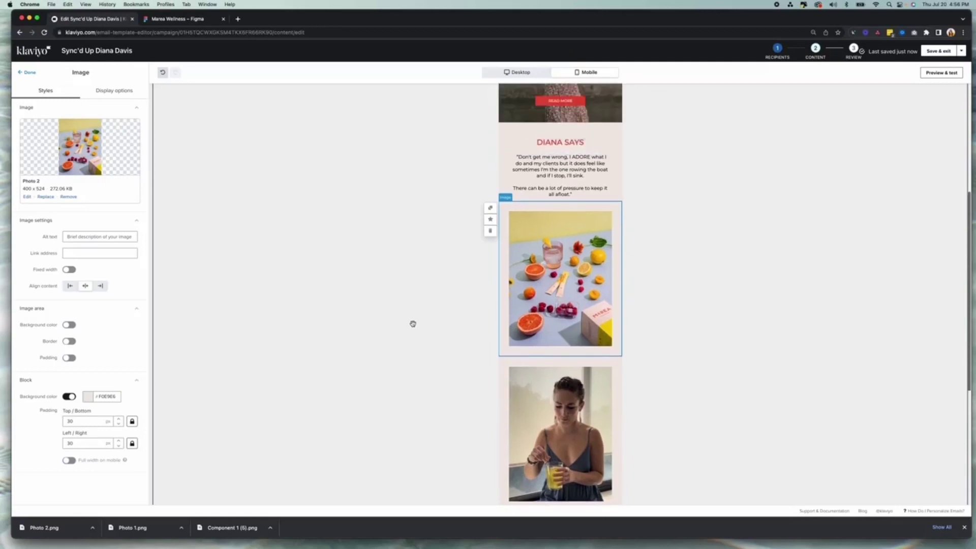
pyautogui.click(116, 93)
pyautogui.click(122, 148)
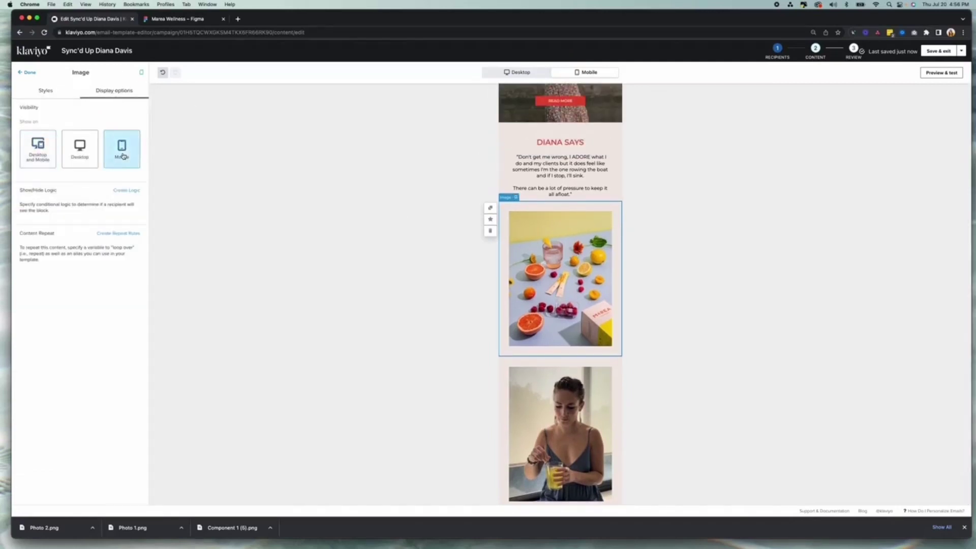
pyautogui.click(91, 156)
pyautogui.click(24, 73)
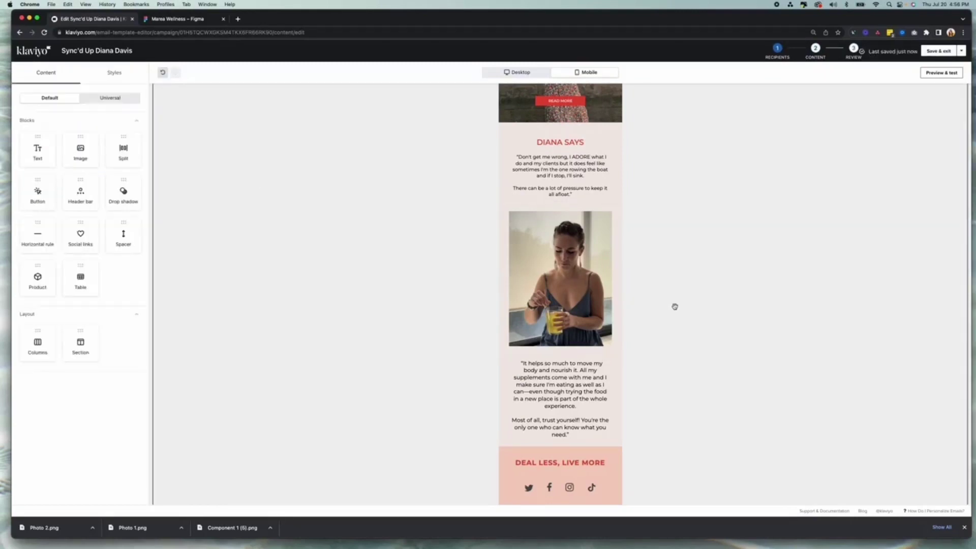
pyautogui.scroll(5, 586, 282)
pyautogui.scroll(1, 586, 282)
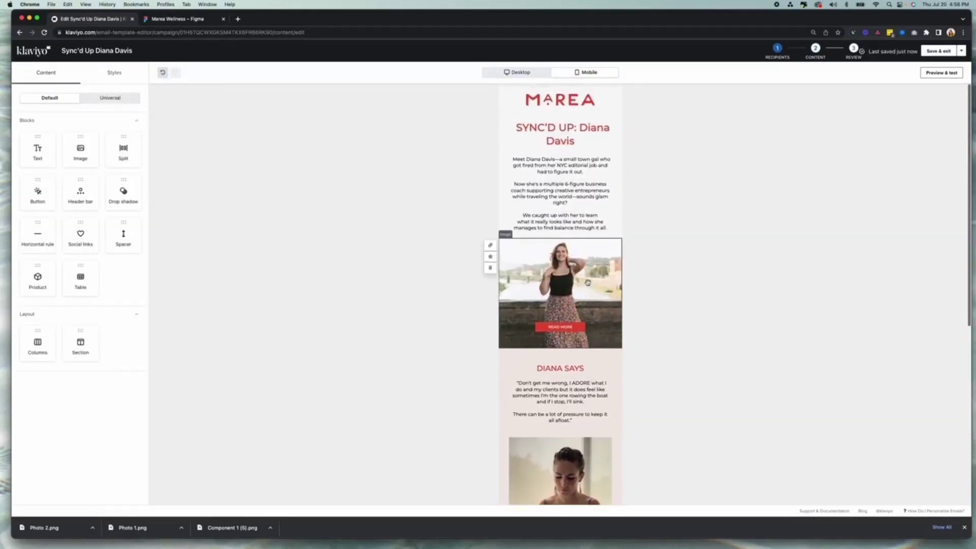
pyautogui.scroll(-10, 591, 283)
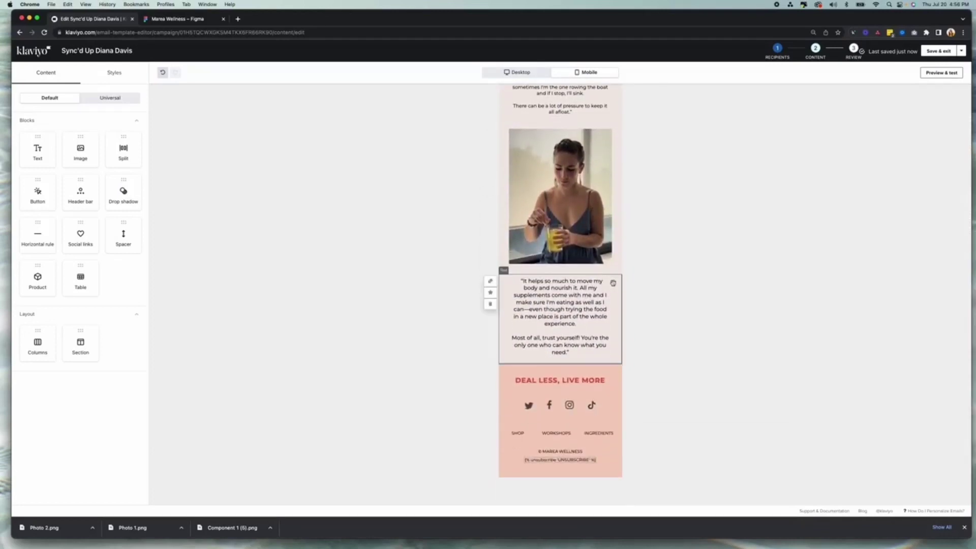
pyautogui.click(517, 72)
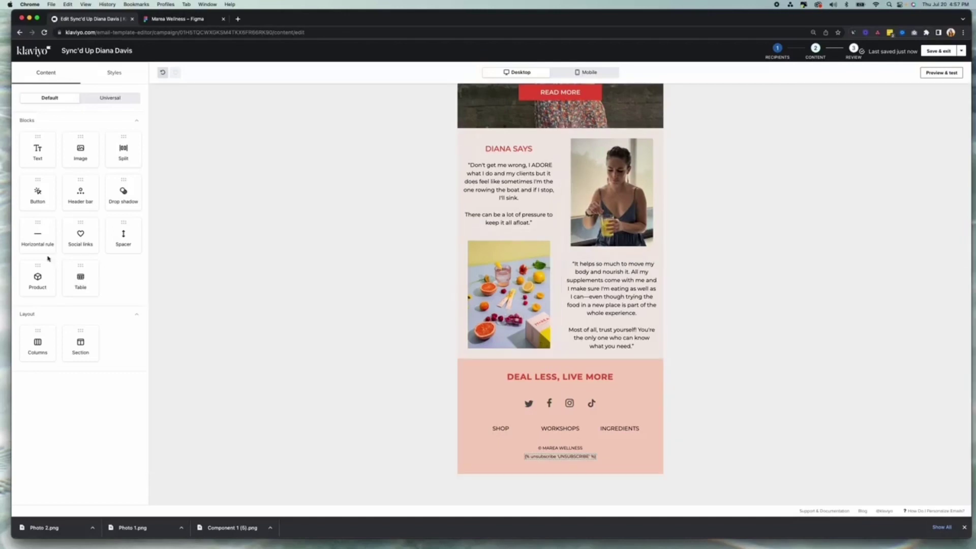
# Step: Add a table block below the Diana Says section with Photo 1 in its image cell
pyautogui.moveTo(81, 277); pyautogui.dragTo(576, 361)
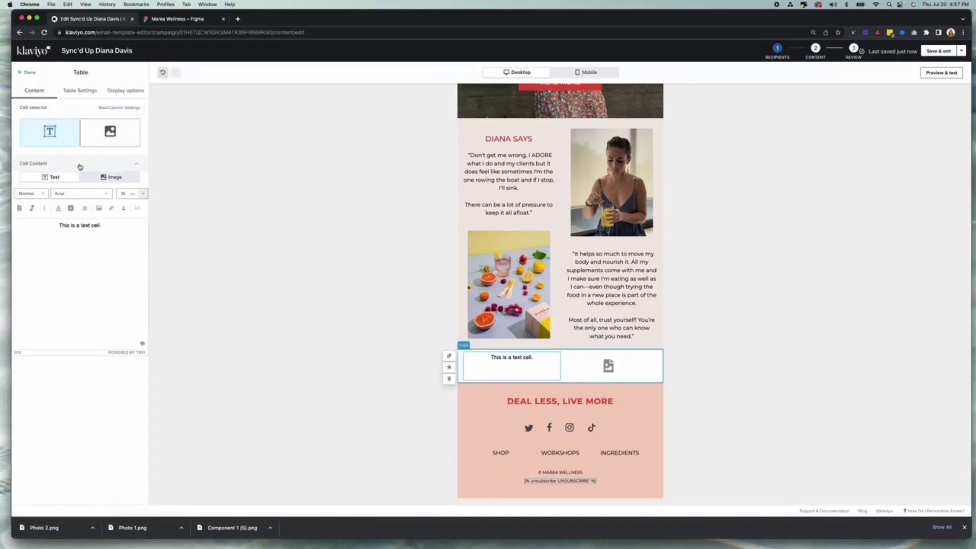
pyautogui.click(109, 131)
pyautogui.click(77, 272)
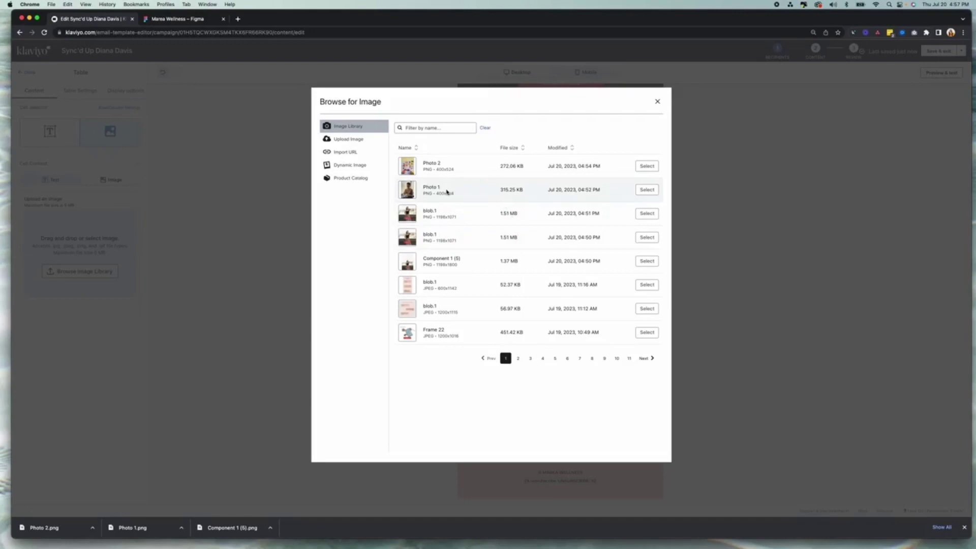
pyautogui.click(646, 190)
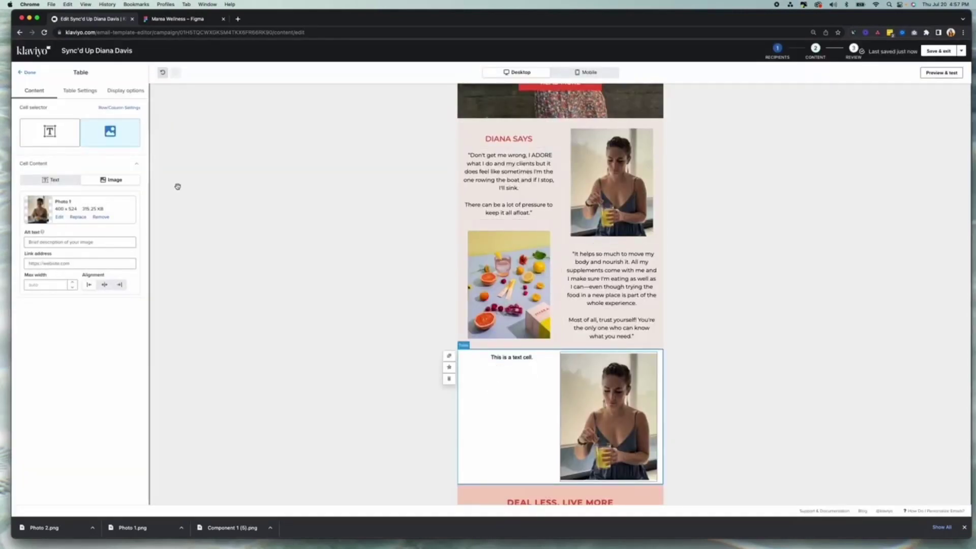
# Step: Copy the Diana quote into the table's text cell, replacing the placeholder text
pyautogui.click(33, 127)
pyautogui.click(471, 160)
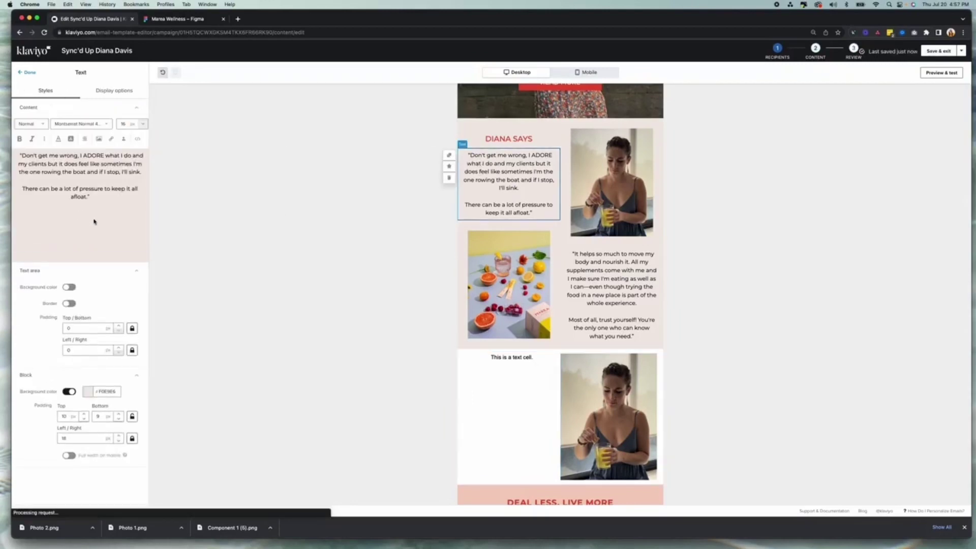
pyautogui.moveTo(78, 194); pyautogui.dragTo(1, 144)
pyautogui.press('super+c')
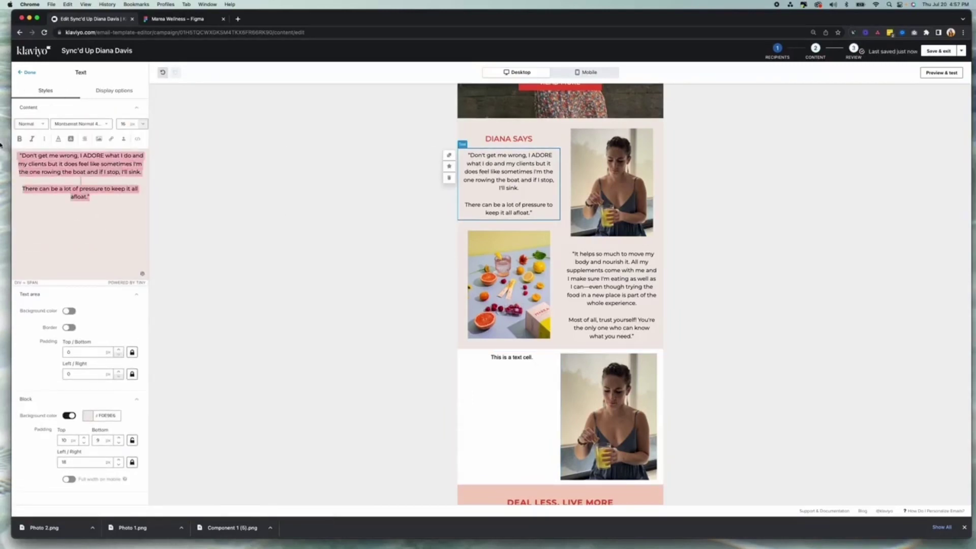
pyautogui.click(468, 383)
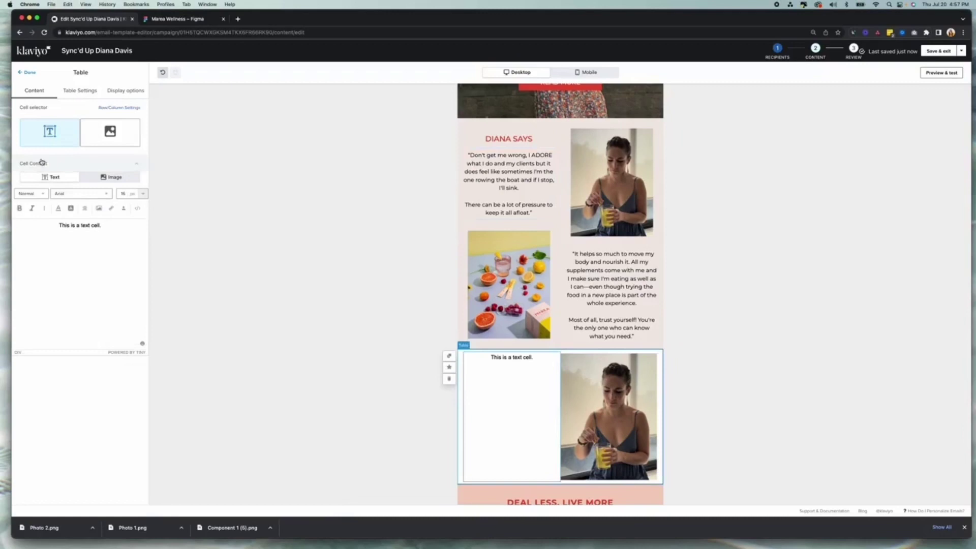
pyautogui.tripleClick(92, 227)
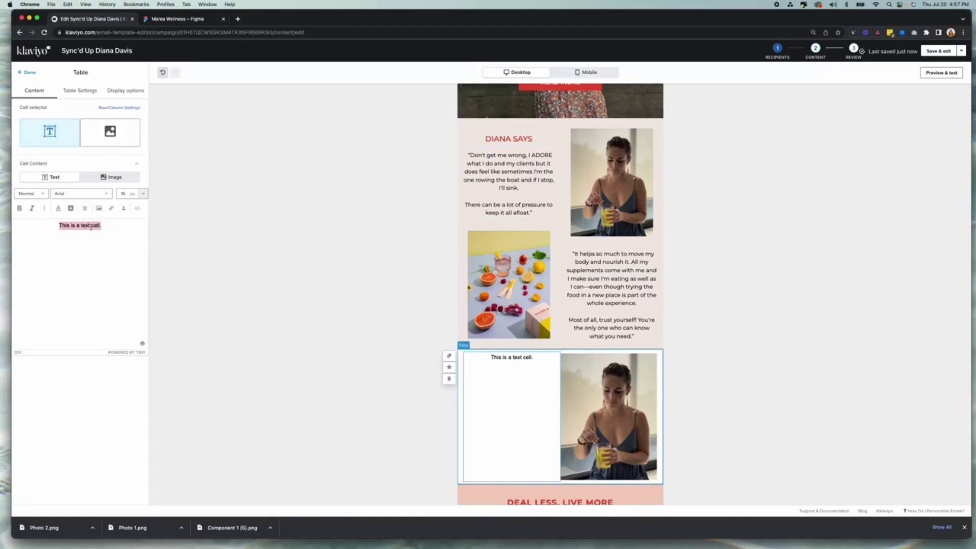
pyautogui.press('super+v')
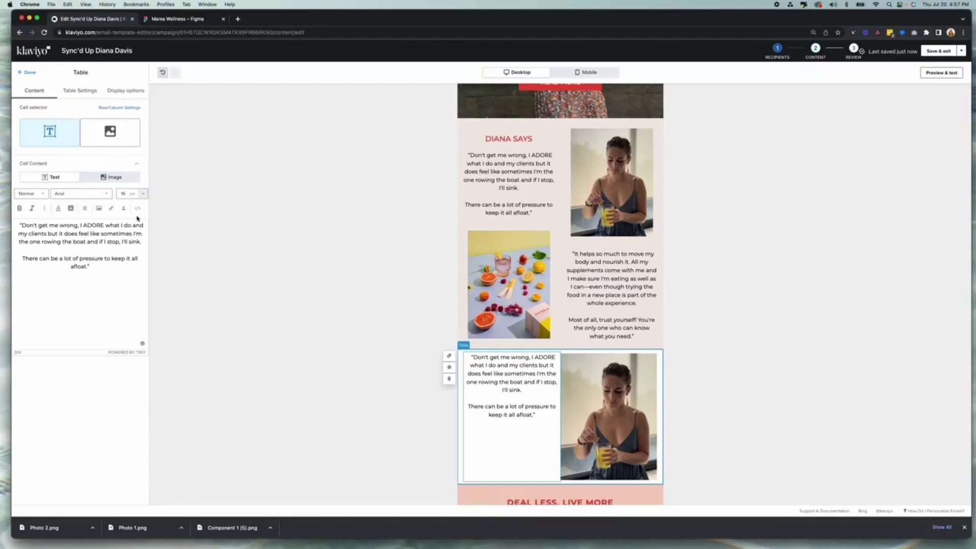
# Step: Center the table cells vertically, set its background to F0E9E6, and add a blank line above the quote
pyautogui.click(120, 107)
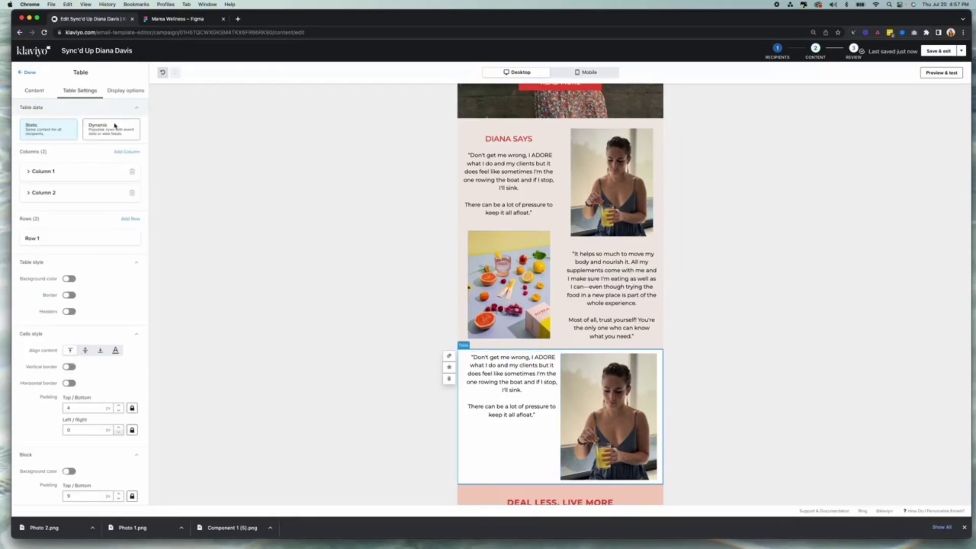
pyautogui.scroll(-2, 113, 283)
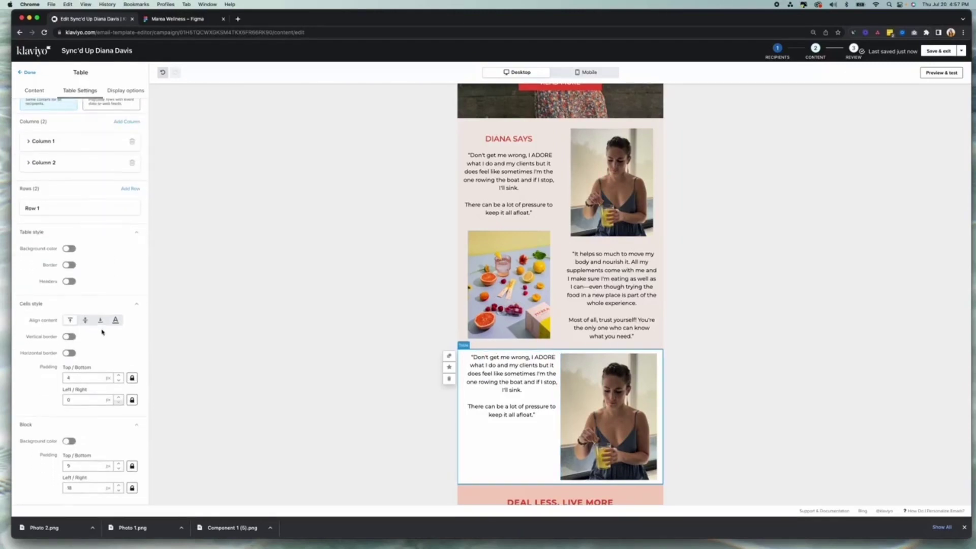
pyautogui.click(85, 320)
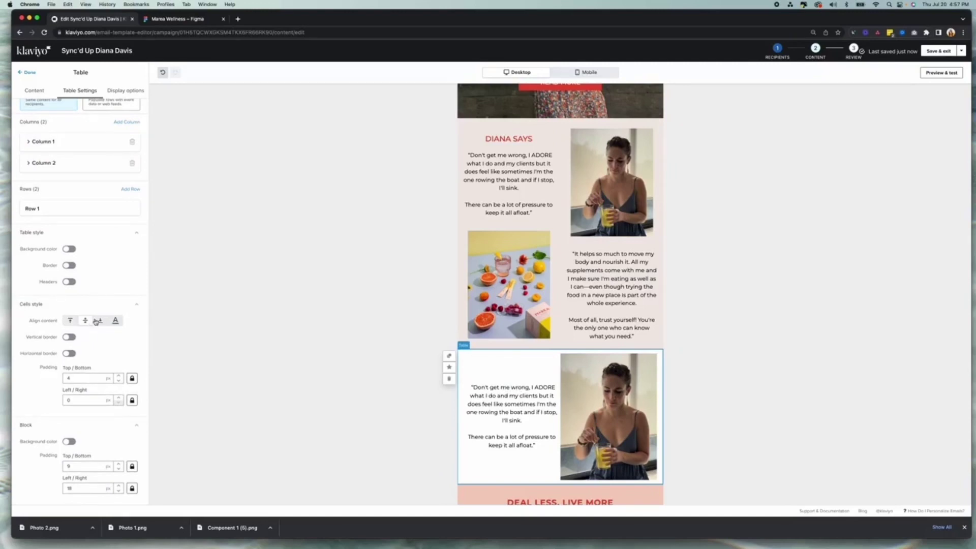
pyautogui.click(68, 442)
pyautogui.click(88, 442)
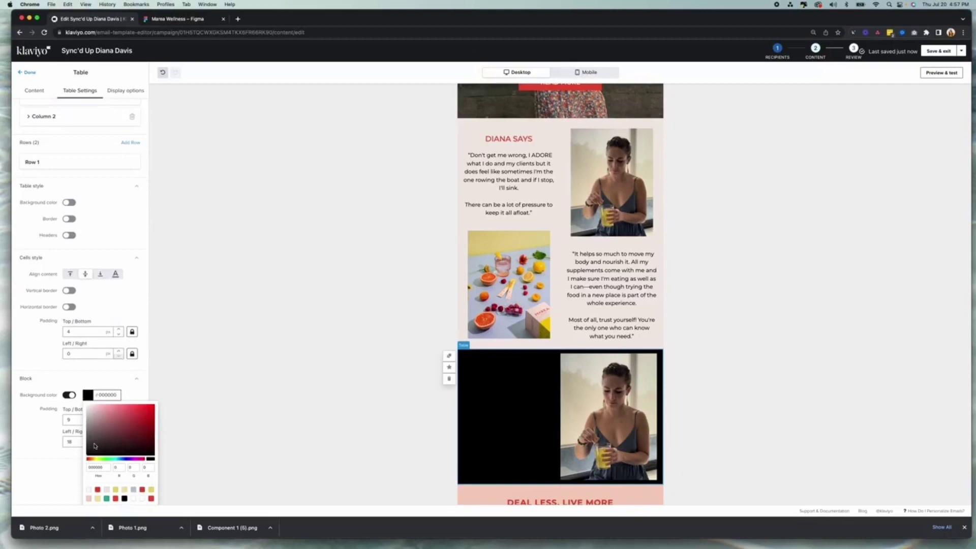
pyautogui.click(107, 490)
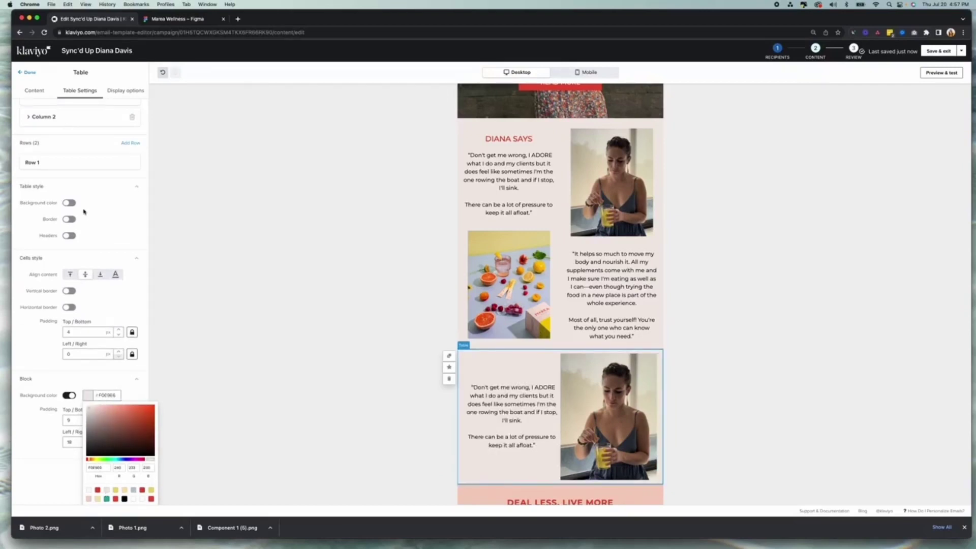
pyautogui.scroll(3, 89, 216)
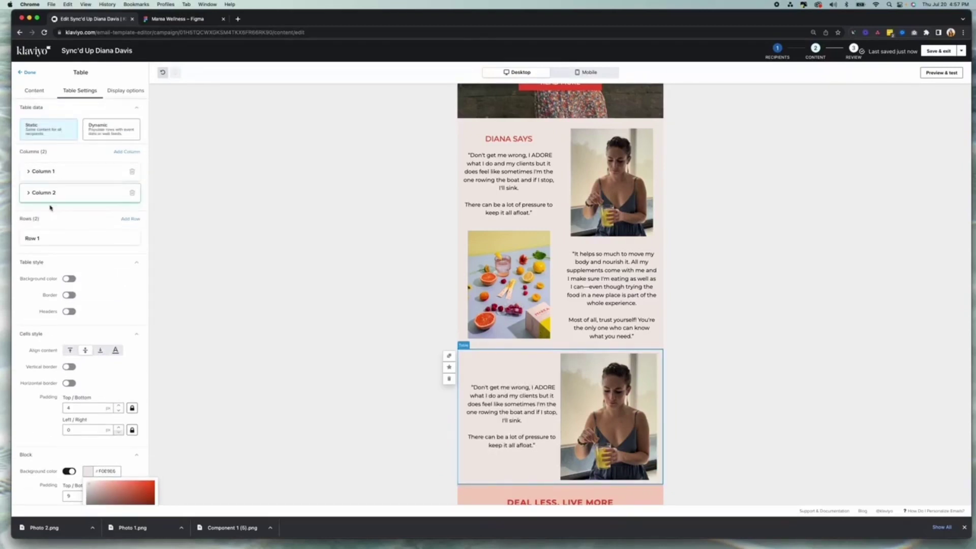
pyautogui.click(32, 238)
pyautogui.press('Return')
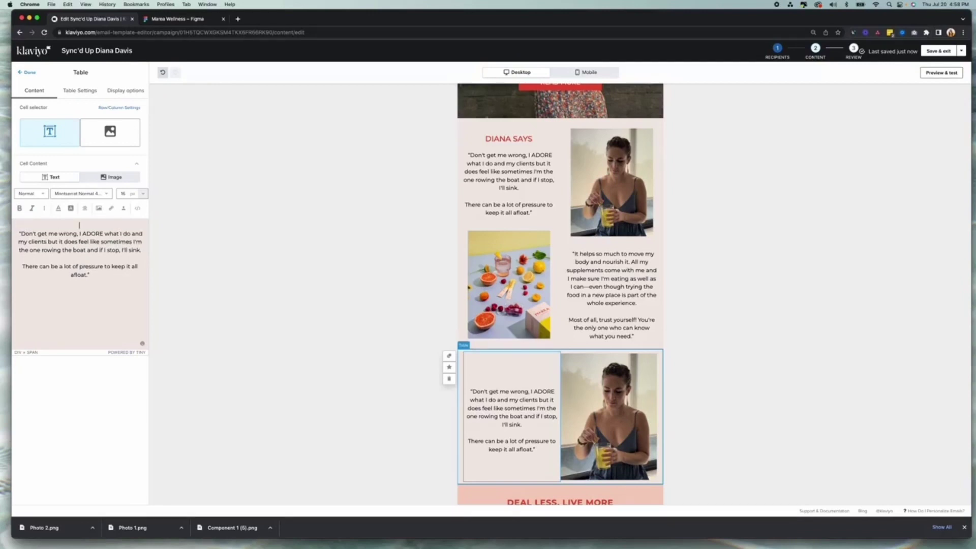
# Step: Copy the red DIANA SAYS heading and paste it above the quote in the table's text cell
pyautogui.click(509, 138)
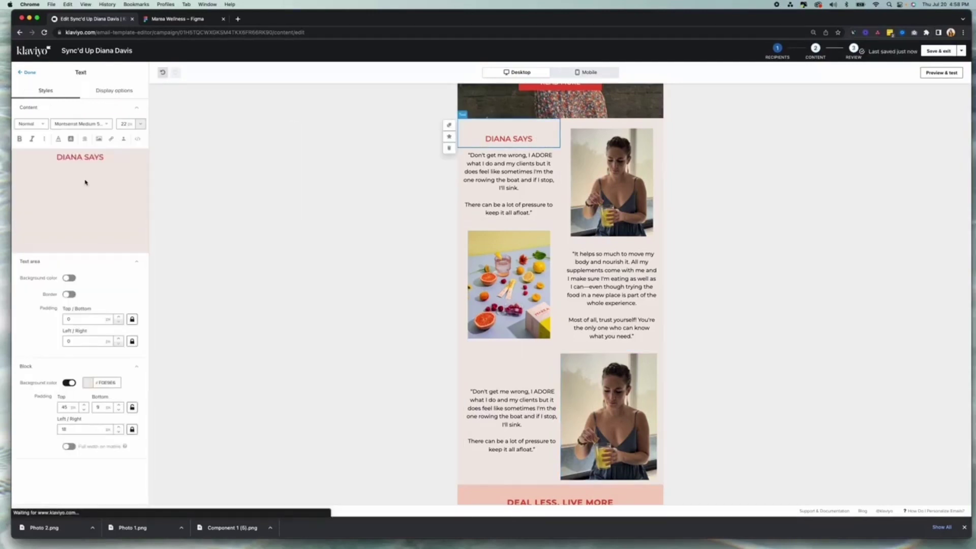
pyautogui.tripleClick(86, 158)
pyautogui.press('super+c')
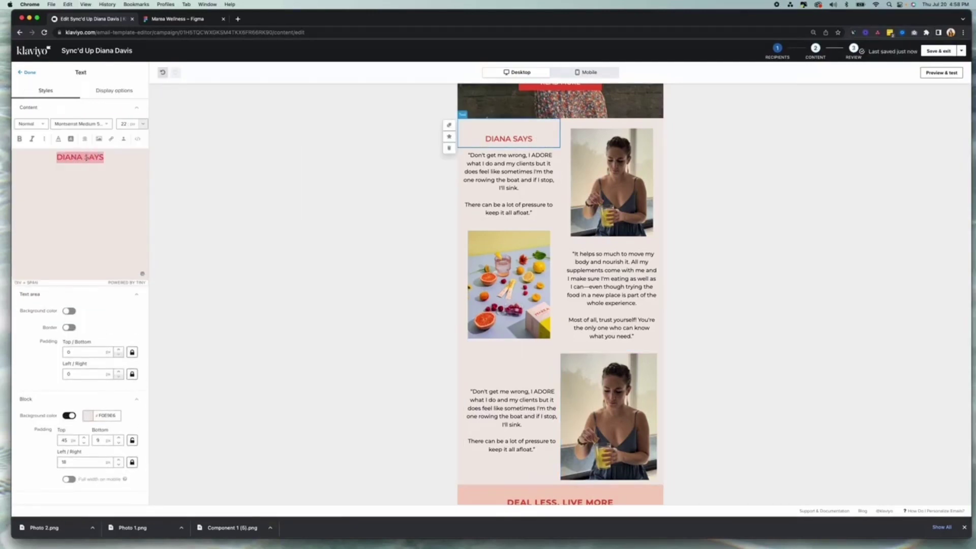
pyautogui.click(478, 409)
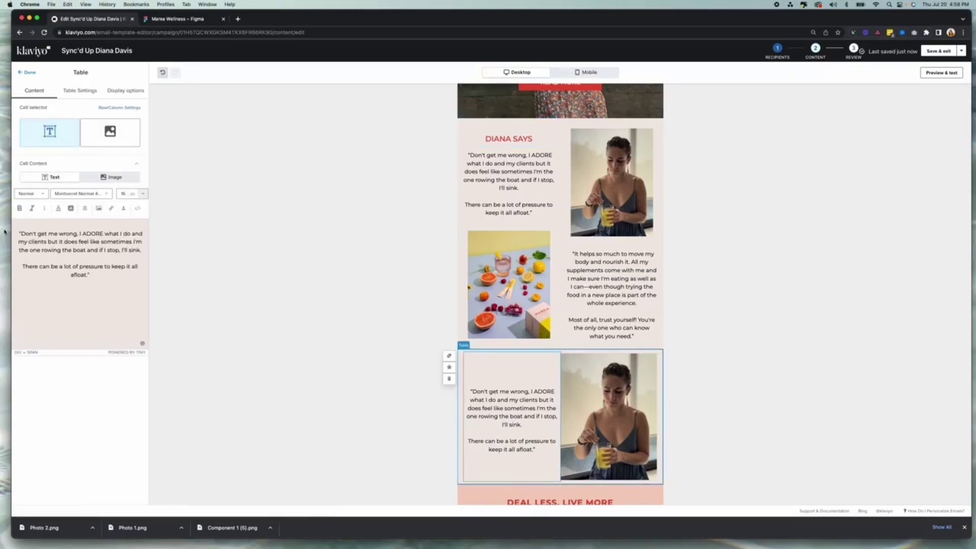
pyautogui.press('Return')
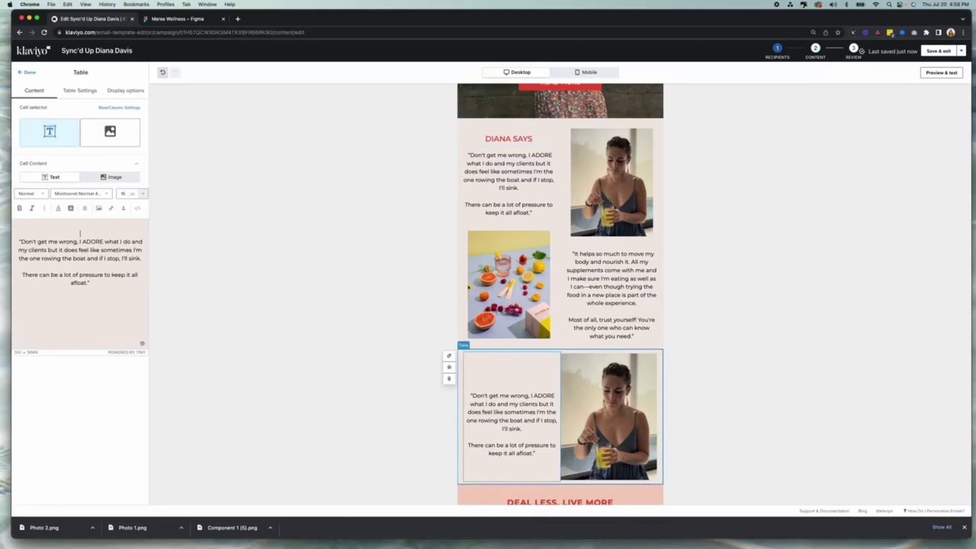
pyautogui.press('super+v')
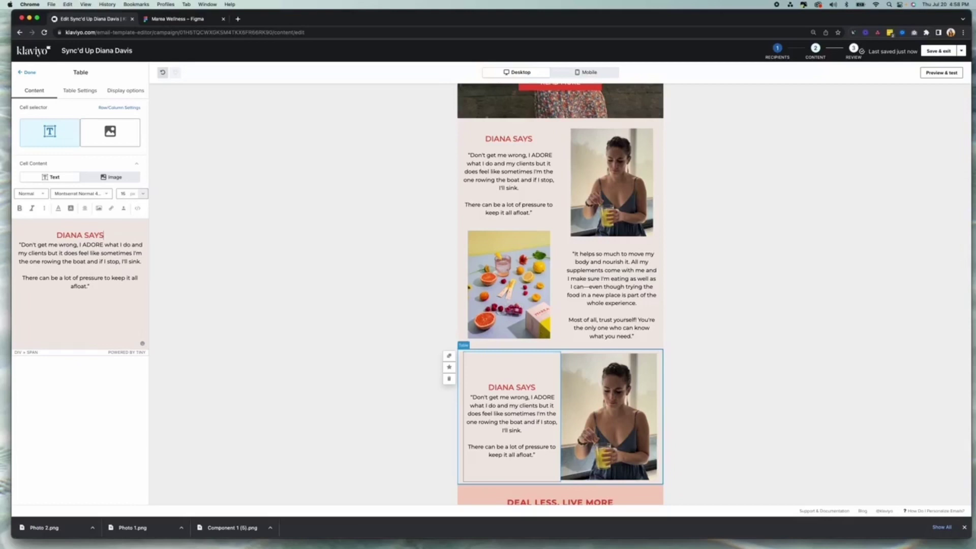
pyautogui.press('Return')
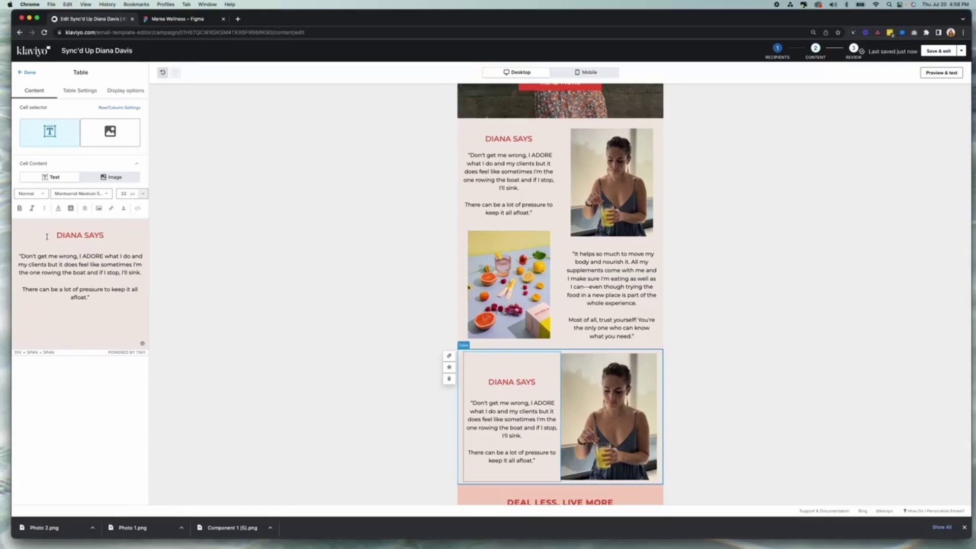
pyautogui.press('BackSpace')
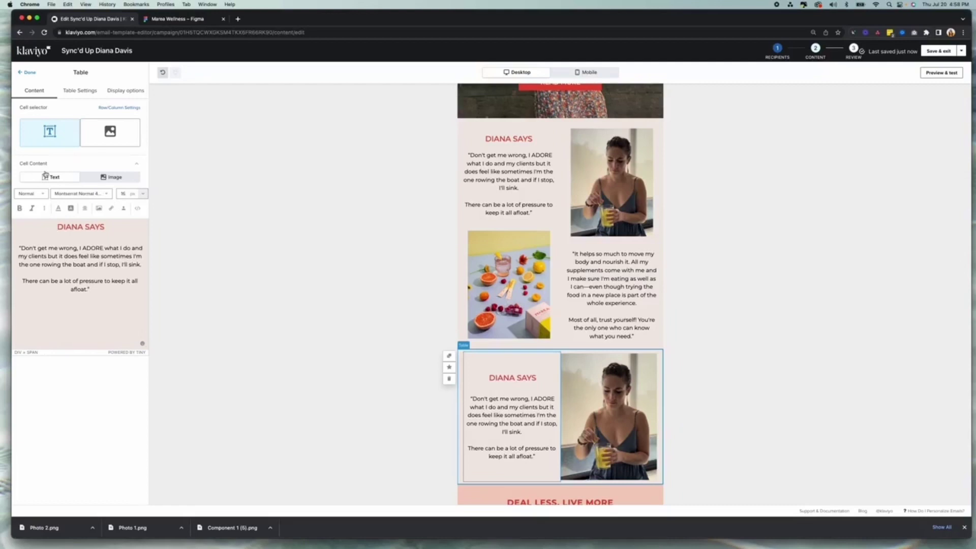
pyautogui.click(31, 75)
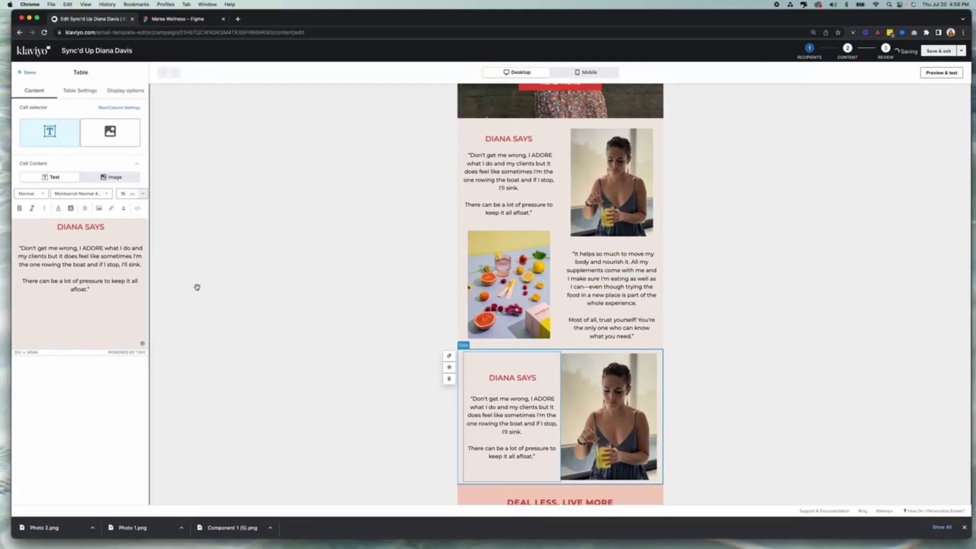
pyautogui.click(579, 394)
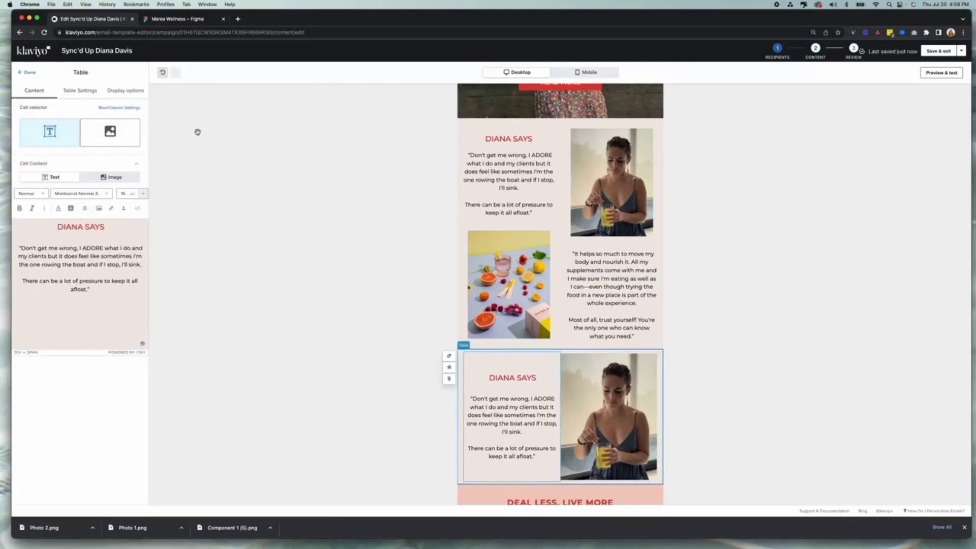
pyautogui.click(597, 72)
pyautogui.scroll(-1, 643, 405)
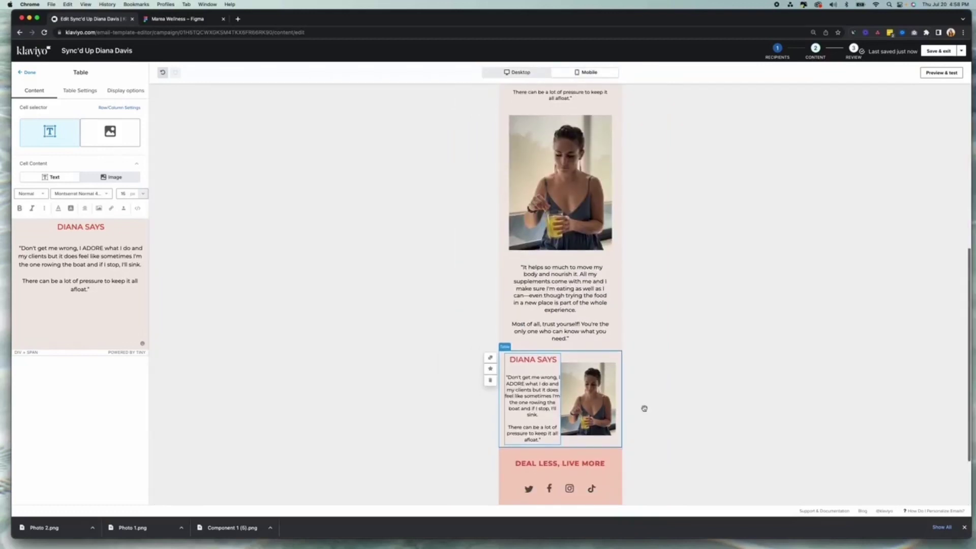
pyautogui.click(660, 434)
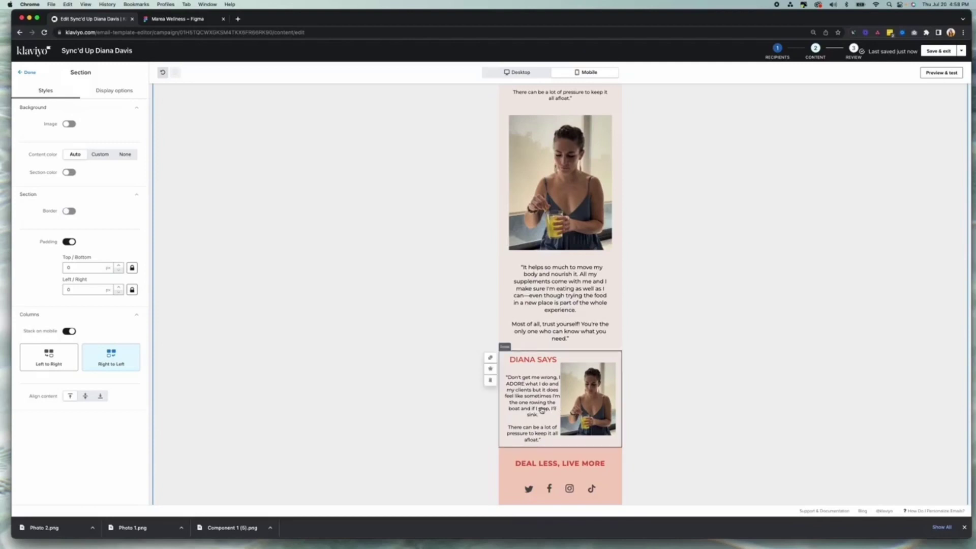
pyautogui.scroll(8, 584, 399)
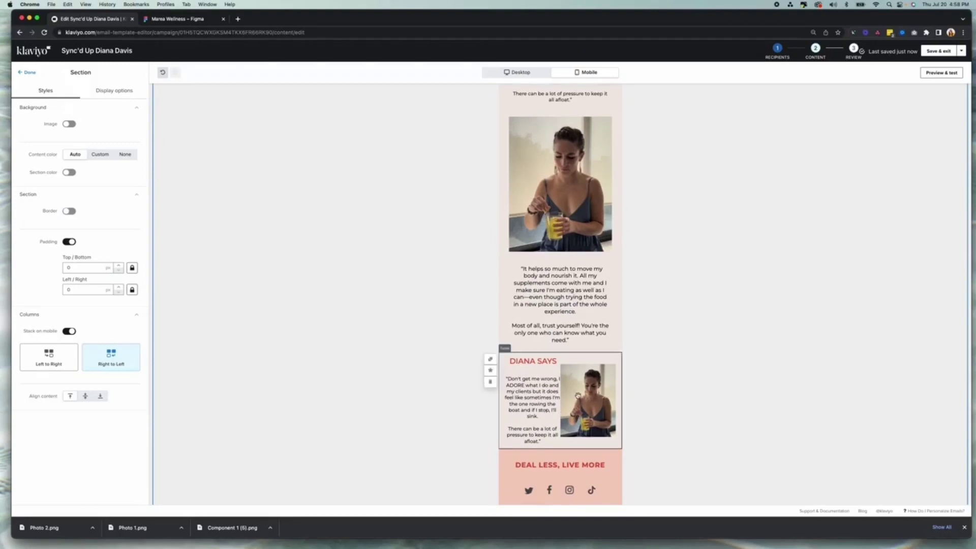
pyautogui.scroll(-3, 578, 395)
pyautogui.scroll(-5, 578, 395)
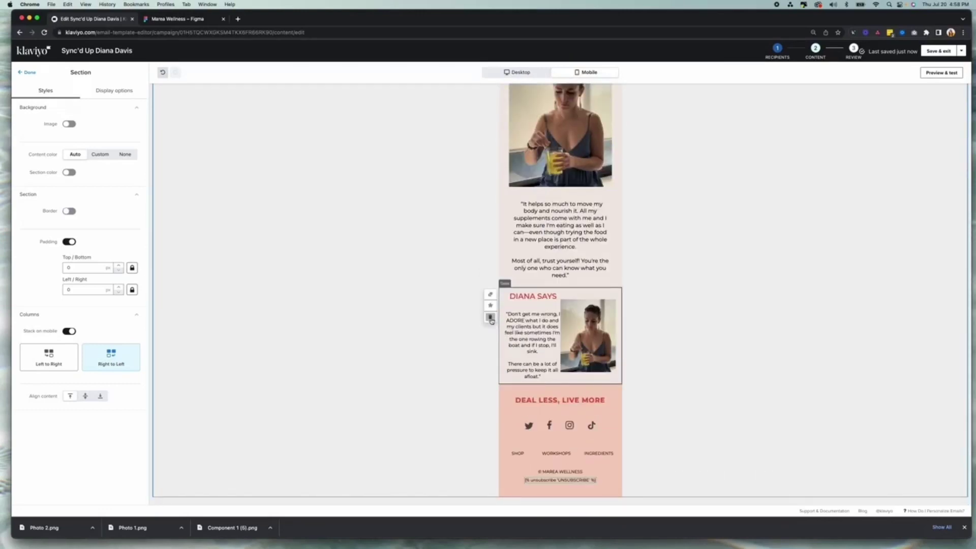
pyautogui.press('Delete')
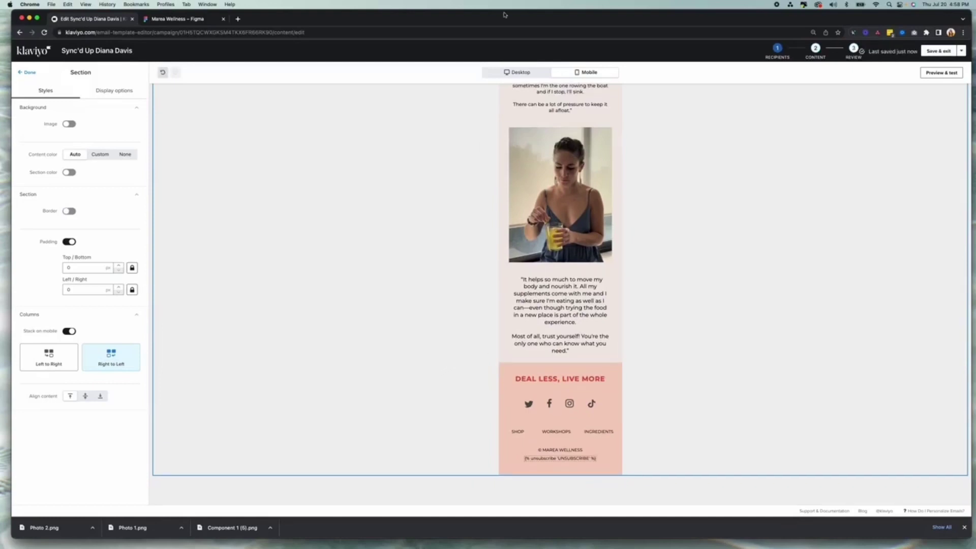
pyautogui.click(514, 73)
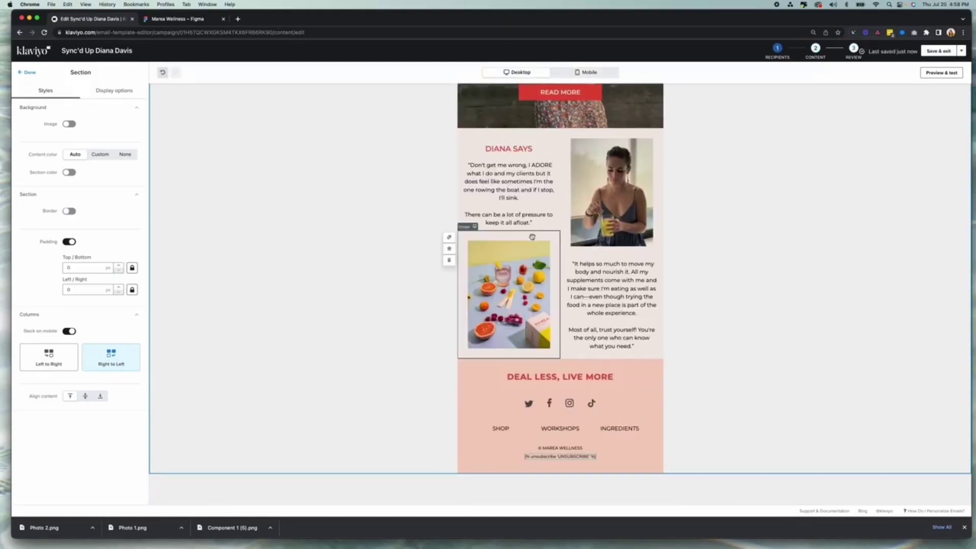
pyautogui.click(27, 74)
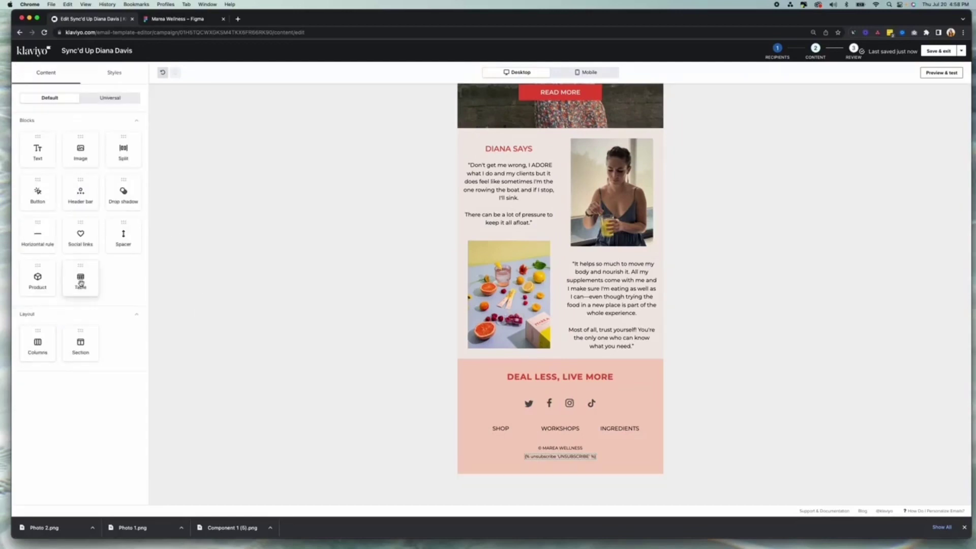
pyautogui.moveTo(80, 283)
pyautogui.mouseDown()
pyautogui.moveTo(488, 348)
pyautogui.moveTo(71, 275)
pyautogui.moveTo(75, 286)
pyautogui.mouseUp()
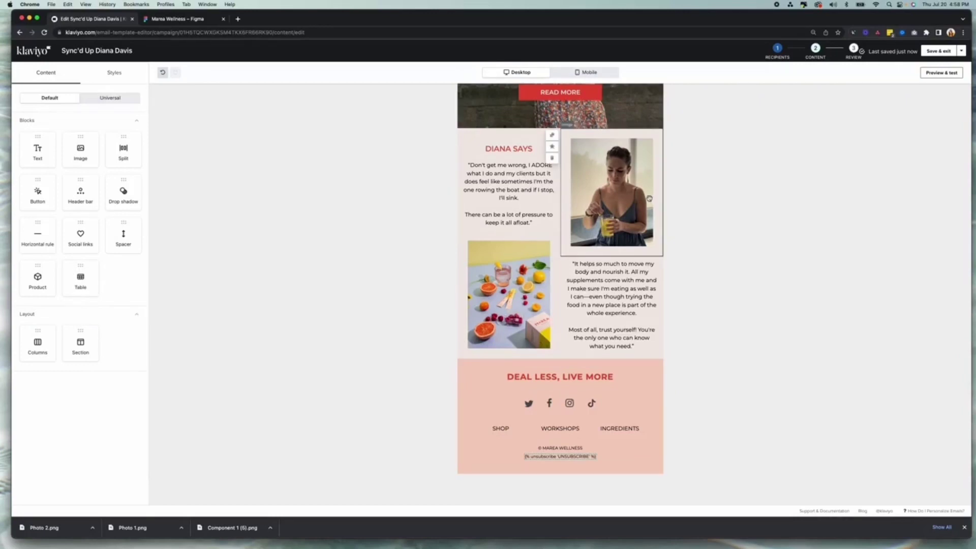
# Step: Export the Homestead Studio (1) 1 image from the Marea Wellness Figma design, then return to Klaviyo
pyautogui.click(185, 22)
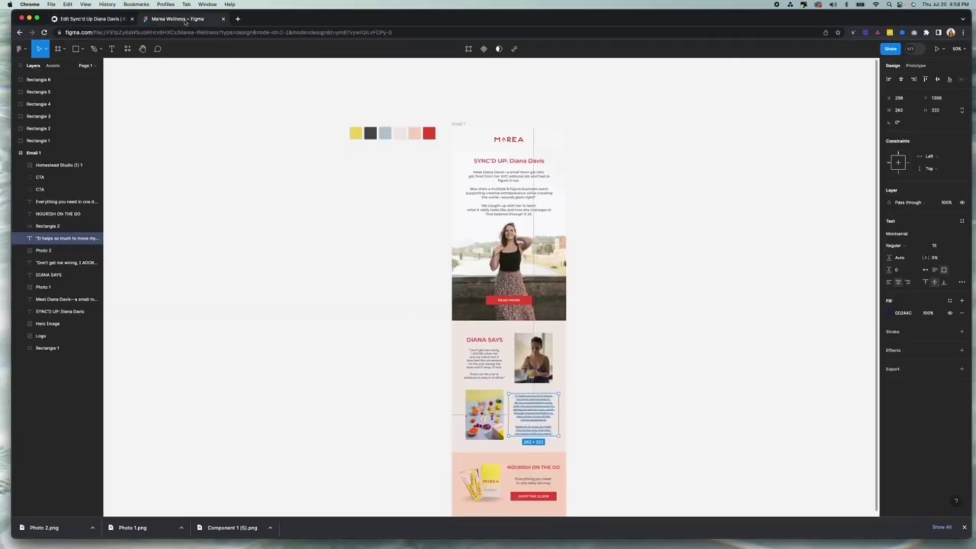
pyautogui.scroll(-5, 389, 319)
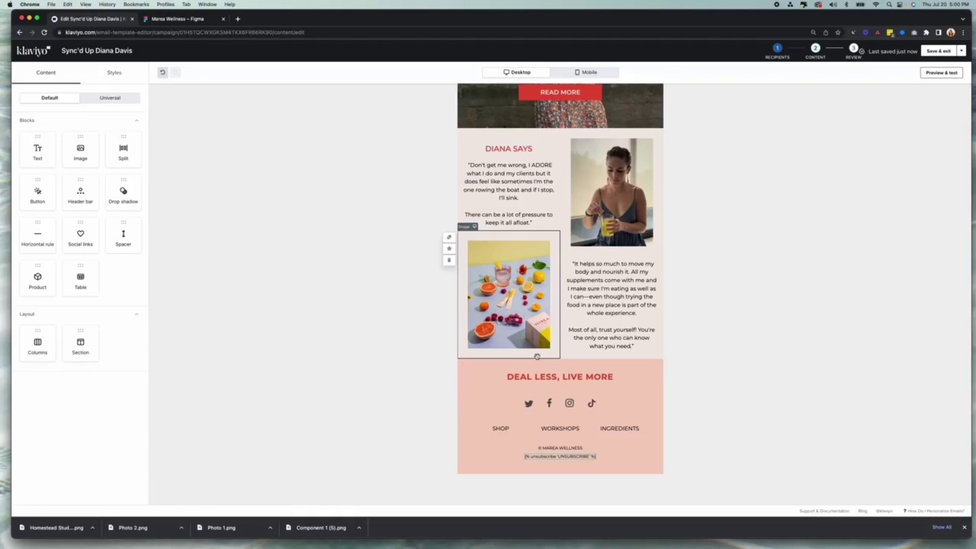
pyautogui.moveTo(447, 246)
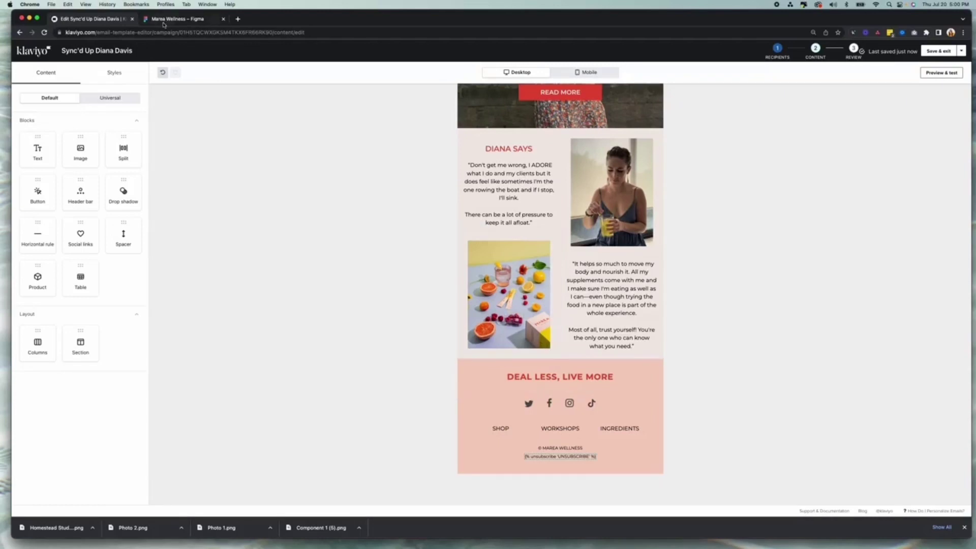
pyautogui.click(209, 19)
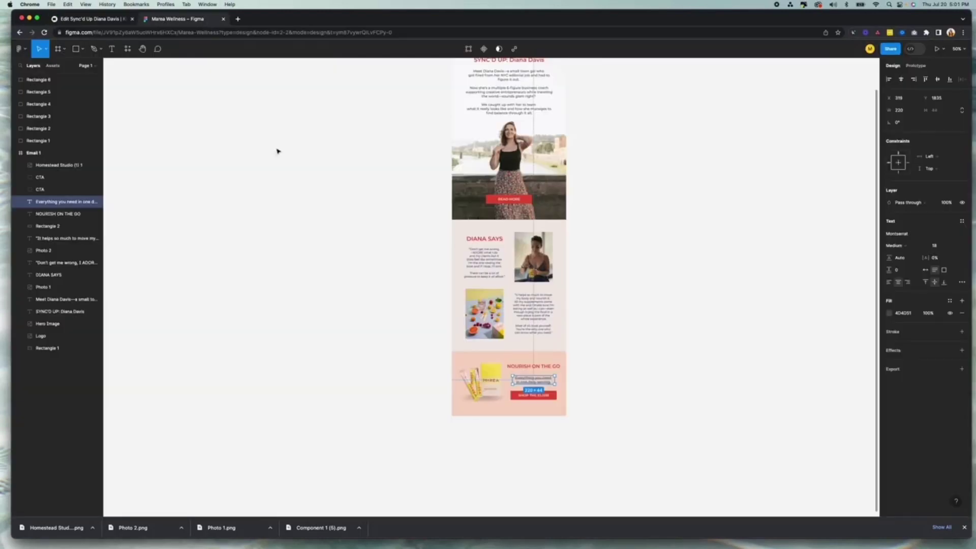
pyautogui.click(601, 417)
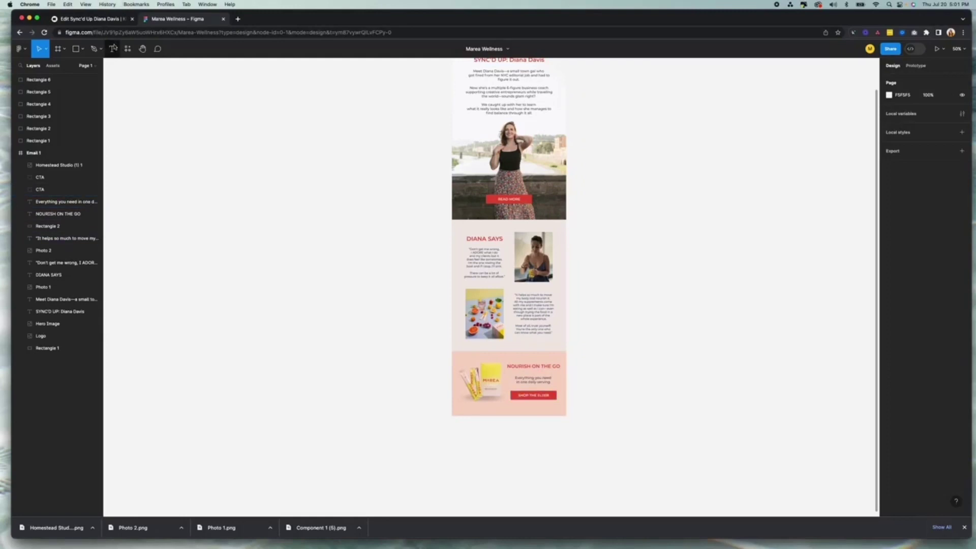
pyautogui.click(94, 21)
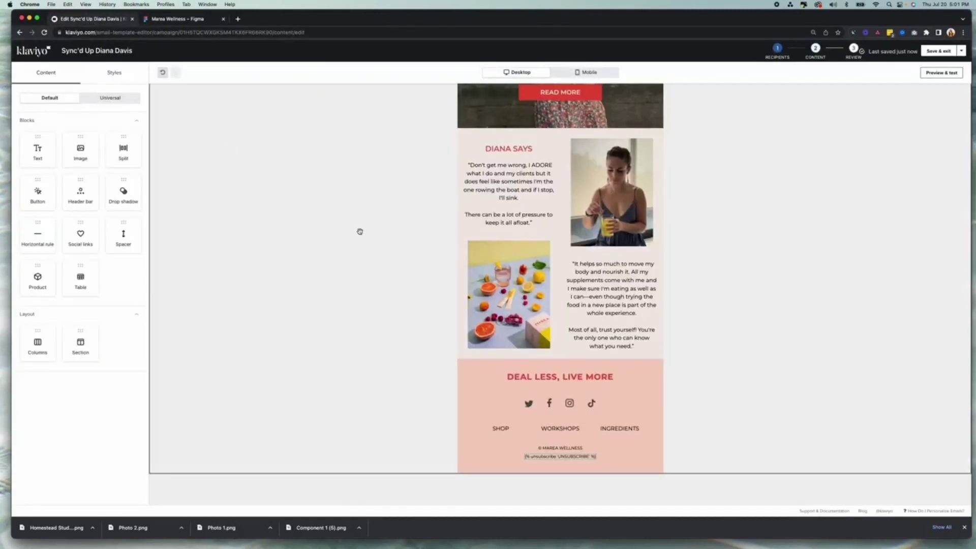
pyautogui.scroll(6, 359, 232)
# Step: Add an image block showing Homestead Studio (1) 1 on an F6D5C5 background below Diana Says
pyautogui.scroll(-5, 359, 232)
pyautogui.scroll(-2, 359, 232)
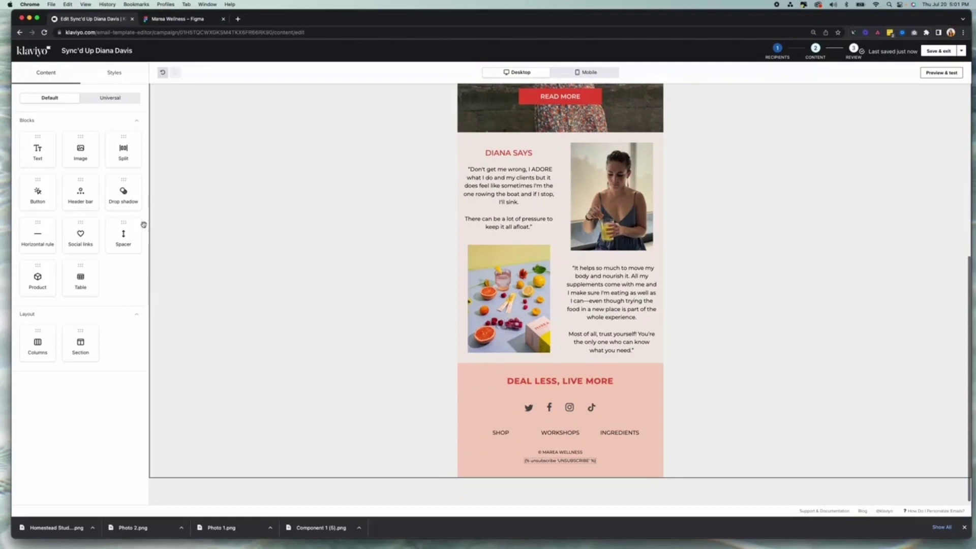
pyautogui.moveTo(80, 152); pyautogui.dragTo(509, 358)
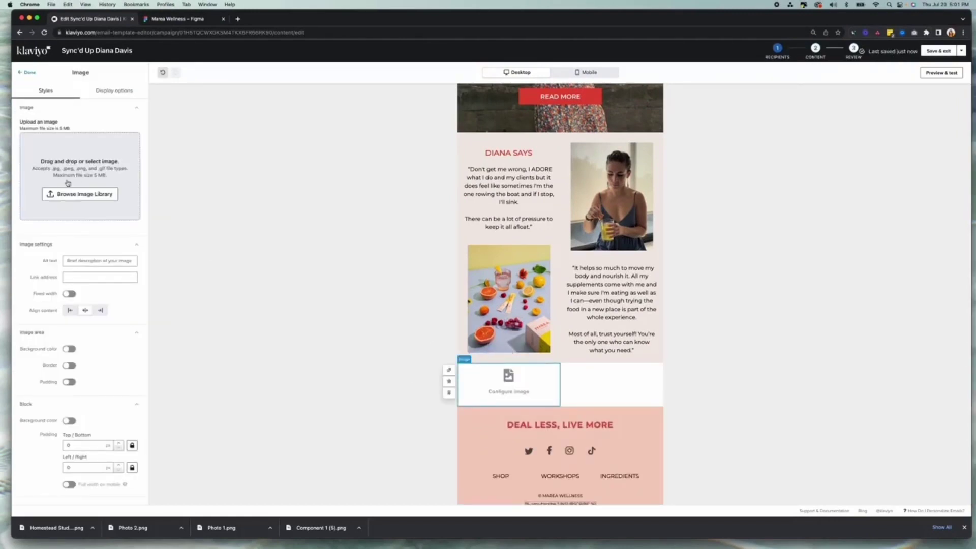
pyautogui.click(79, 194)
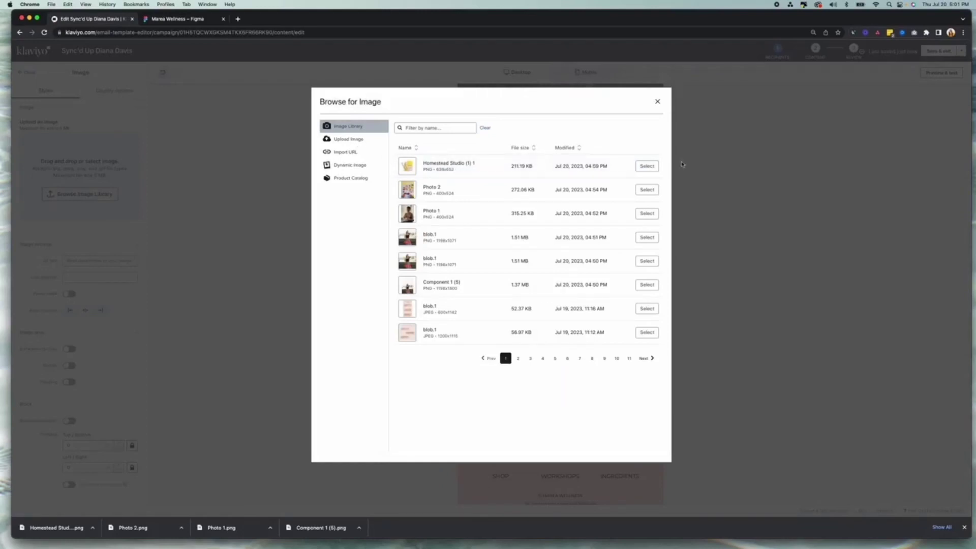
pyautogui.click(646, 166)
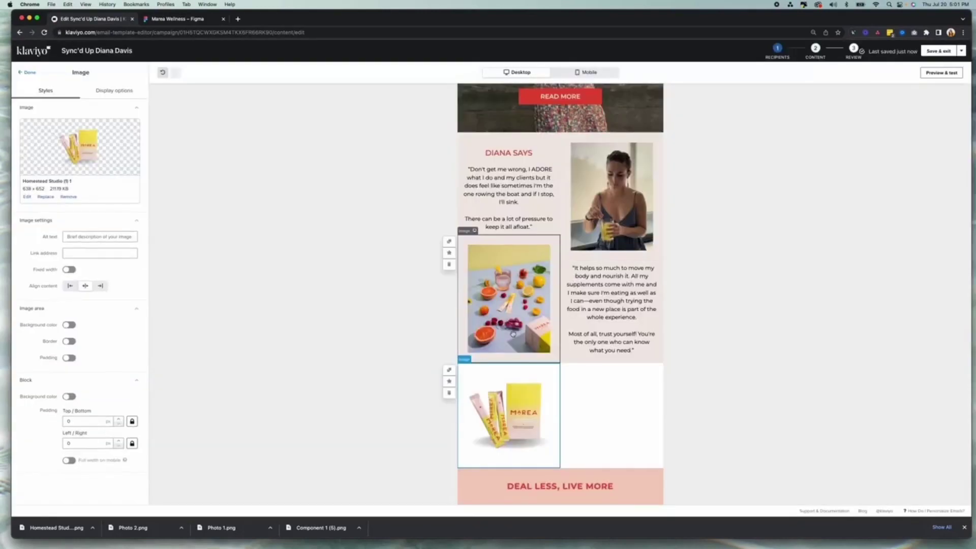
pyautogui.click(69, 397)
pyautogui.click(88, 397)
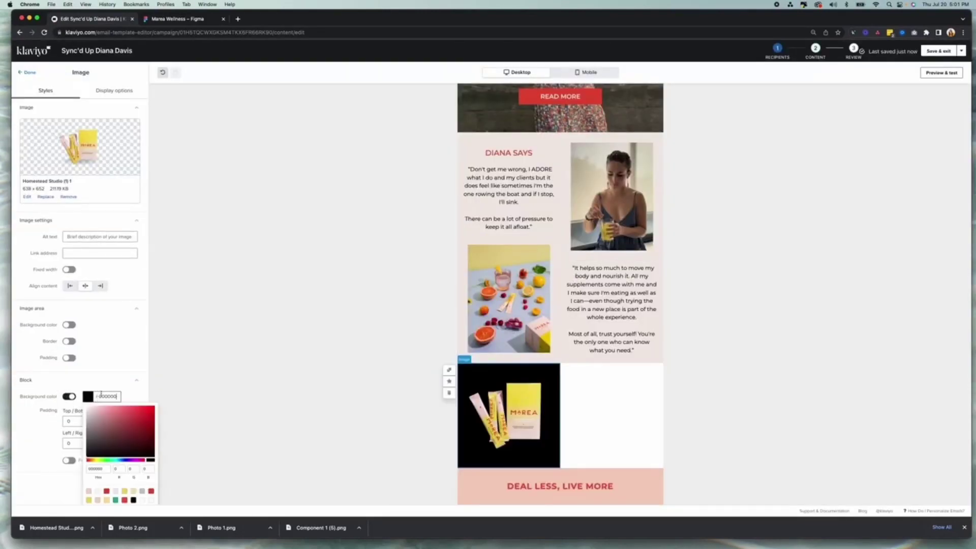
pyautogui.click(89, 490)
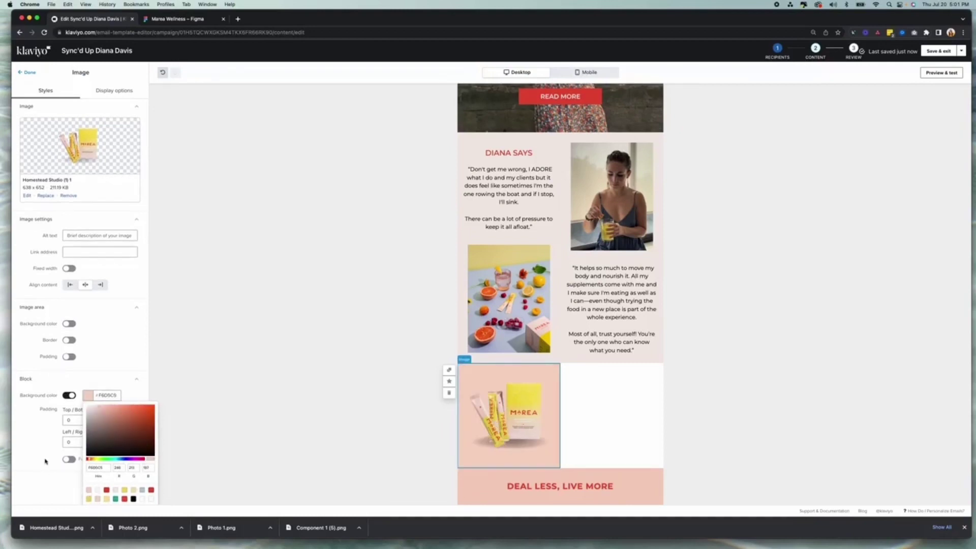
pyautogui.click(32, 72)
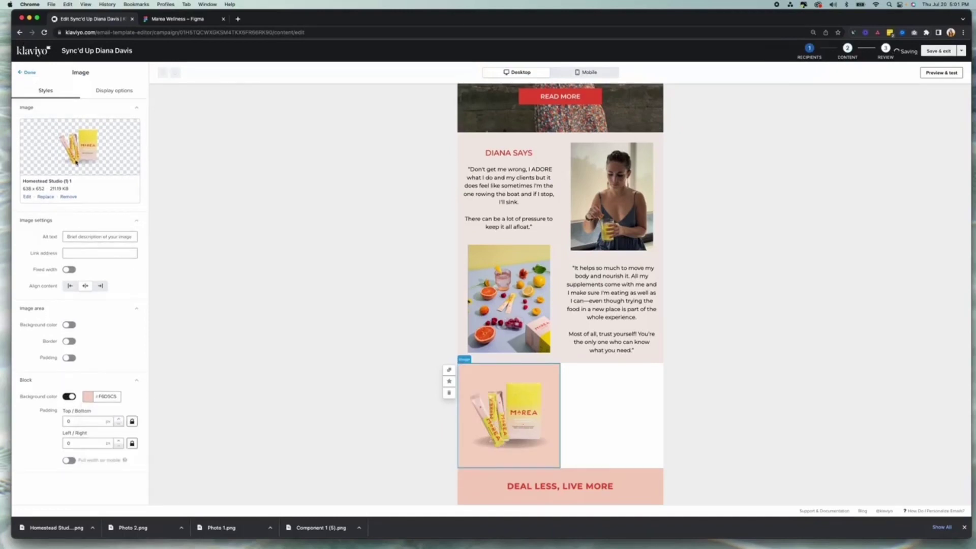
pyautogui.click(32, 73)
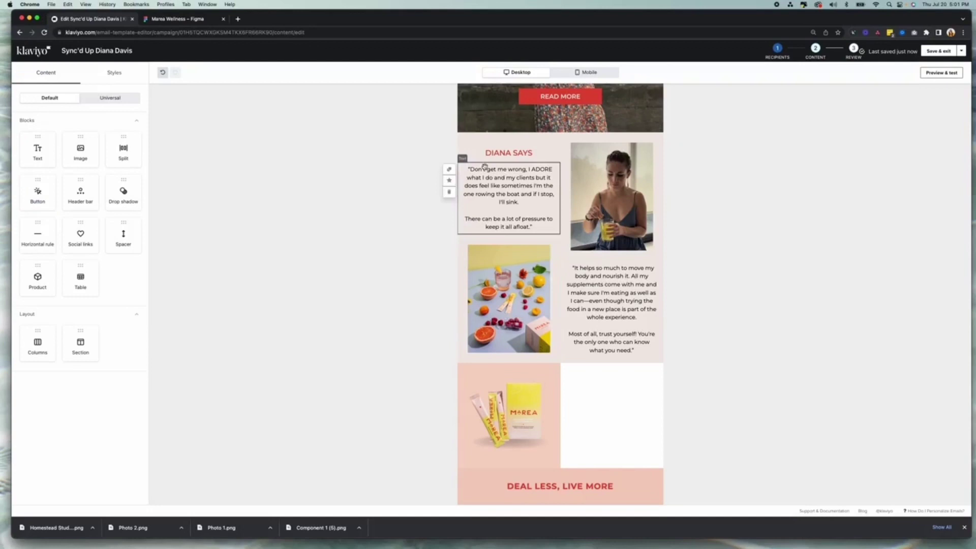
# Step: Place a DIANA SAYS heading copy beside the product image with a duplicated quote beneath it
pyautogui.moveTo(492, 149); pyautogui.dragTo(610, 360)
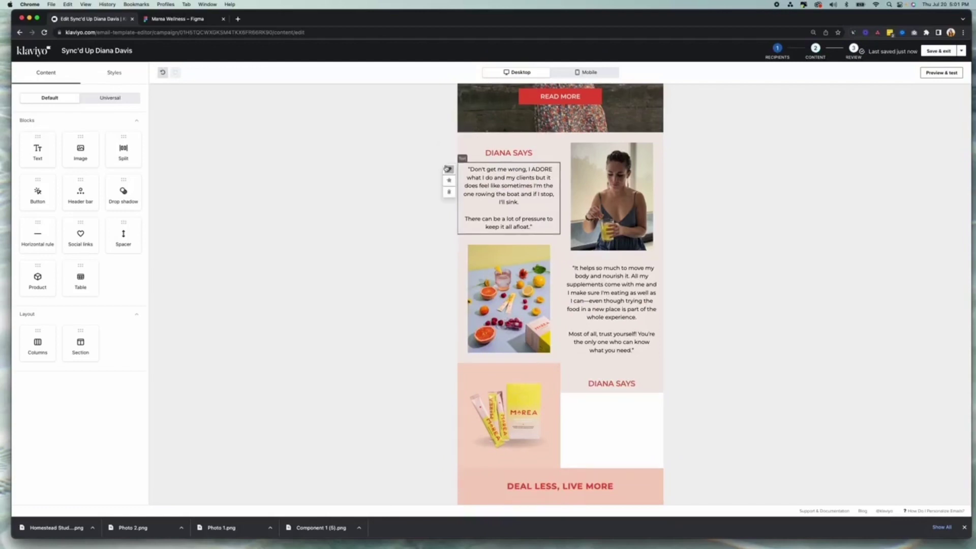
pyautogui.click(469, 172)
pyautogui.click(449, 170)
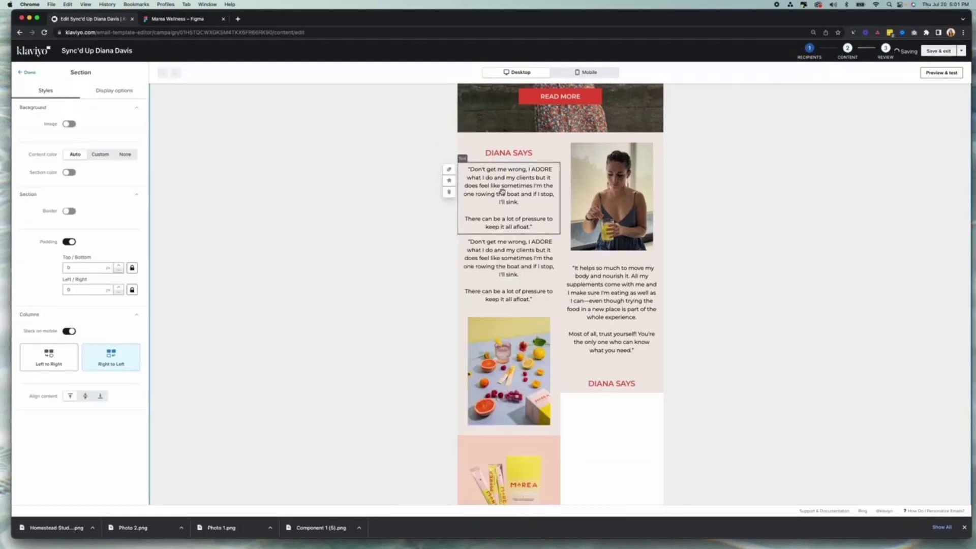
pyautogui.moveTo(514, 203); pyautogui.dragTo(593, 384)
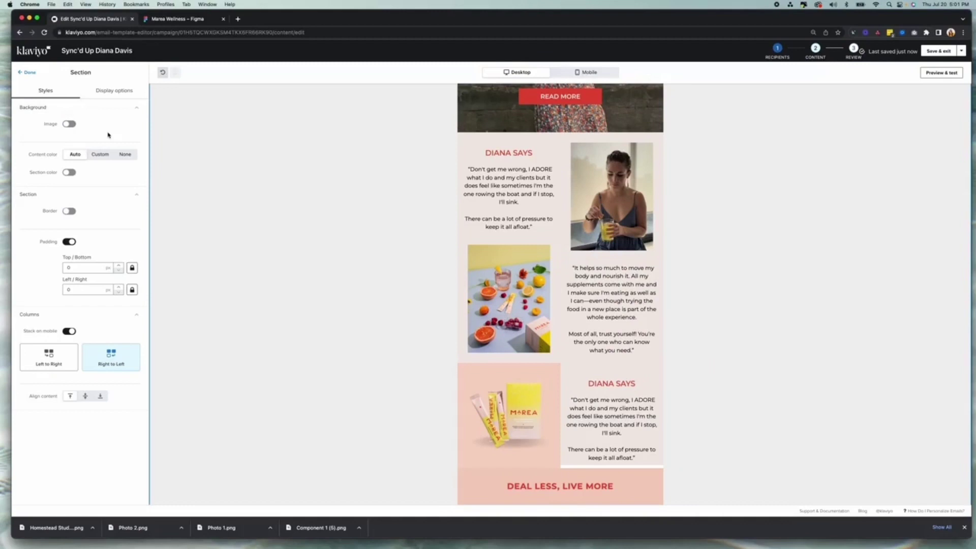
# Step: Add a button under the copied quote and give the heading and quote blocks F6D5C5 backgrounds
pyautogui.click(32, 73)
pyautogui.moveTo(37, 192); pyautogui.dragTo(610, 457)
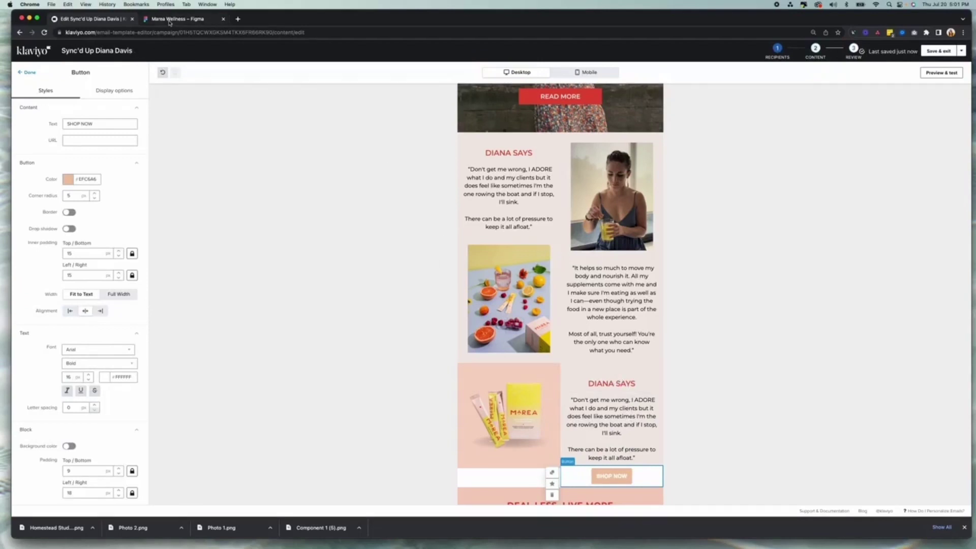
pyautogui.click(631, 372)
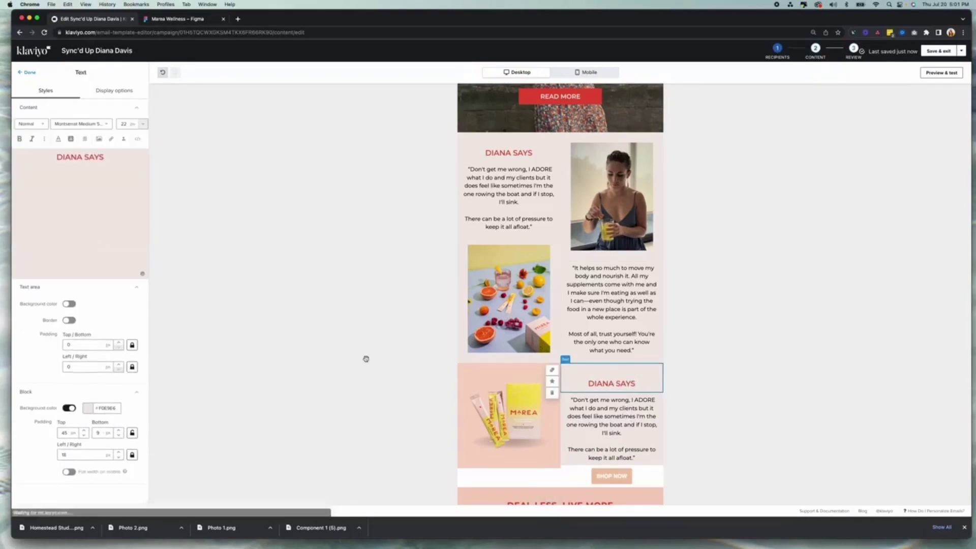
pyautogui.click(96, 417)
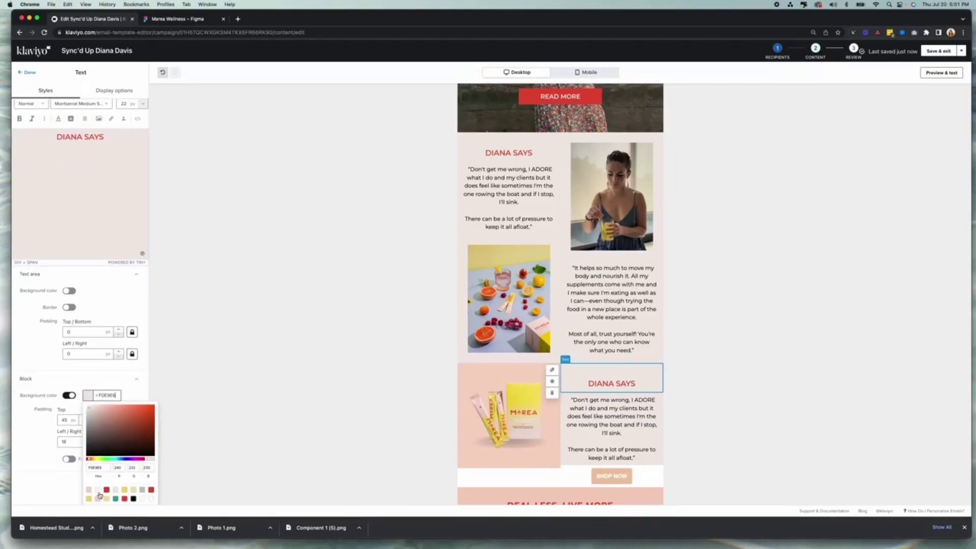
pyautogui.click(94, 489)
pyautogui.write('F6D5C5')
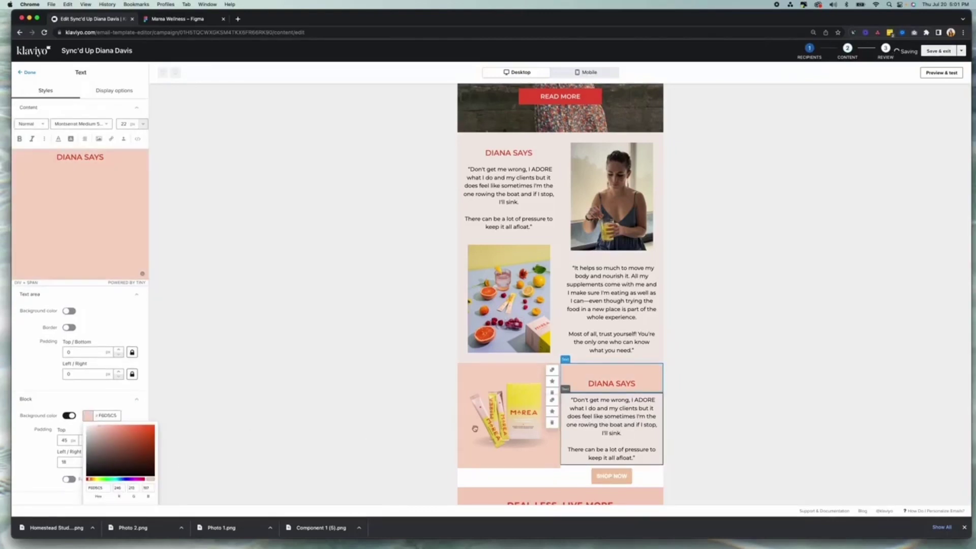
pyautogui.click(611, 418)
pyautogui.click(85, 415)
pyautogui.scroll(-1, 118, 474)
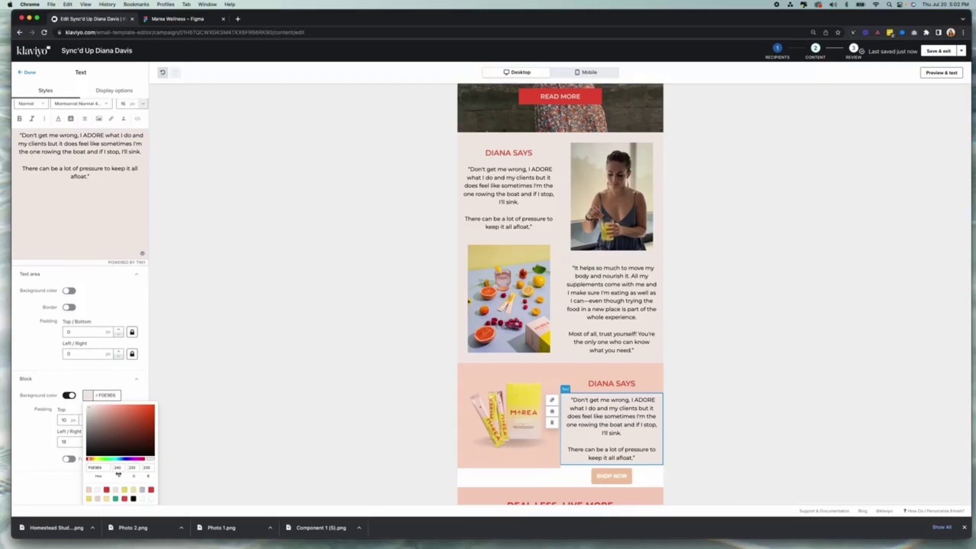
pyautogui.click(89, 490)
pyautogui.click(611, 476)
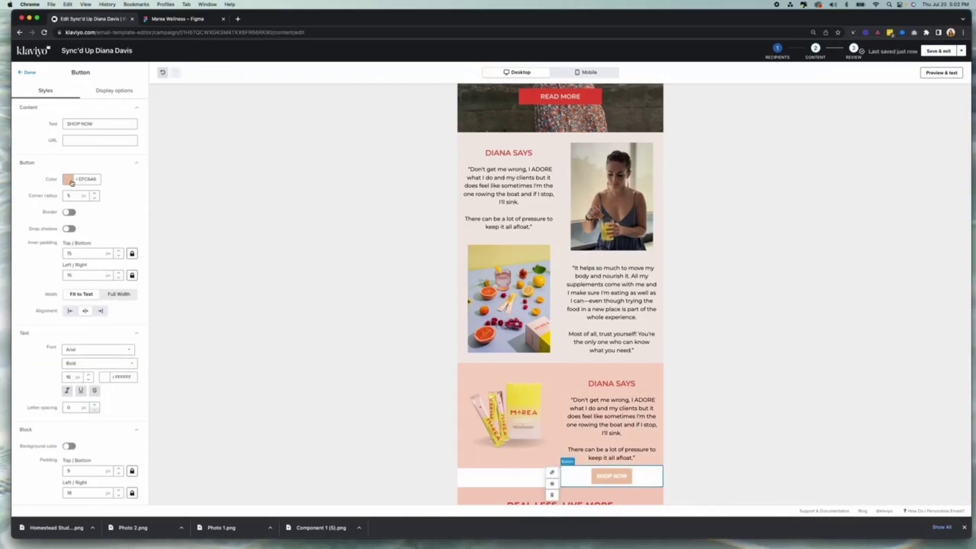
# Step: Color the button red E24D36 and check its label wording against the Figma design
pyautogui.click(72, 182)
pyautogui.click(86, 274)
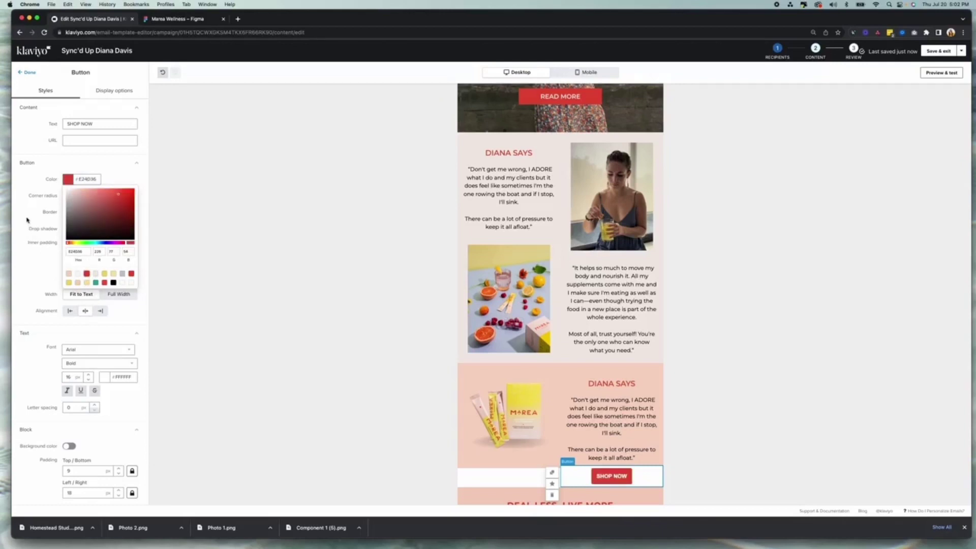
pyautogui.click(27, 220)
pyautogui.click(107, 125)
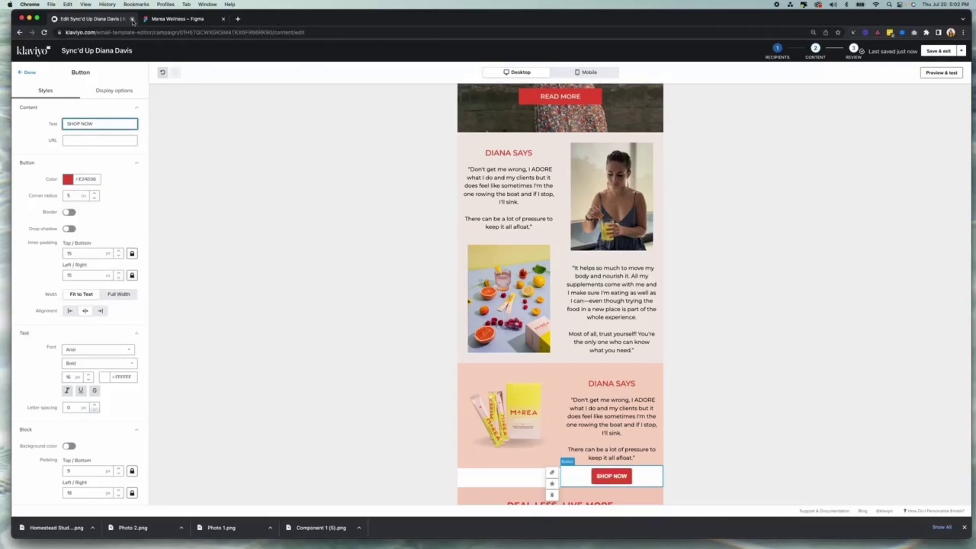
pyautogui.click(157, 19)
pyautogui.click(109, 21)
pyautogui.moveTo(91, 124); pyautogui.dragTo(82, 125)
# Step: Set the button's corner radius to 0 and its font to Montserrat Normal 400
pyautogui.click(94, 198)
pyautogui.click(94, 198)
pyautogui.click(94, 199)
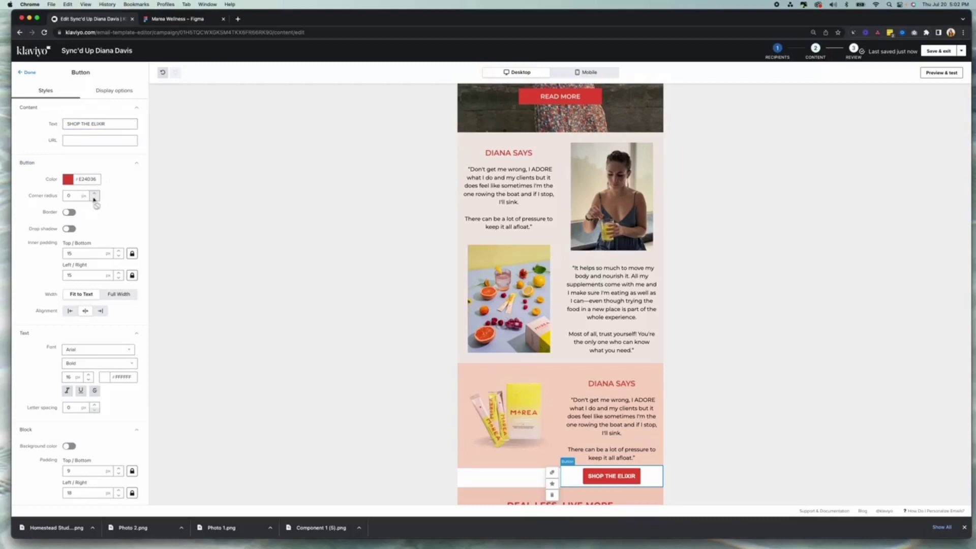
pyautogui.click(129, 351)
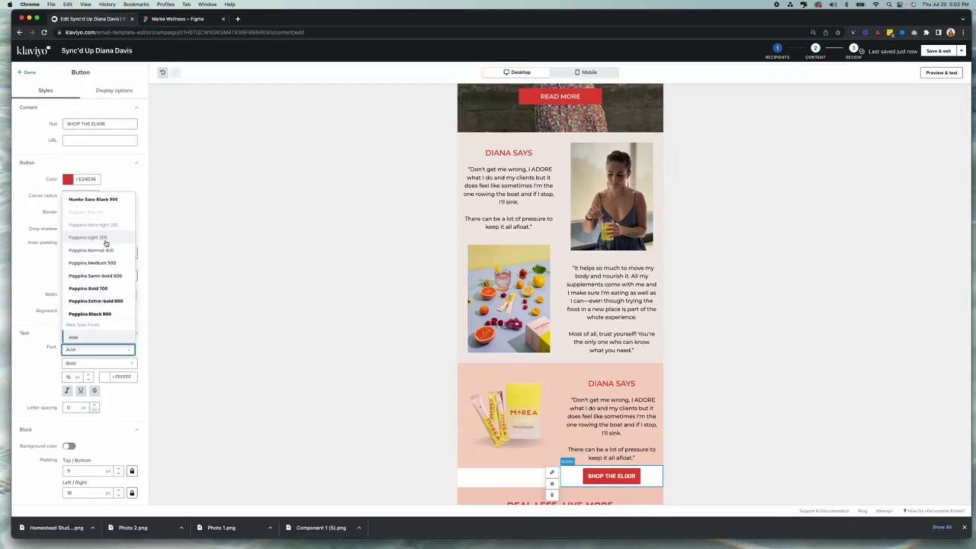
pyautogui.scroll(10, 106, 243)
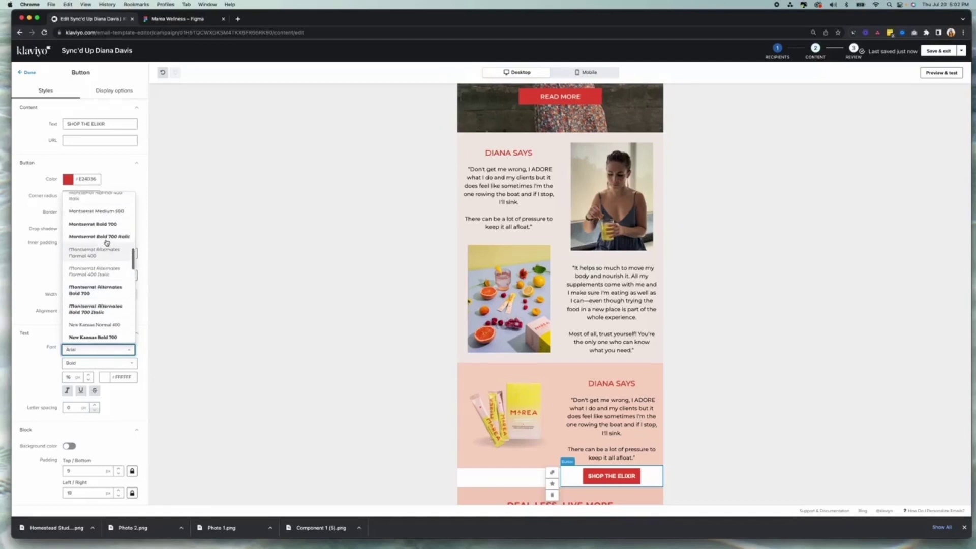
pyautogui.scroll(2, 106, 243)
pyautogui.click(102, 223)
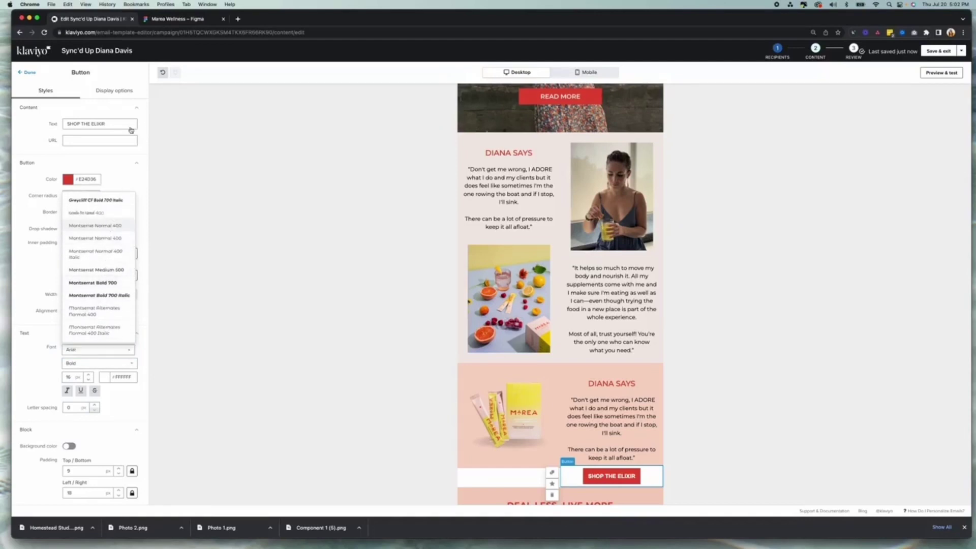
pyautogui.click(179, 20)
# Step: Inspect the SHOP THE ELIXIR text layer's styling in the Figma design
pyautogui.click(540, 398)
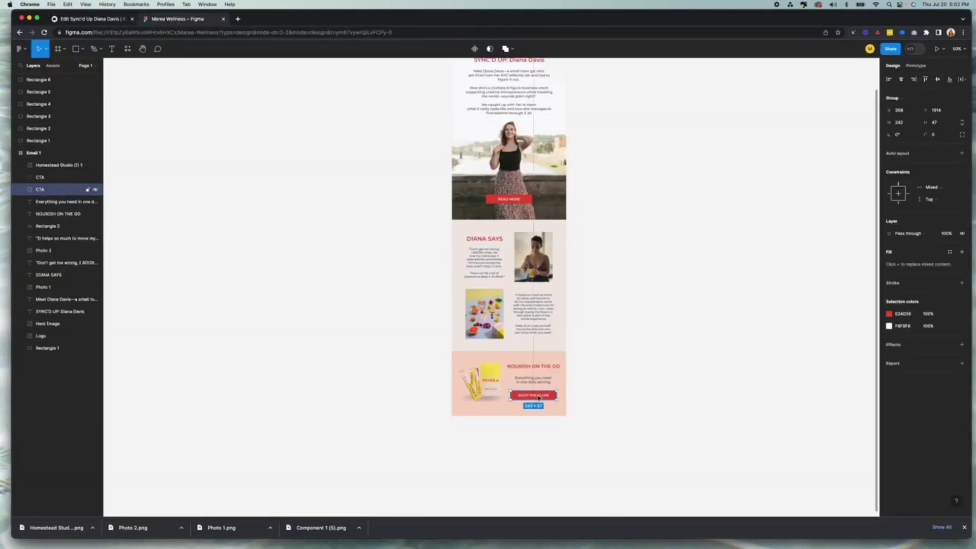
pyautogui.doubleClick(540, 398)
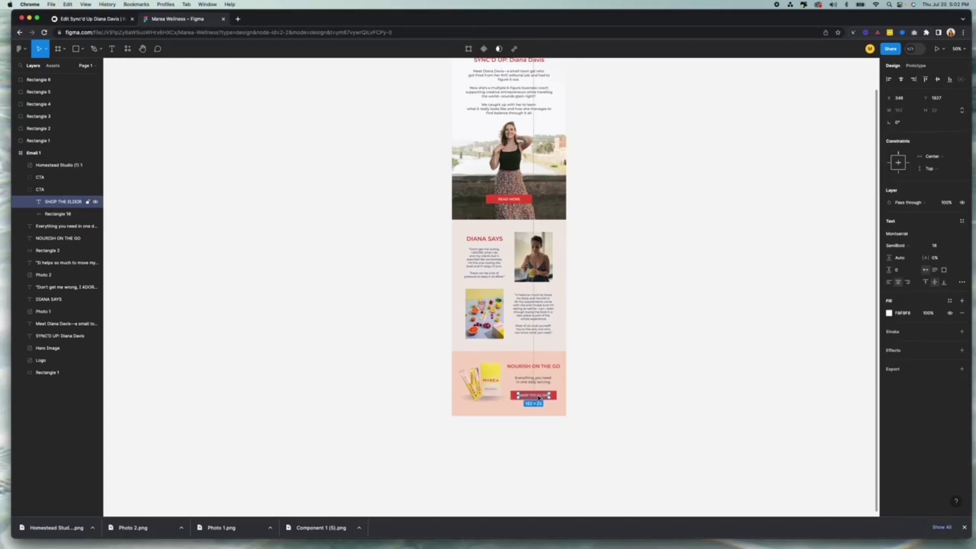
pyautogui.click(90, 19)
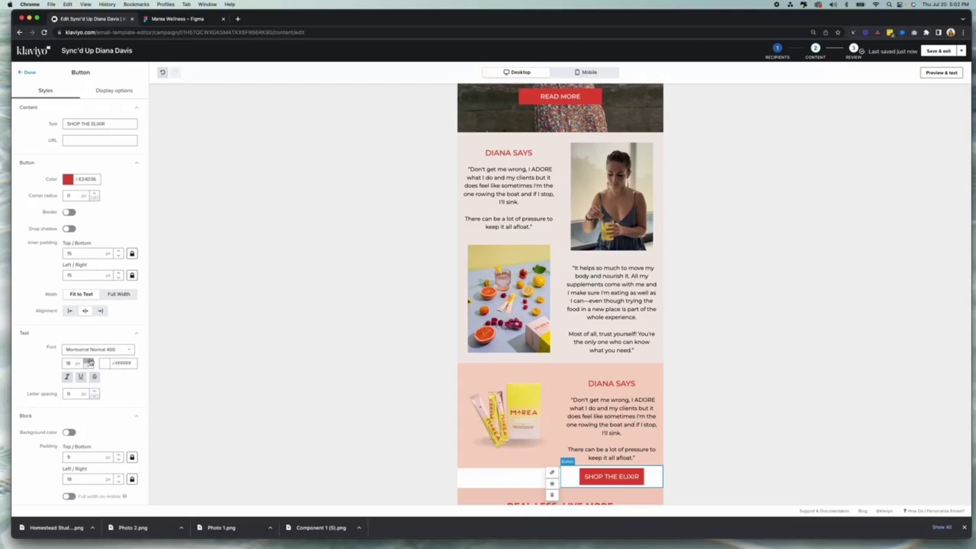
pyautogui.click(162, 19)
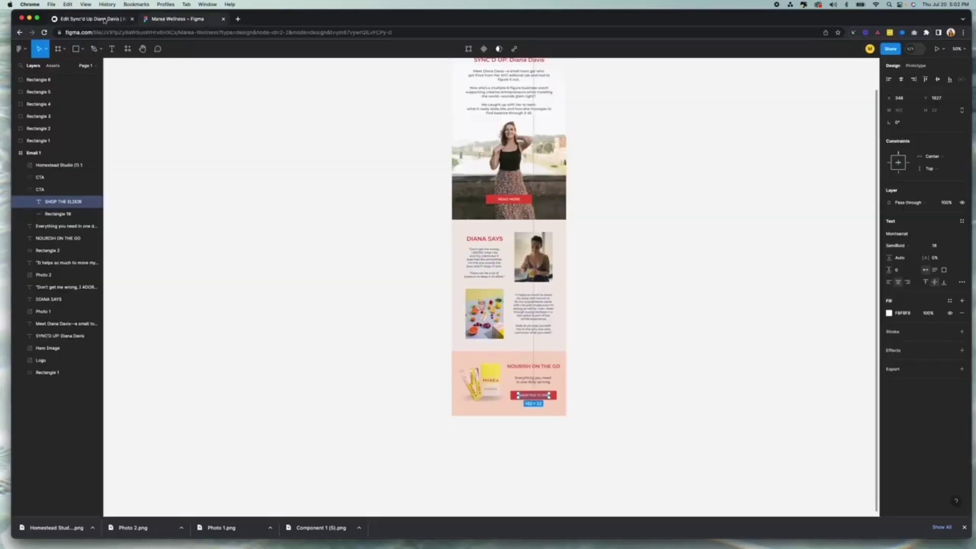
pyautogui.click(104, 20)
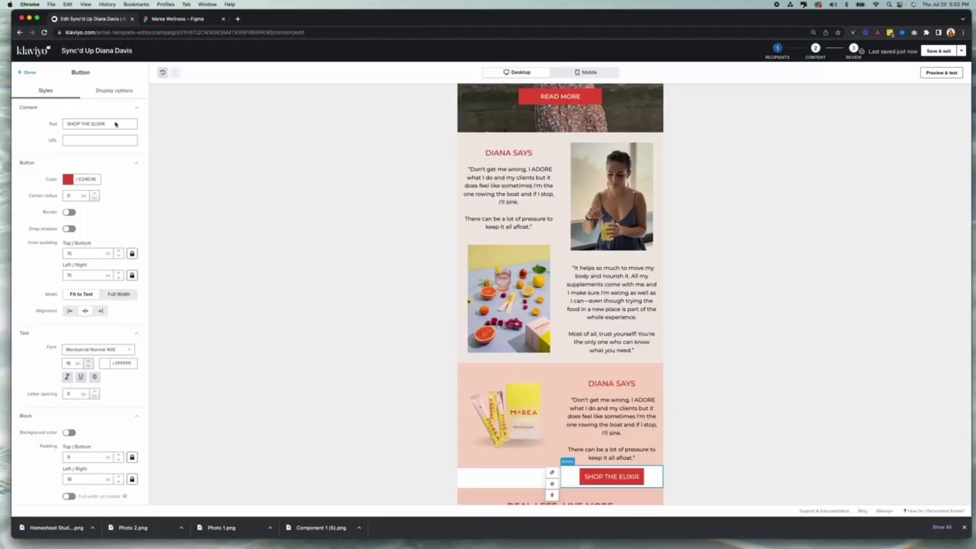
# Step: Set the button's letter spacing to 1 and its left/right padding to 40 px
pyautogui.click(96, 391)
pyautogui.click(118, 274)
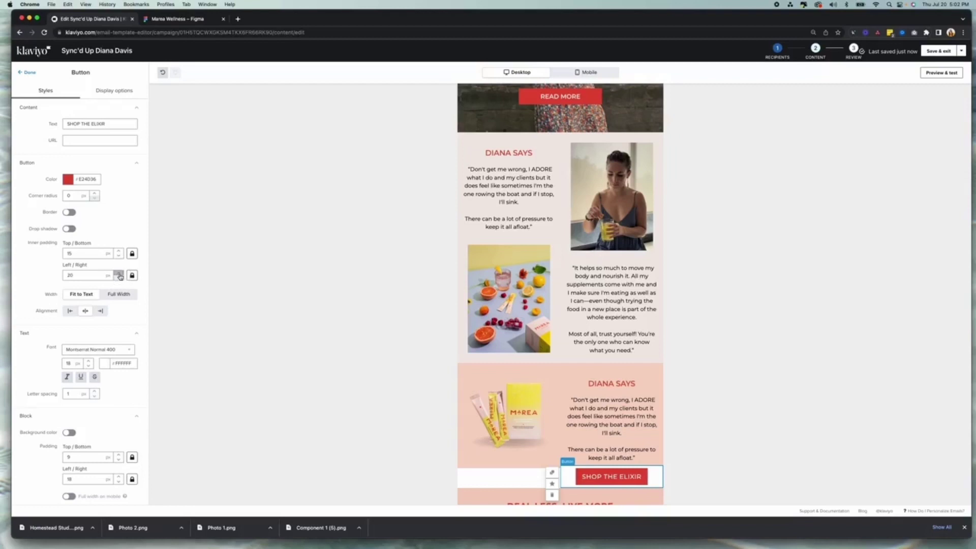
pyautogui.click(119, 273)
pyautogui.click(118, 273)
pyautogui.click(119, 274)
pyautogui.click(119, 273)
pyautogui.click(119, 274)
pyautogui.click(119, 273)
pyautogui.click(119, 273)
pyautogui.click(119, 274)
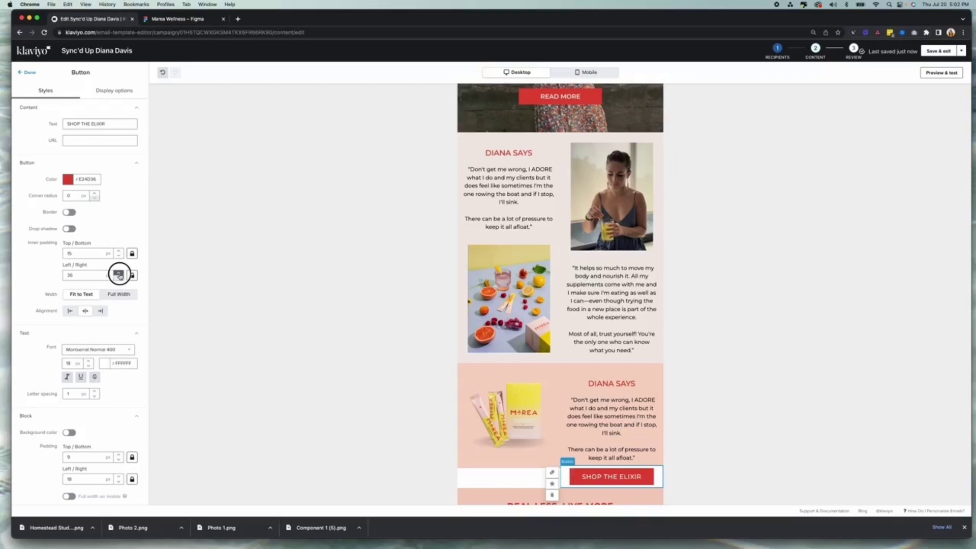
pyautogui.click(119, 273)
pyautogui.click(119, 274)
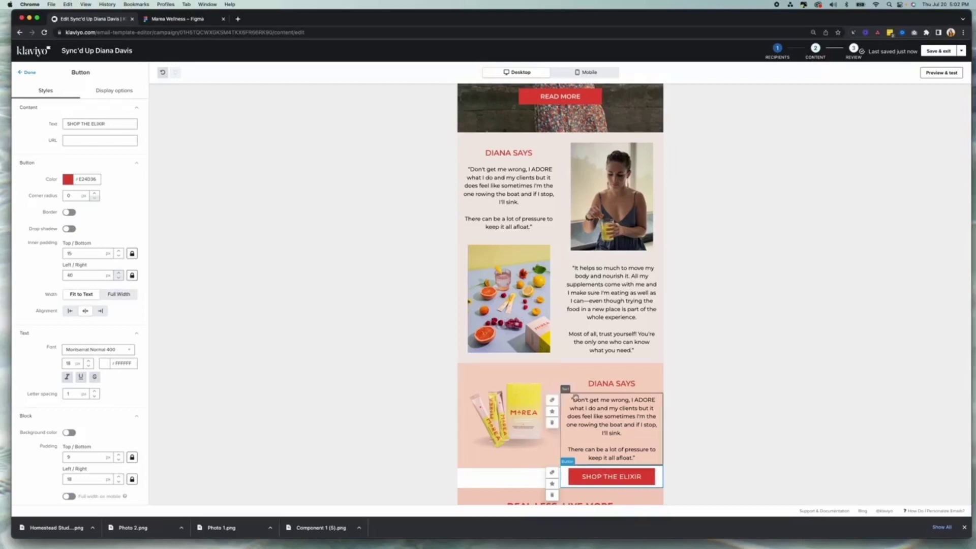
pyautogui.click(173, 19)
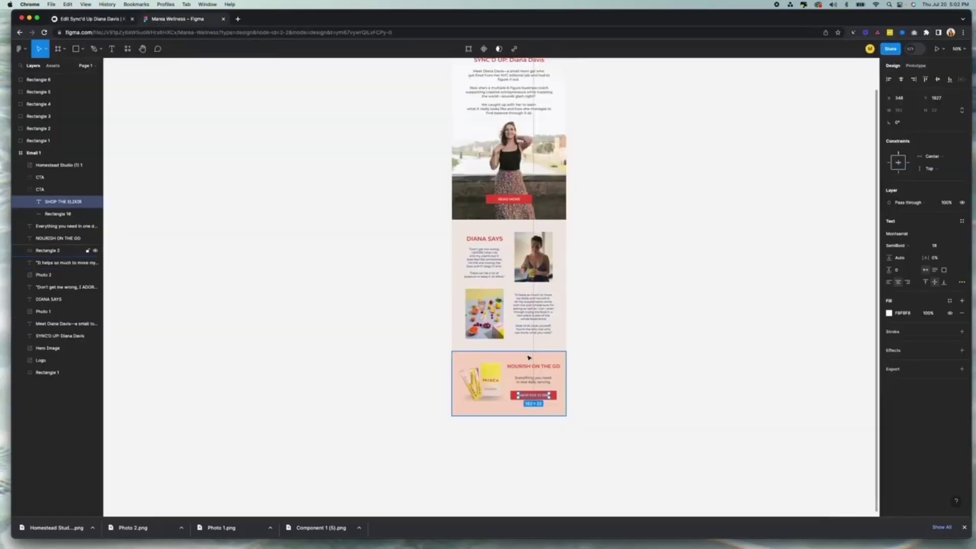
# Step: Rename the copied DIANA SAYS heading to NOURISH ON THE GO
pyautogui.click(65, 20)
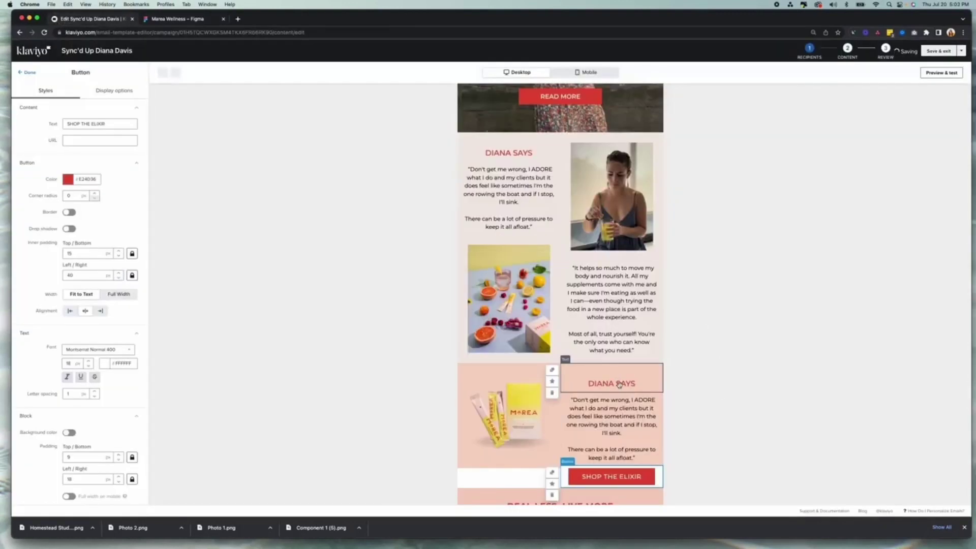
pyautogui.doubleClick(78, 157)
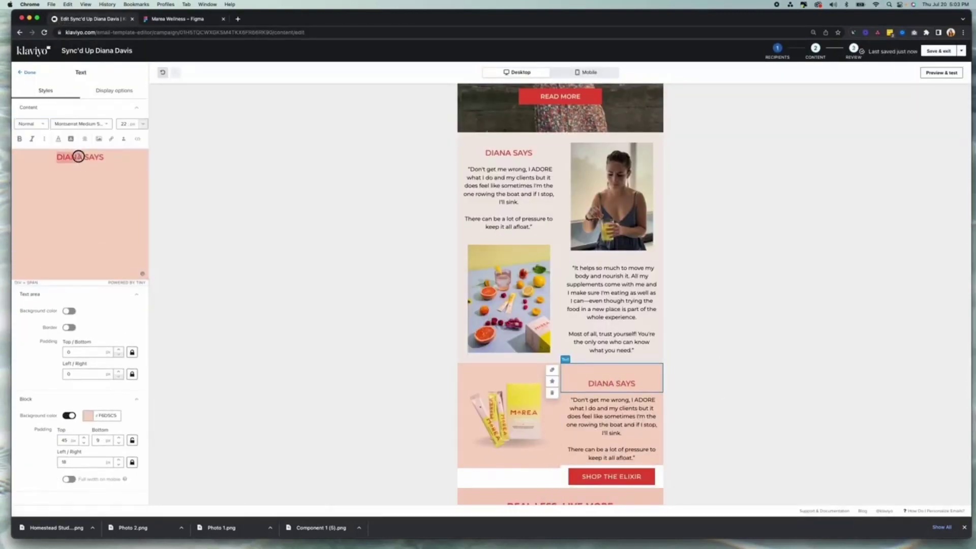
pyautogui.press('super+a')
pyautogui.write('NOURISH ON')
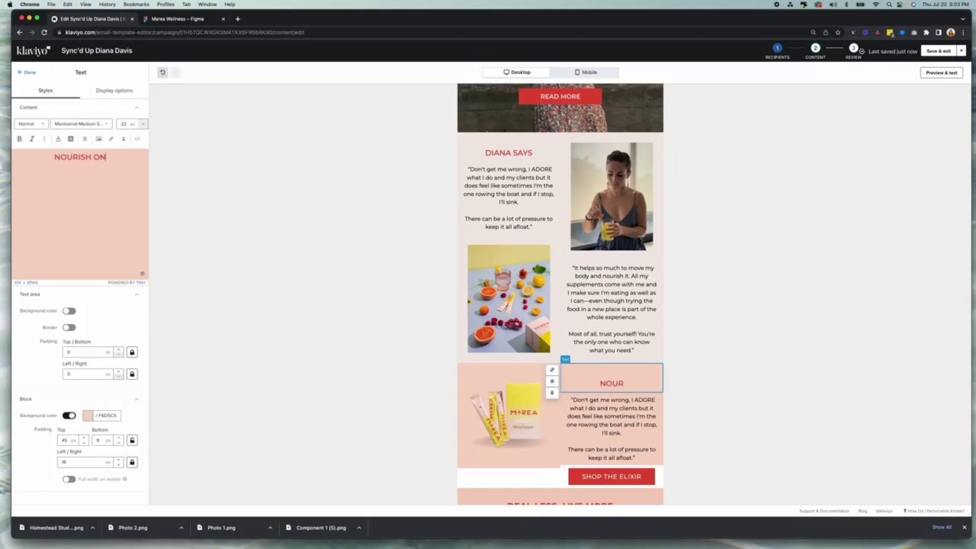
pyautogui.write(' THE GO')
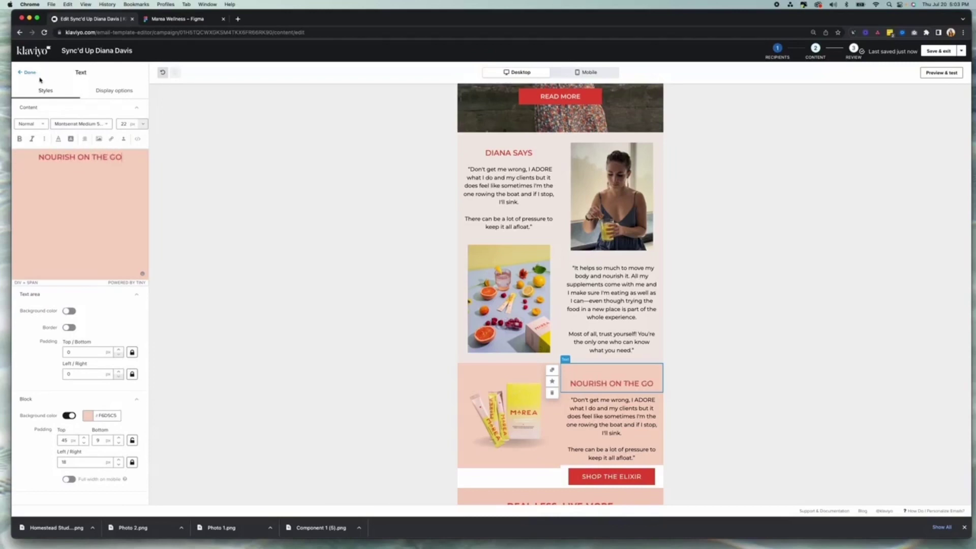
# Step: Replace the quote with 'Everything you need in one daily serving'
pyautogui.click(610, 427)
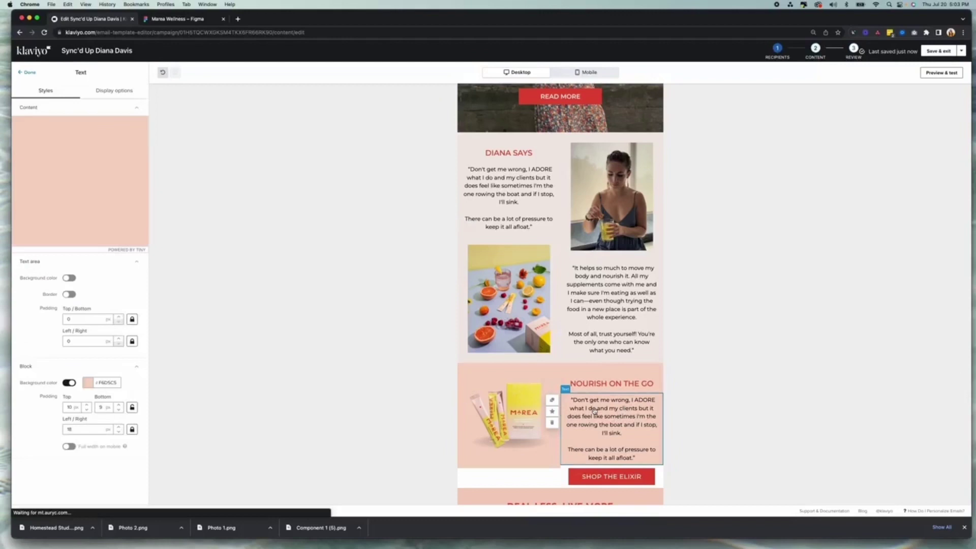
pyautogui.moveTo(94, 204); pyautogui.dragTo(20, 154)
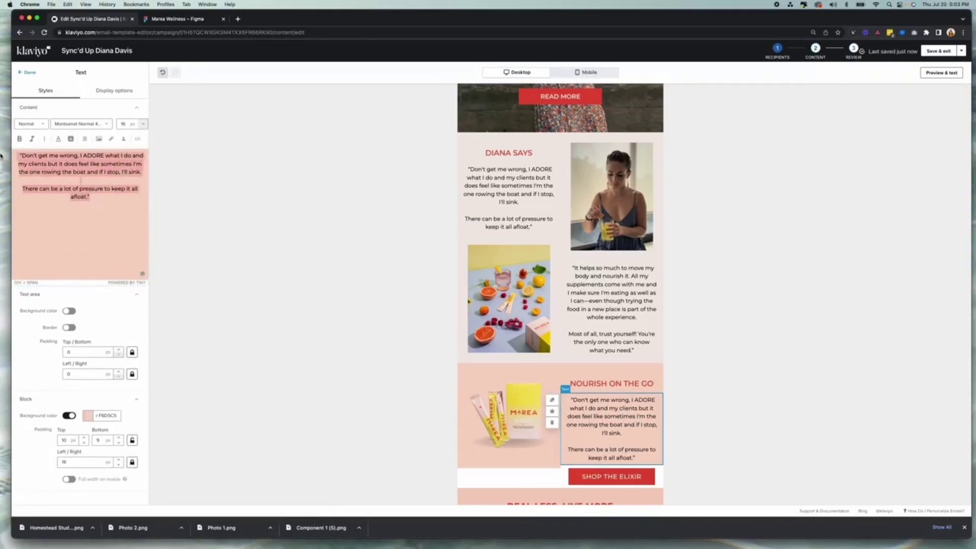
pyautogui.write('Everything you ')
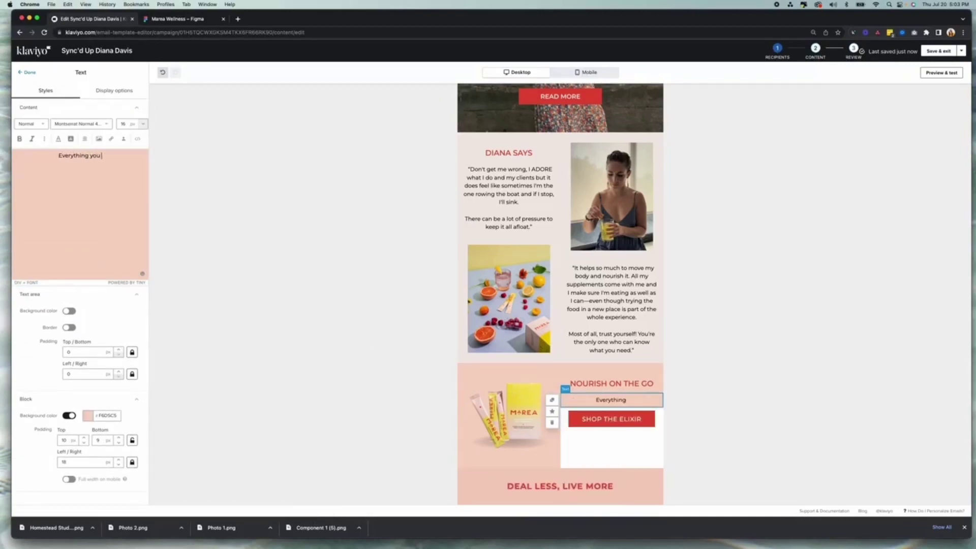
pyautogui.write('need in one daily')
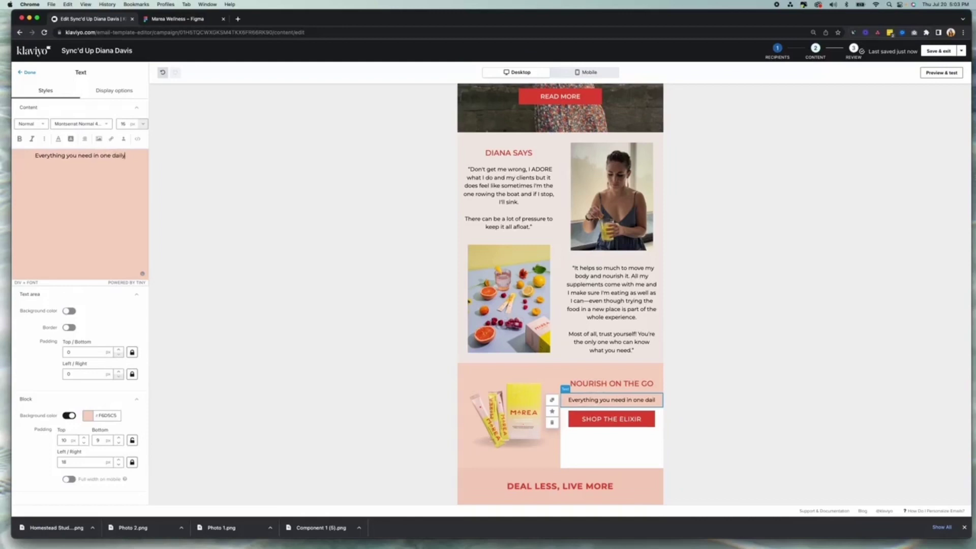
pyautogui.write(' serving.')
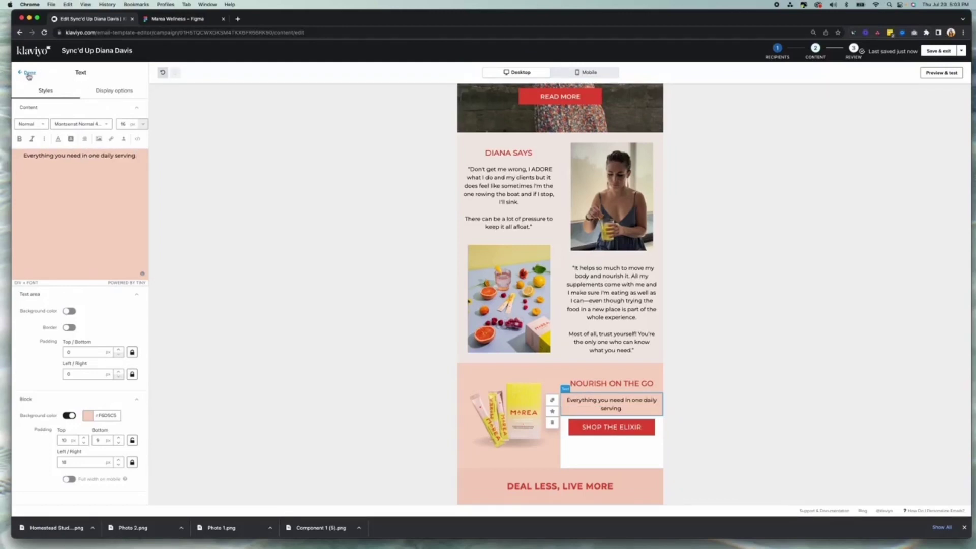
pyautogui.click(29, 72)
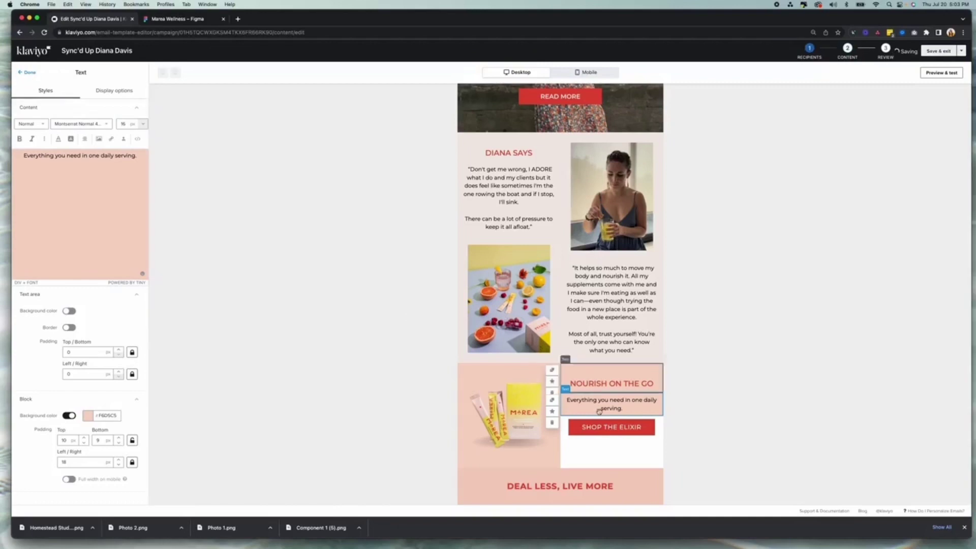
# Step: Give the SHOP THE ELIXIR button block a pale pink F6D5C5 background
pyautogui.click(628, 436)
pyautogui.click(69, 432)
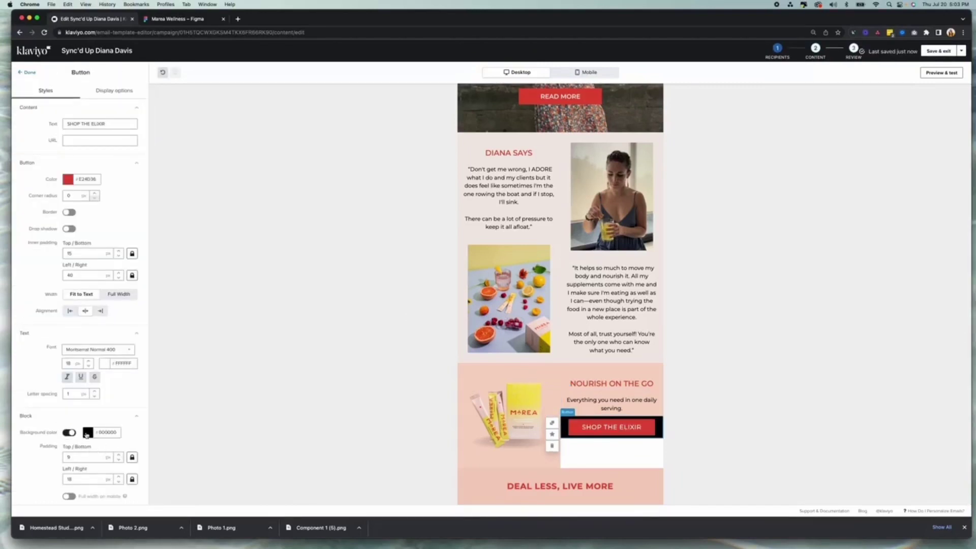
pyautogui.click(106, 432)
pyautogui.scroll(-2, 102, 457)
pyautogui.click(89, 489)
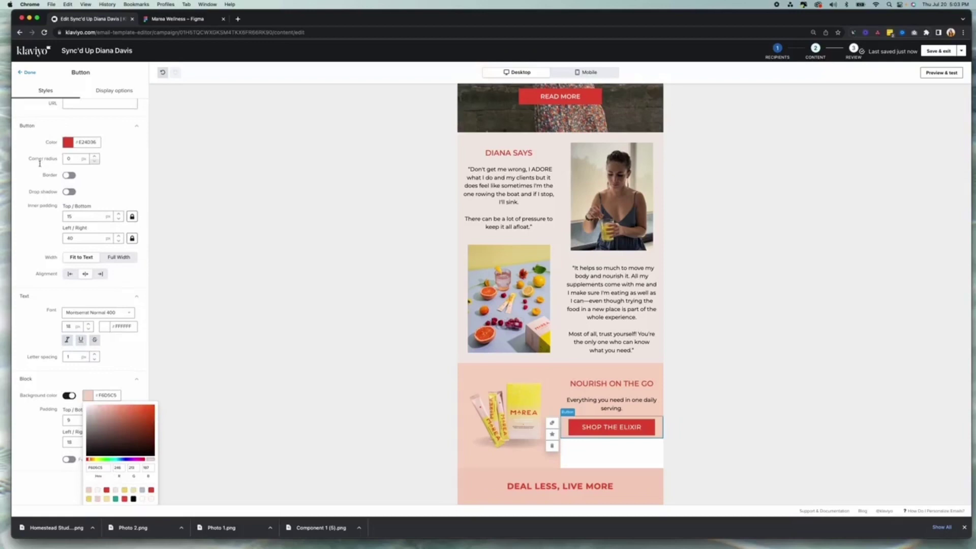
pyautogui.click(27, 73)
pyautogui.click(27, 72)
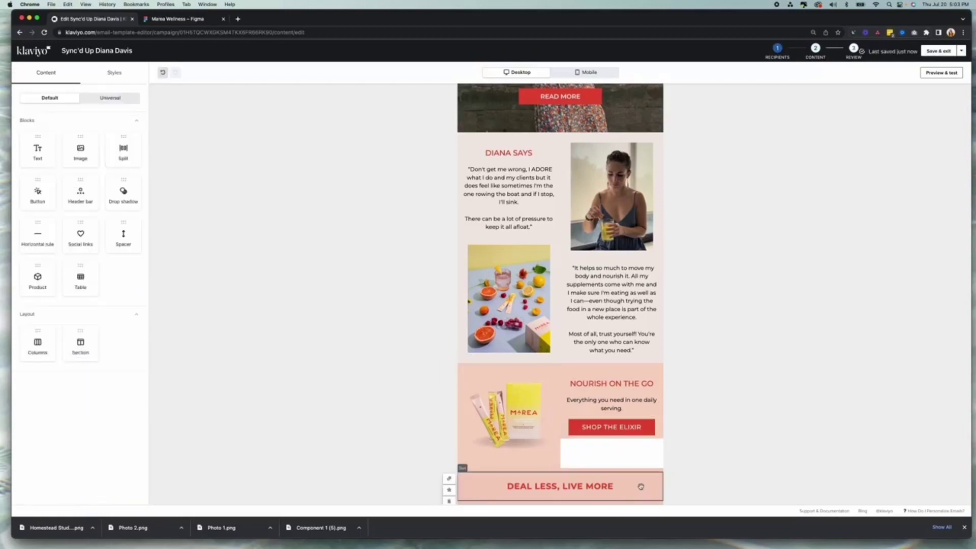
# Step: Check the spacing in the Figma design, then select the NOURISH ON THE GO heading
pyautogui.click(183, 19)
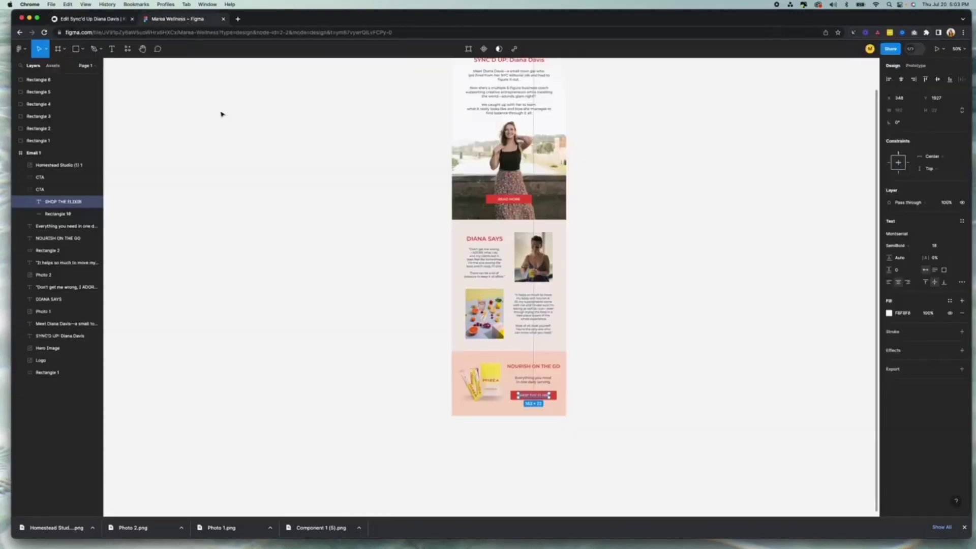
pyautogui.click(100, 20)
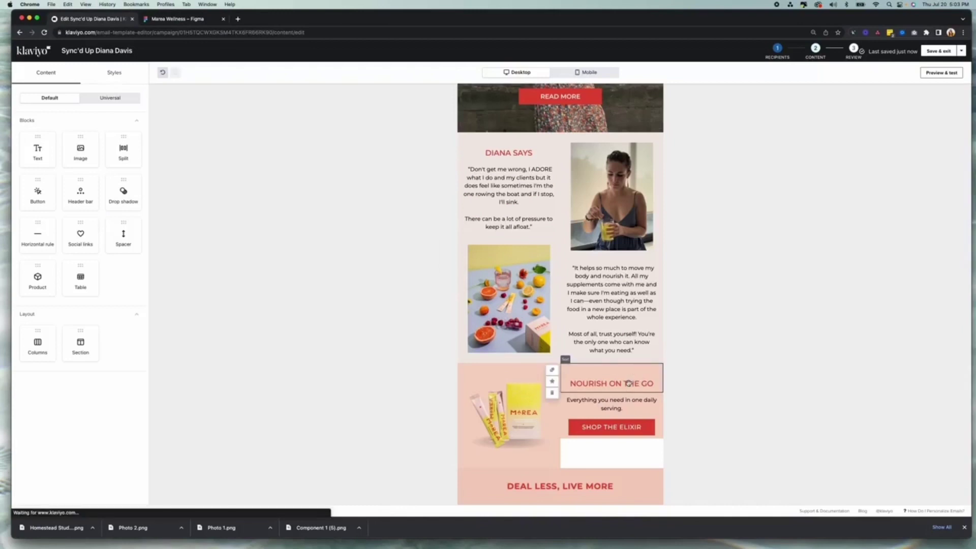
pyautogui.click(629, 384)
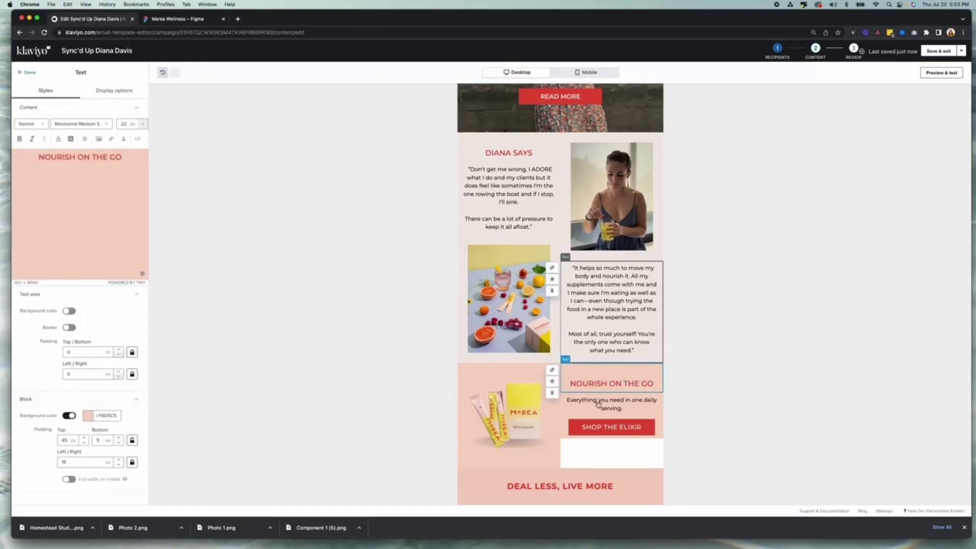
# Step: Add a 39 px spacer with pink F6D5C5 background above the NOURISH ON THE GO heading
pyautogui.click(28, 72)
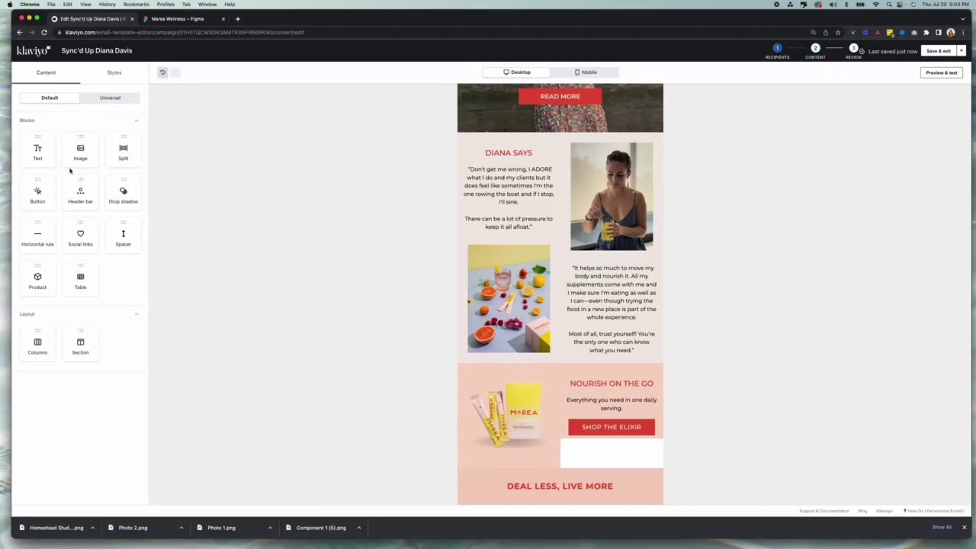
pyautogui.moveTo(123, 234); pyautogui.dragTo(587, 380)
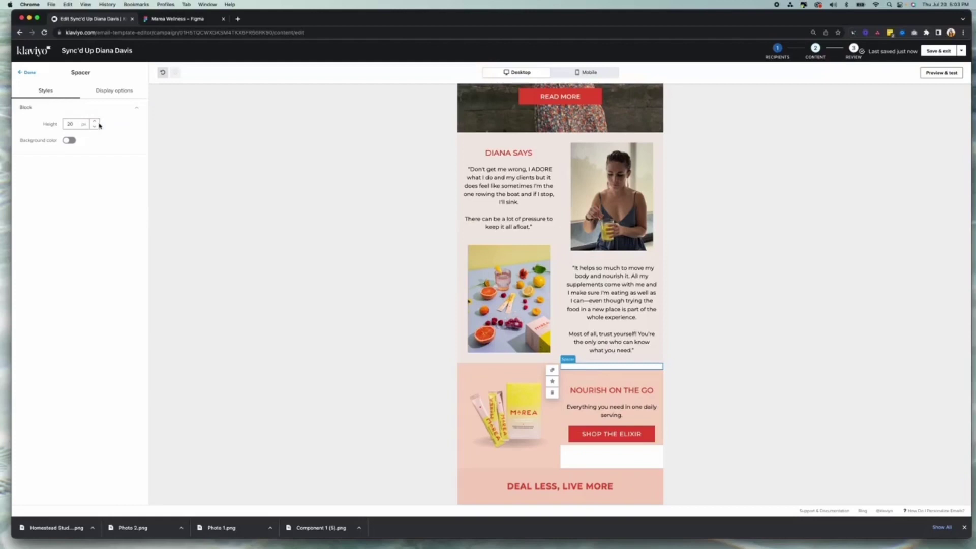
pyautogui.click(95, 122)
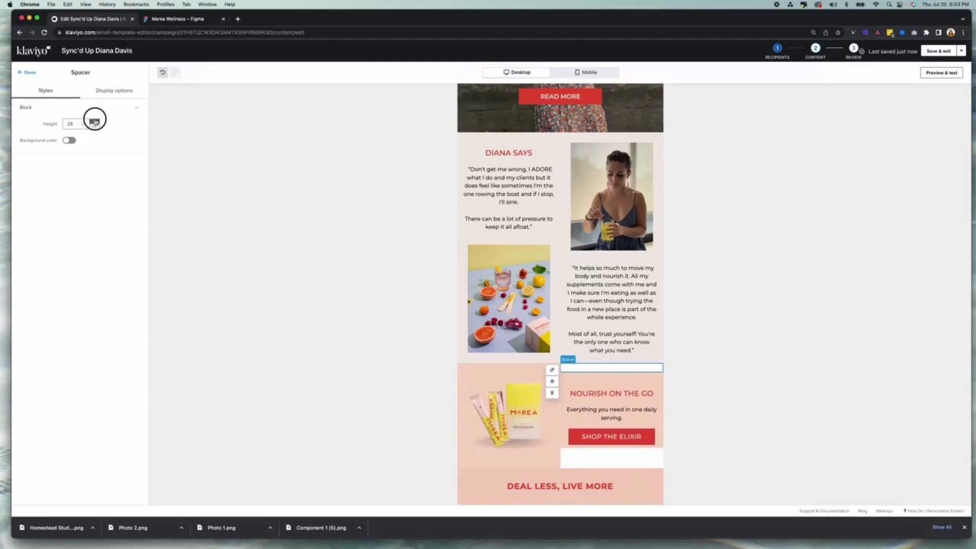
pyautogui.click(95, 122)
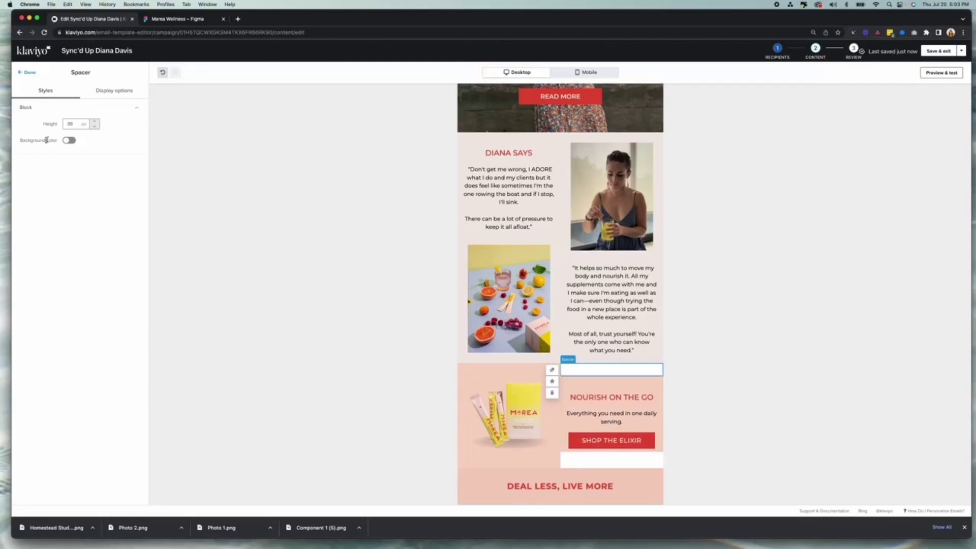
pyautogui.click(67, 140)
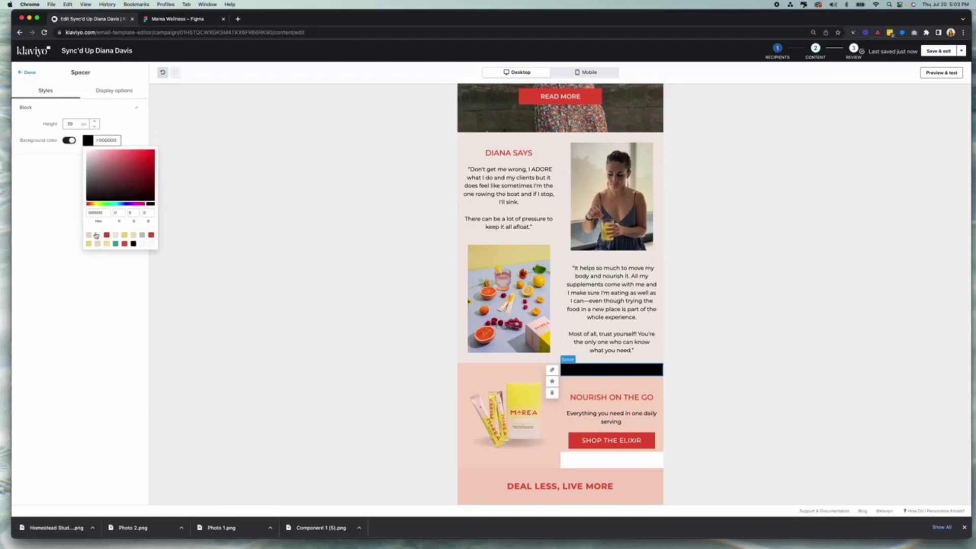
pyautogui.click(97, 235)
pyautogui.click(28, 72)
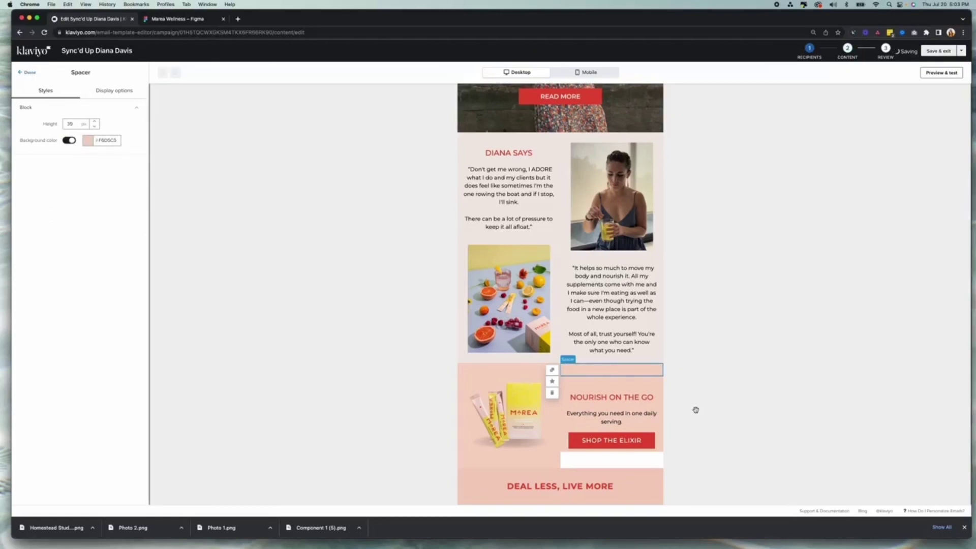
pyautogui.click(677, 400)
# Step: Move the spacer below the NOURISH ON THE GO heading and adjust its height
pyautogui.click(618, 392)
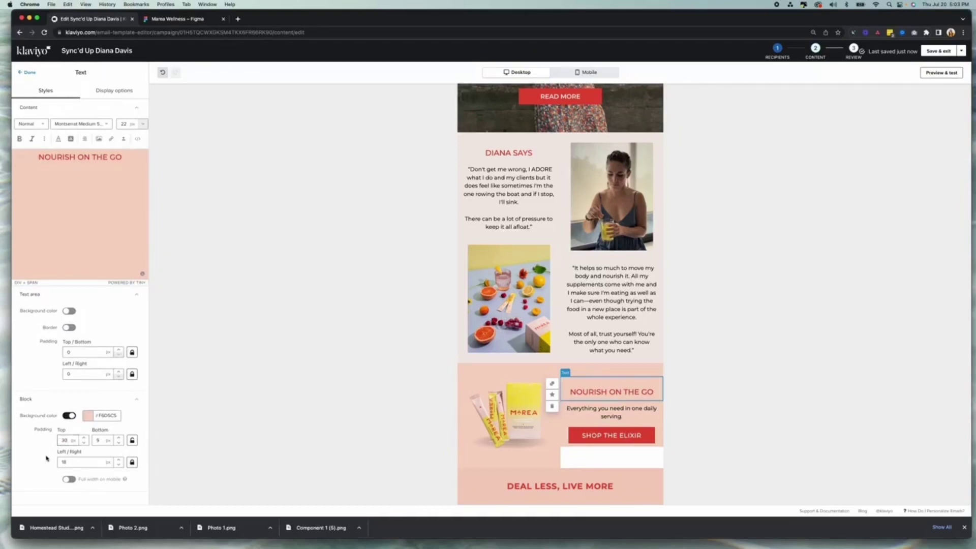
pyautogui.click(29, 73)
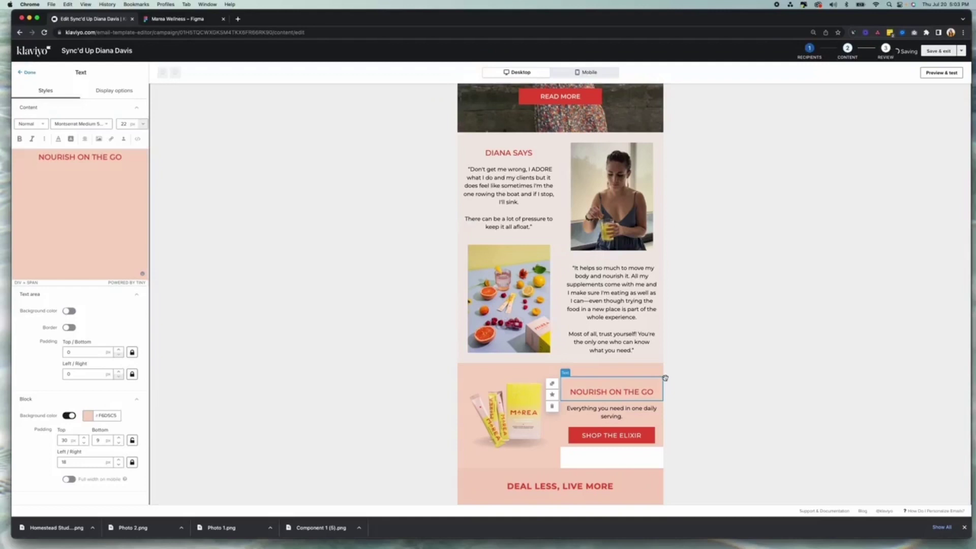
pyautogui.moveTo(559, 375); pyautogui.dragTo(667, 416)
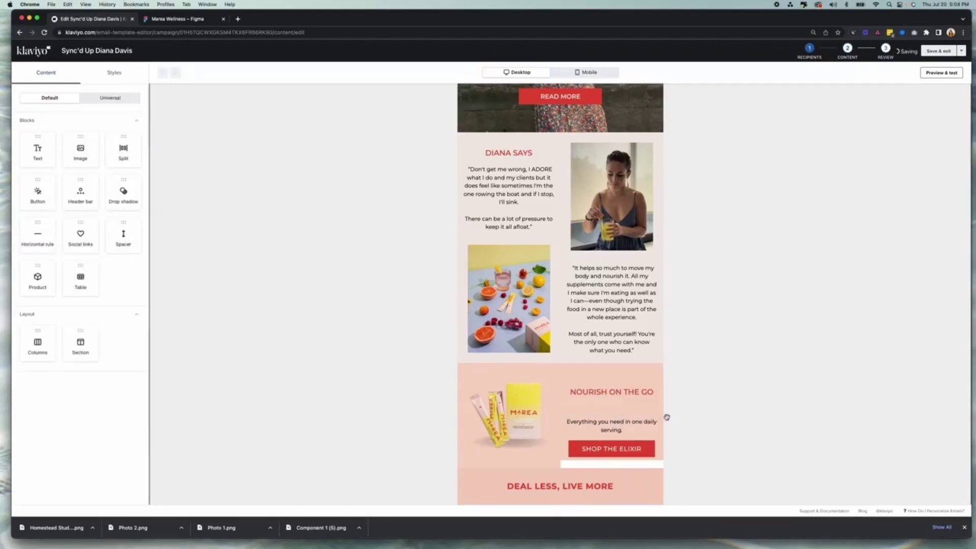
pyautogui.click(600, 406)
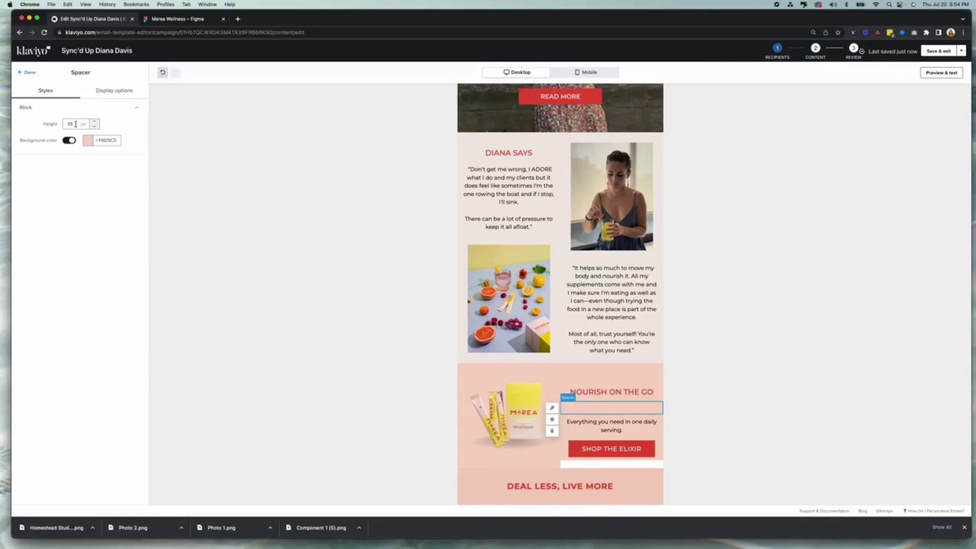
pyautogui.moveTo(76, 124); pyautogui.dragTo(55, 124)
pyautogui.click(27, 73)
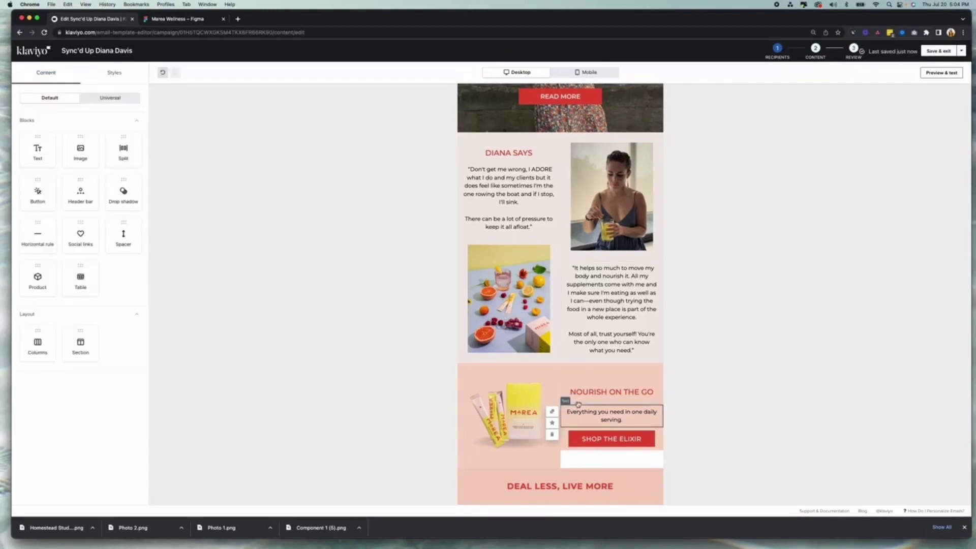
# Step: Place the spacer below the SHOP THE ELIXIR button and raise its height to 42 px
pyautogui.moveTo(553, 409); pyautogui.dragTo(680, 437)
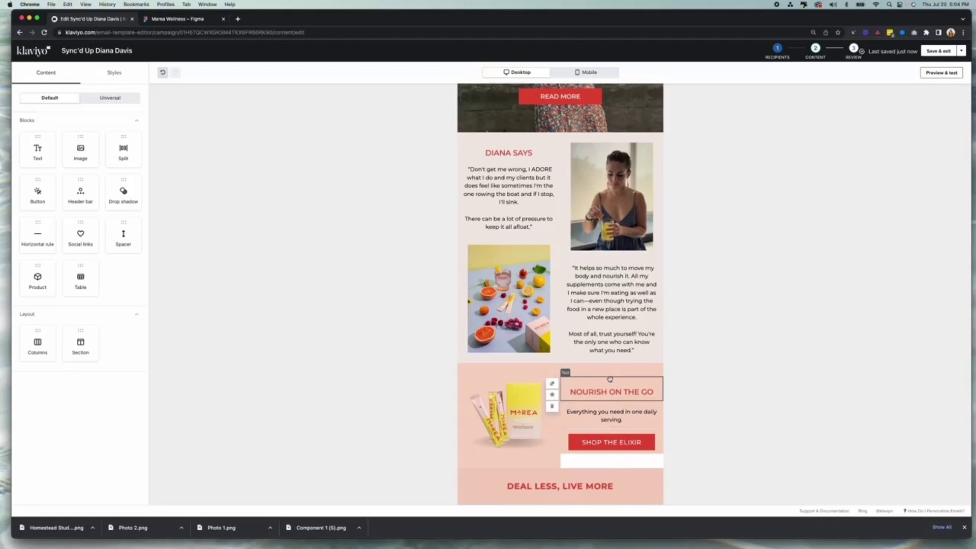
pyautogui.moveTo(552, 435); pyautogui.dragTo(551, 370)
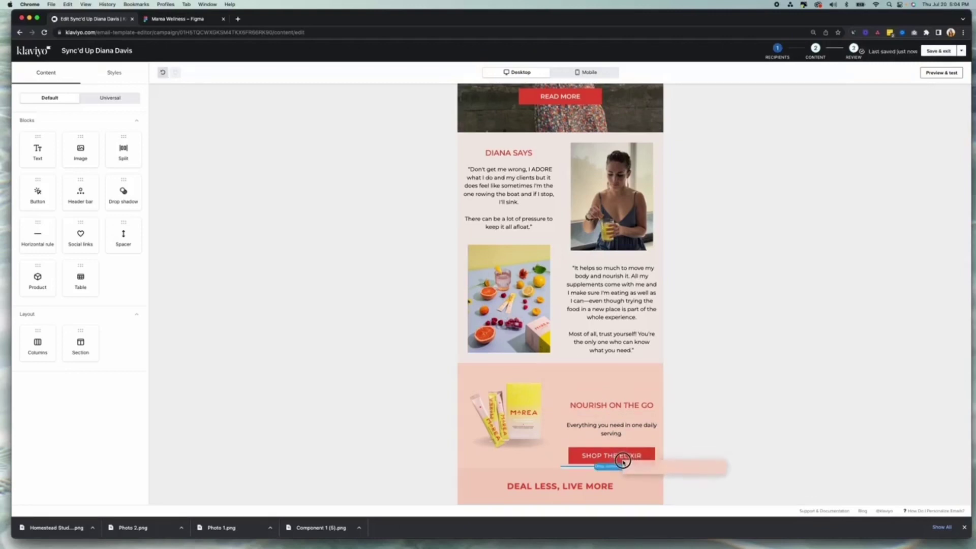
pyautogui.moveTo(630, 463)
pyautogui.mouseDown()
pyautogui.moveTo(602, 461)
pyautogui.moveTo(704, 444)
pyautogui.moveTo(613, 463)
pyautogui.mouseUp()
pyautogui.click(614, 463)
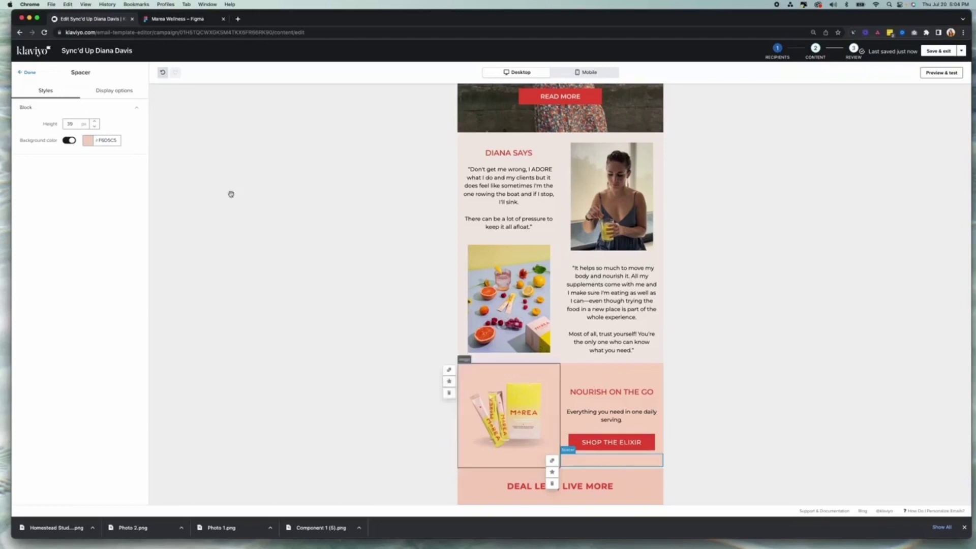
pyautogui.click(94, 122)
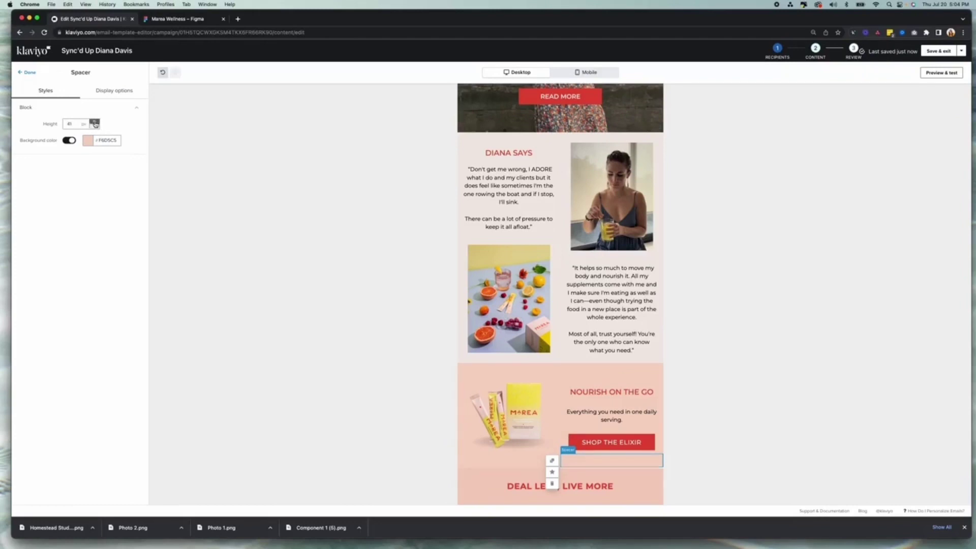
pyautogui.click(95, 123)
pyautogui.click(28, 73)
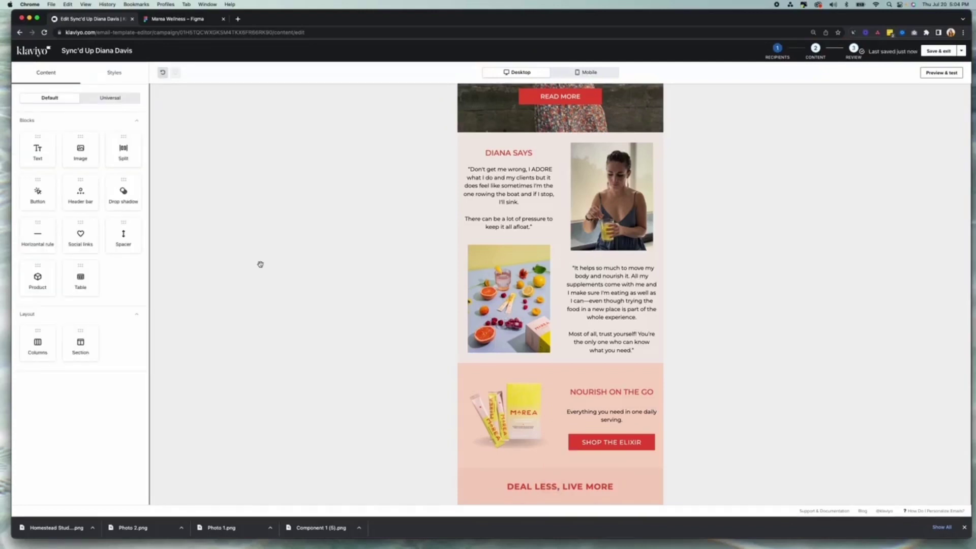
pyautogui.scroll(-4, 260, 264)
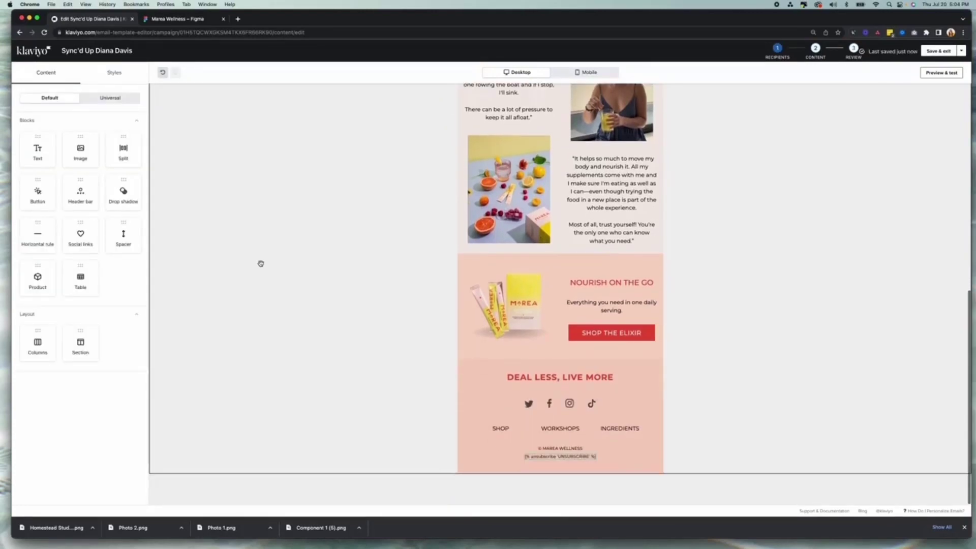
# Step: In the mobile view, set the Marea product image to show on desktop only
pyautogui.click(584, 74)
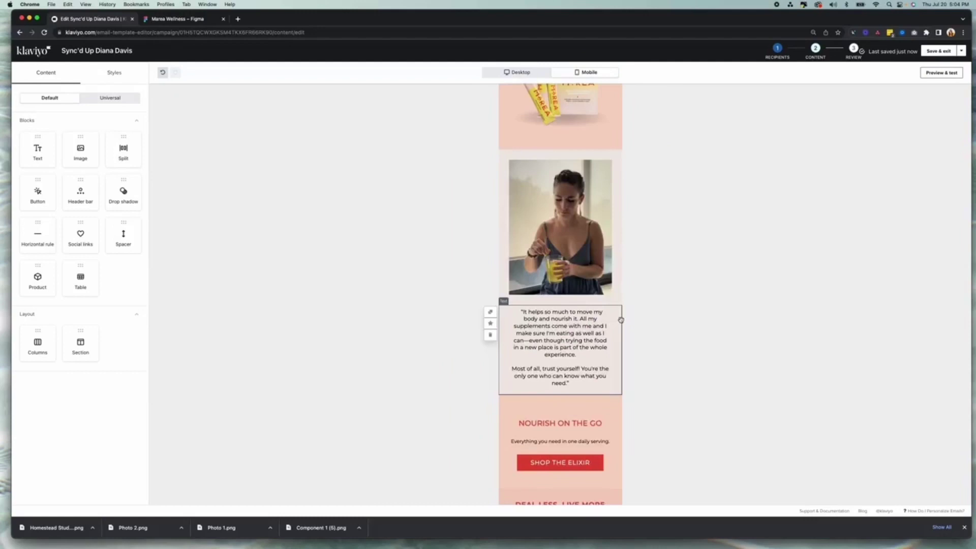
pyautogui.scroll(10, 653, 325)
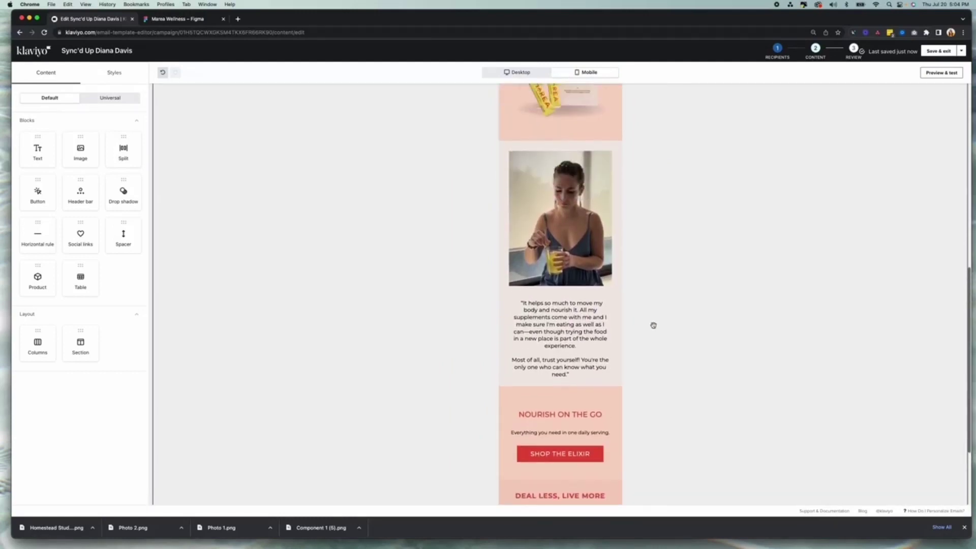
pyautogui.scroll(5, 651, 325)
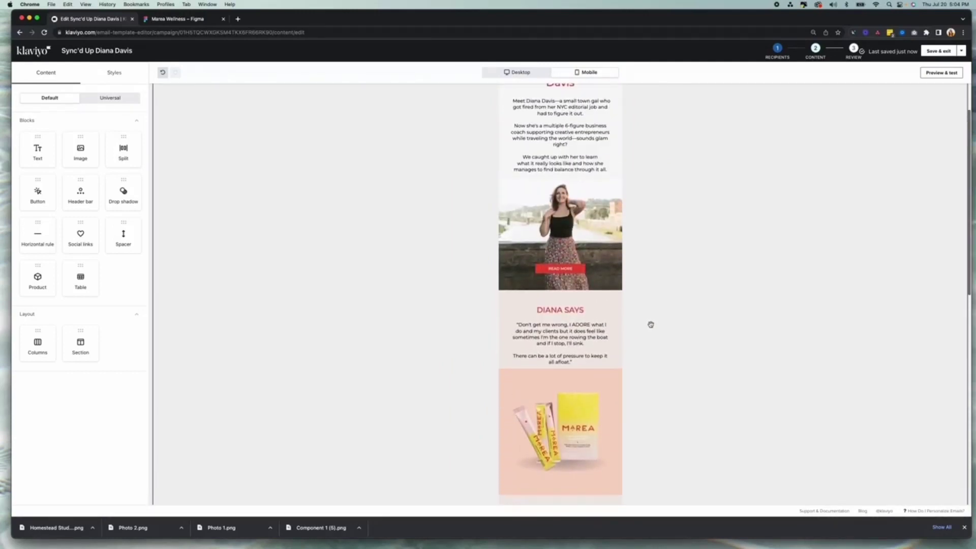
pyautogui.scroll(-7, 652, 325)
pyautogui.scroll(-2, 650, 324)
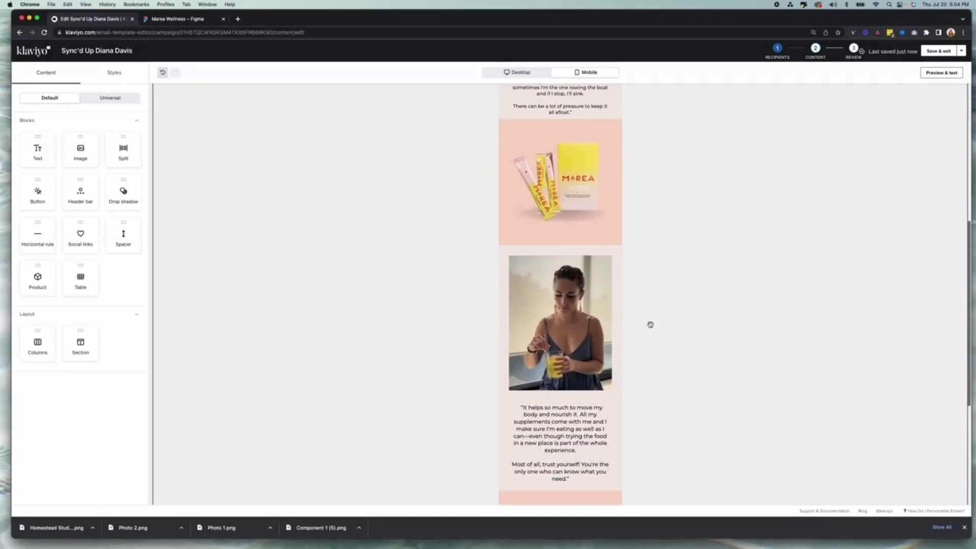
pyautogui.click(546, 162)
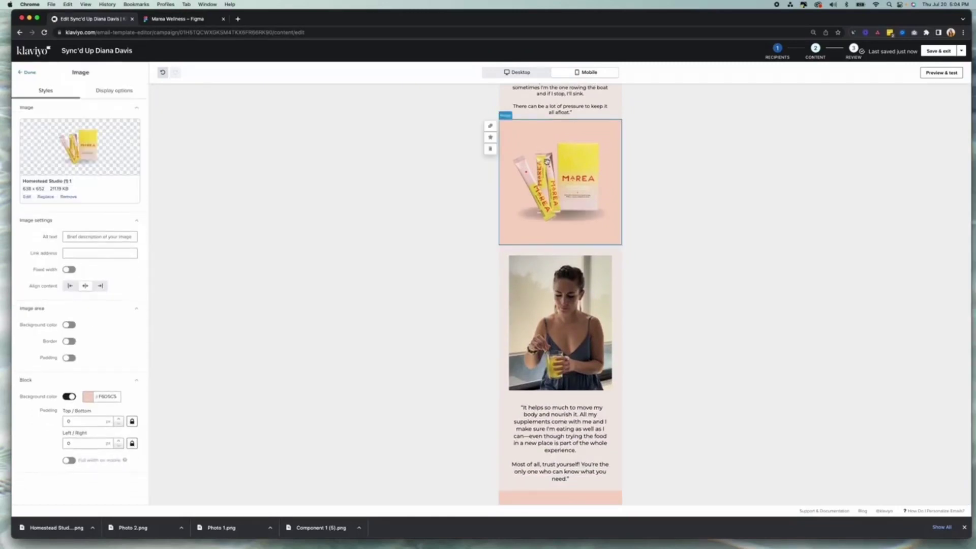
pyautogui.click(117, 92)
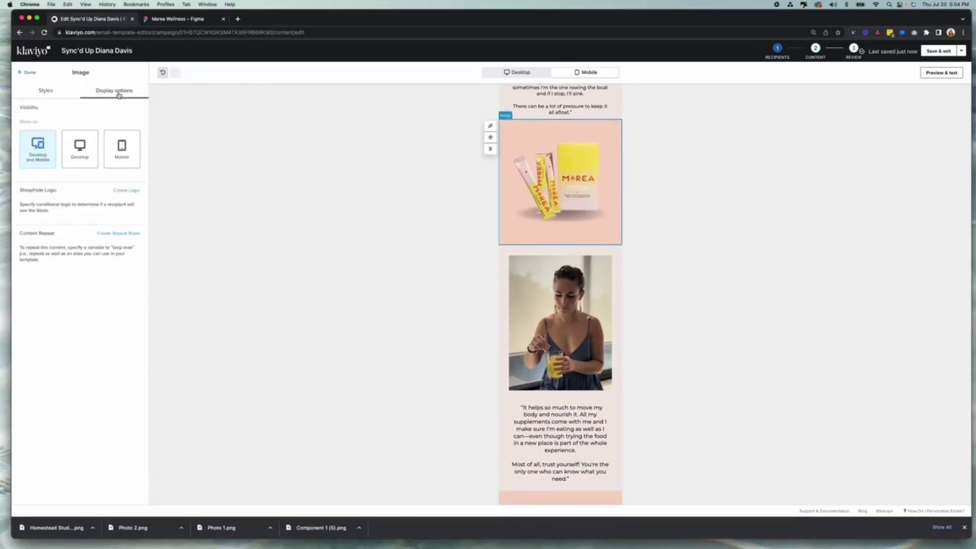
pyautogui.click(82, 155)
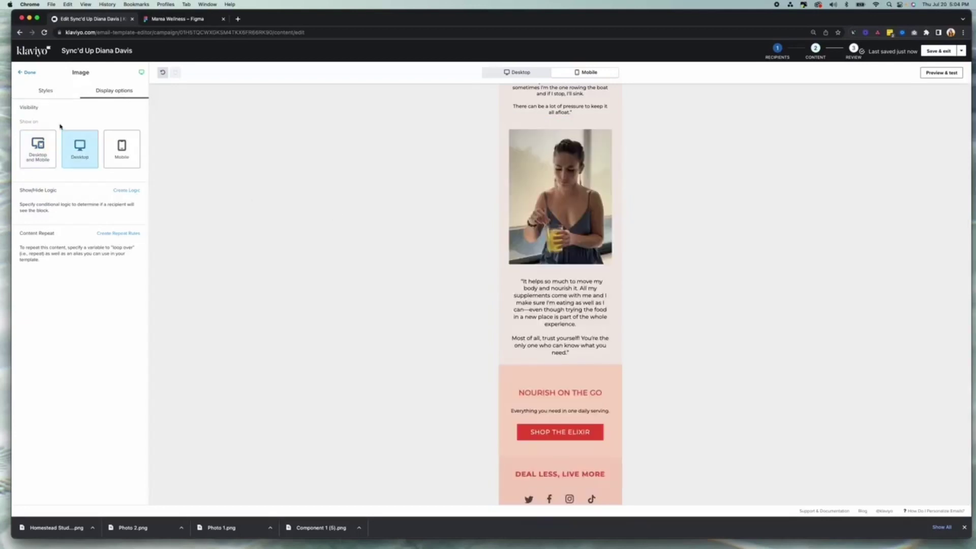
pyautogui.click(516, 73)
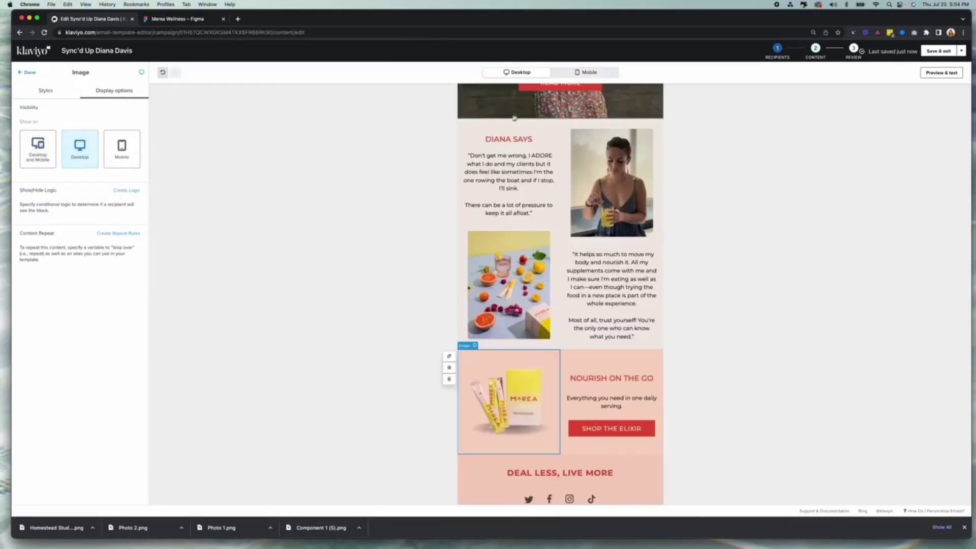
# Step: Duplicate the Marea image, make the copy mobile-only, and drag it below the testimonial quote
pyautogui.click(450, 368)
pyautogui.scroll(-2, 506, 392)
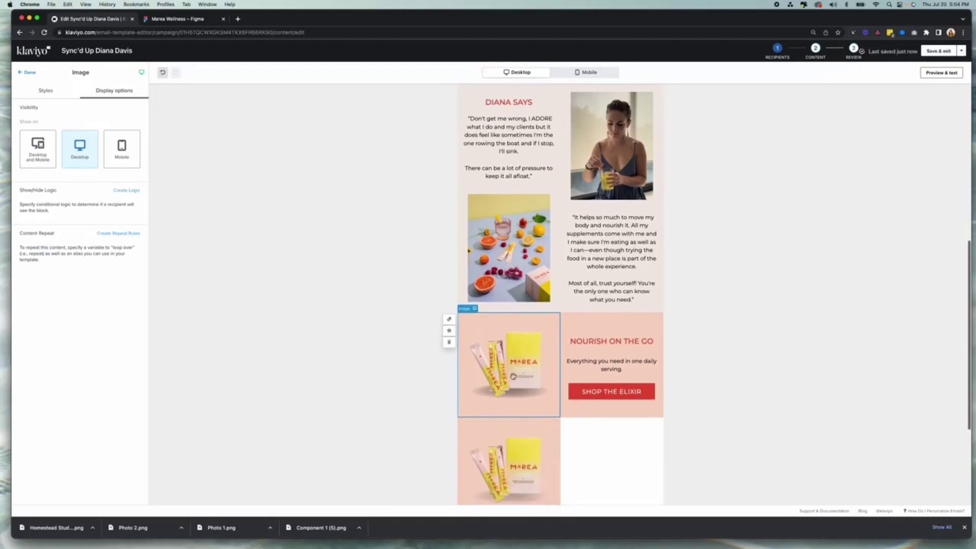
pyautogui.click(527, 441)
pyautogui.click(118, 153)
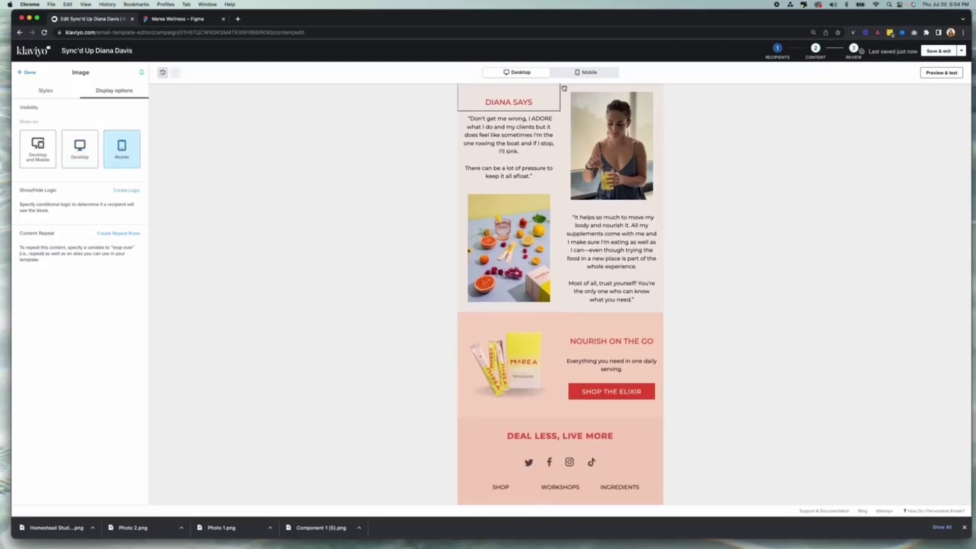
pyautogui.click(579, 73)
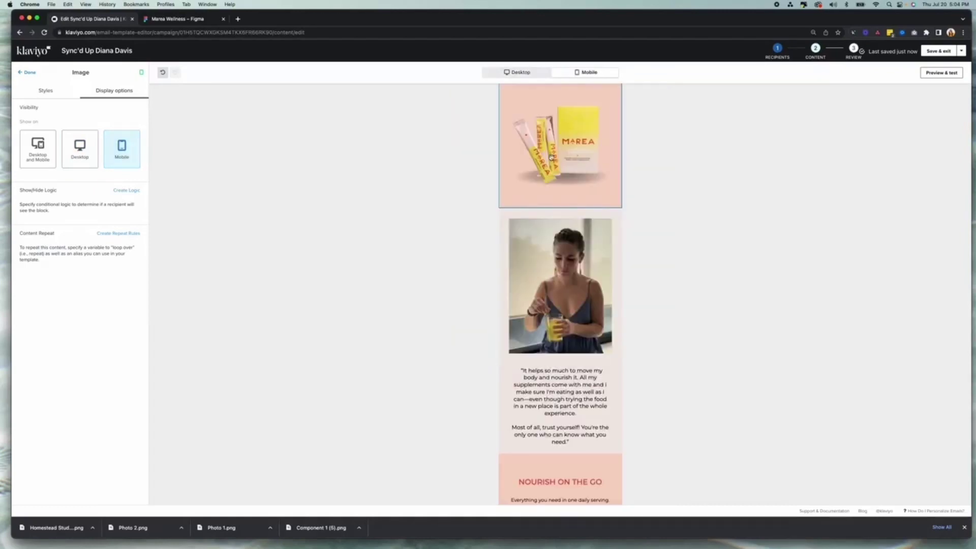
pyautogui.scroll(-1, 554, 152)
pyautogui.moveTo(552, 141); pyautogui.dragTo(698, 386)
pyautogui.scroll(-5, 689, 342)
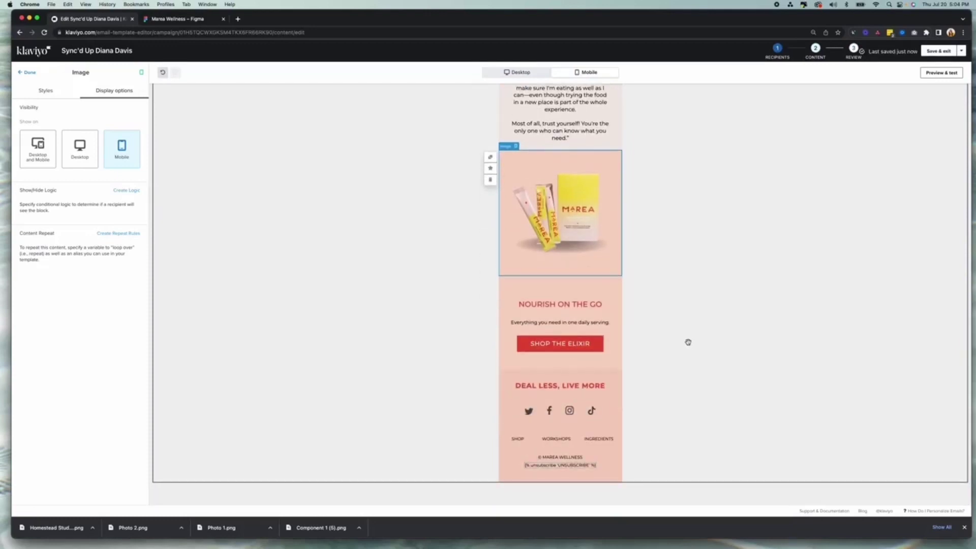
pyautogui.scroll(15, 689, 342)
pyautogui.scroll(-12, 688, 342)
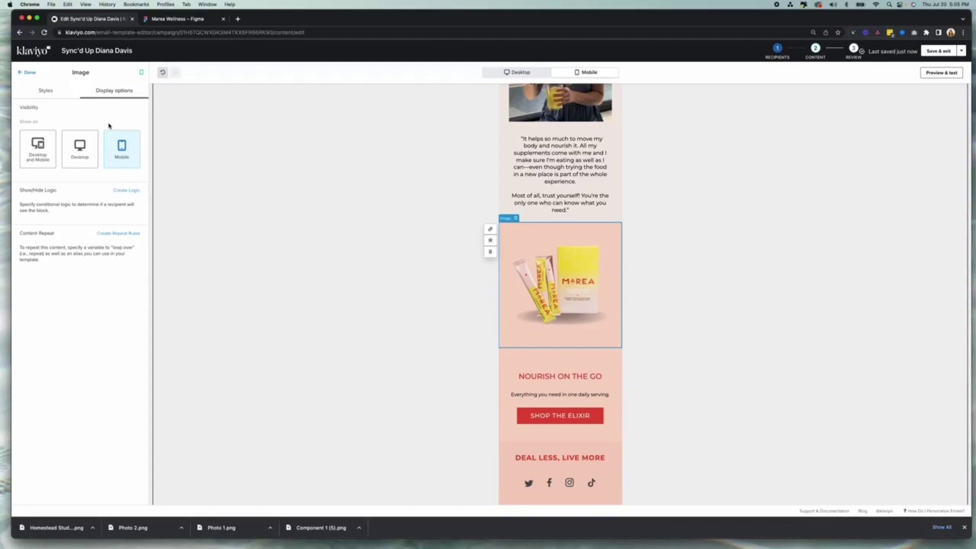
pyautogui.click(27, 72)
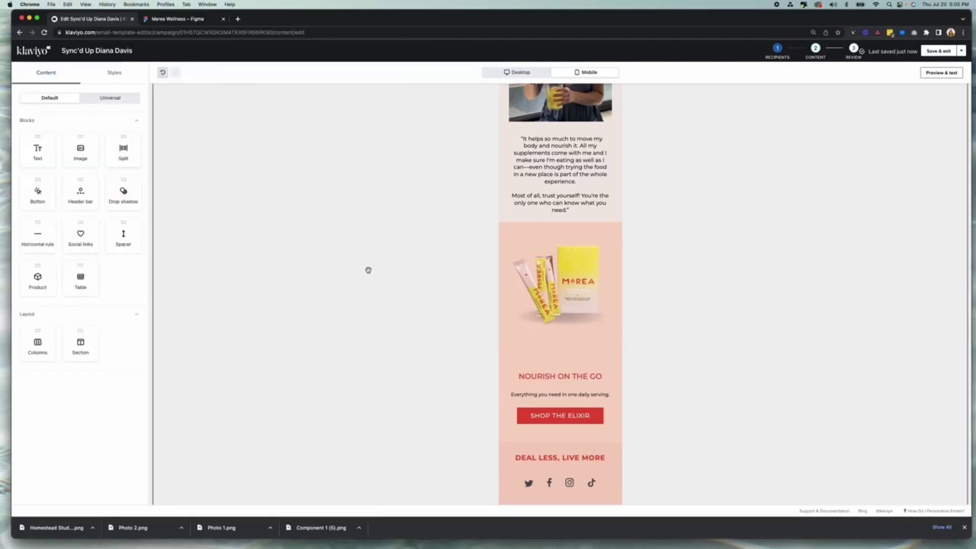
# Step: Add a spacer above NOURISH ON THE GO and set it to desktop-only visibility
pyautogui.moveTo(368, 270); pyautogui.dragTo(572, 353)
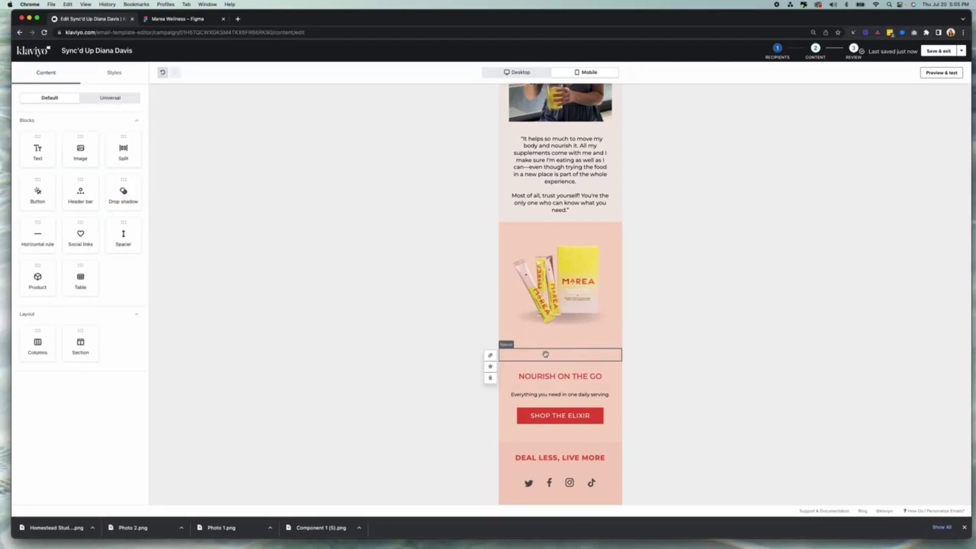
pyautogui.click(545, 354)
pyautogui.click(114, 91)
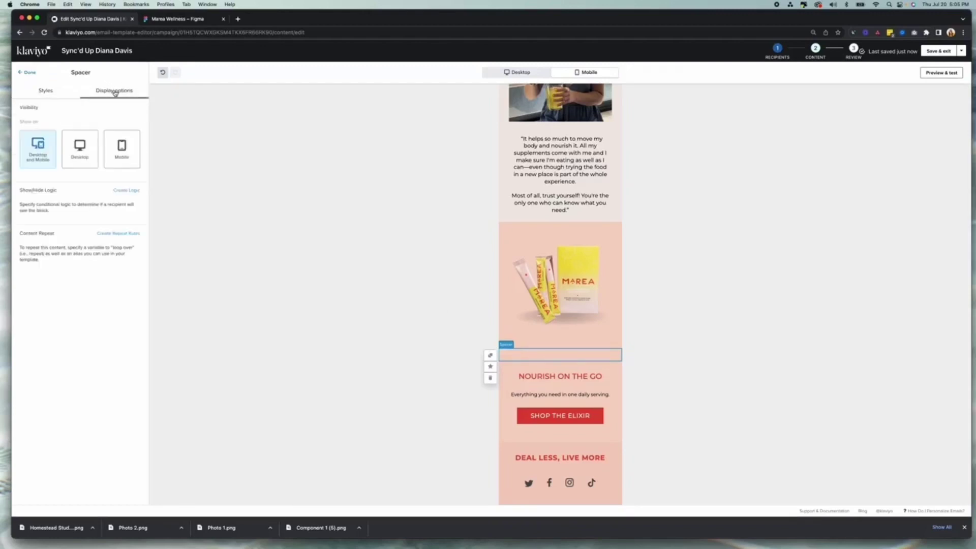
pyautogui.click(84, 157)
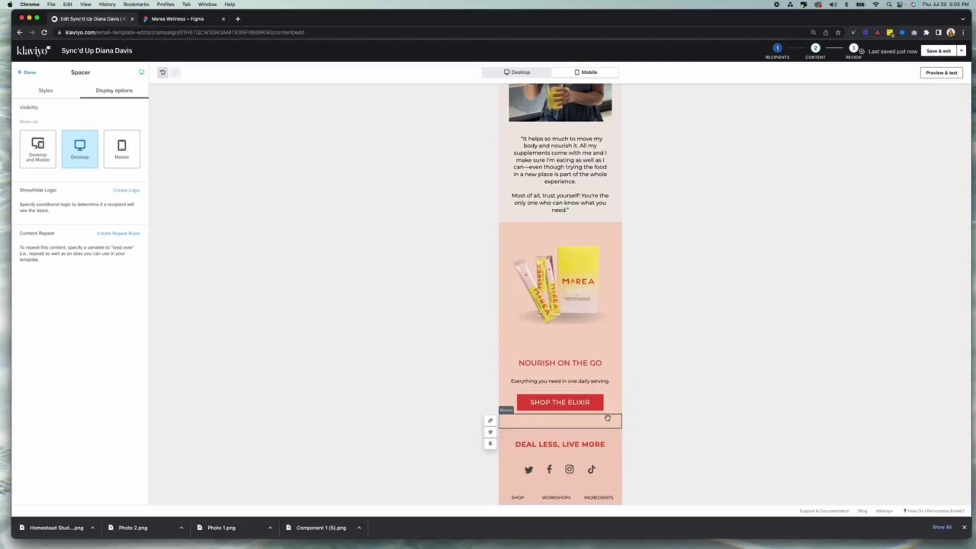
pyautogui.click(25, 74)
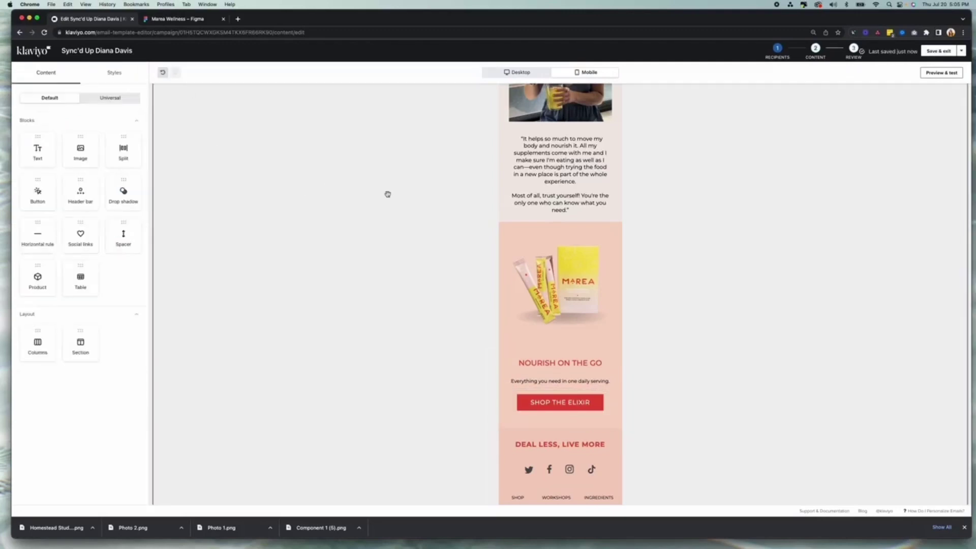
pyautogui.scroll(15, 388, 203)
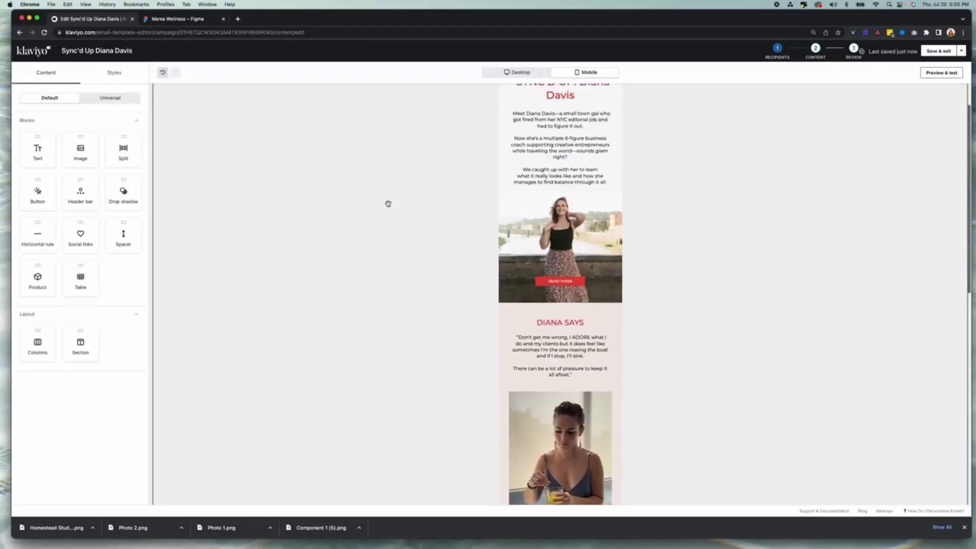
# Step: Switch to the desktop layout and review the email in Preview & test
pyautogui.click(517, 72)
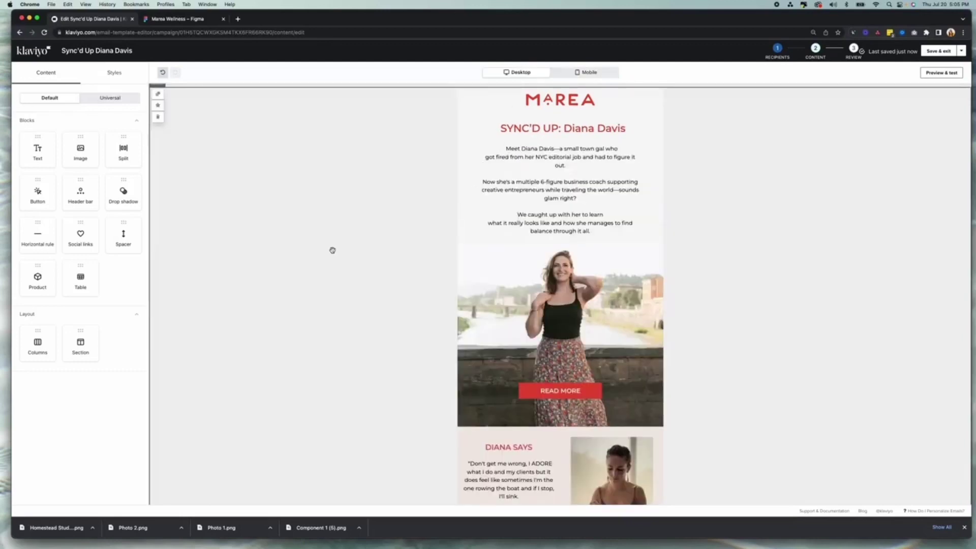
pyautogui.scroll(-8, 333, 250)
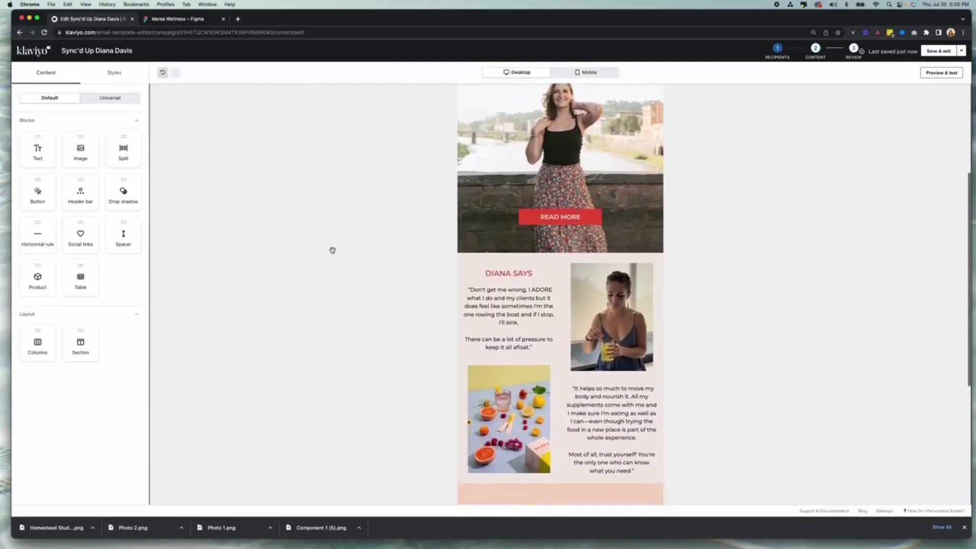
pyautogui.scroll(-6, 333, 250)
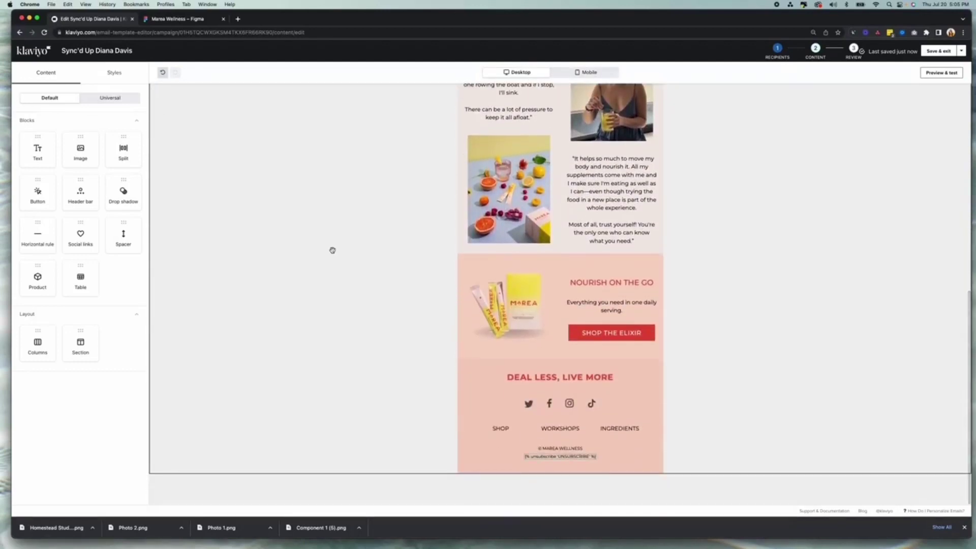
pyautogui.scroll(14, 332, 250)
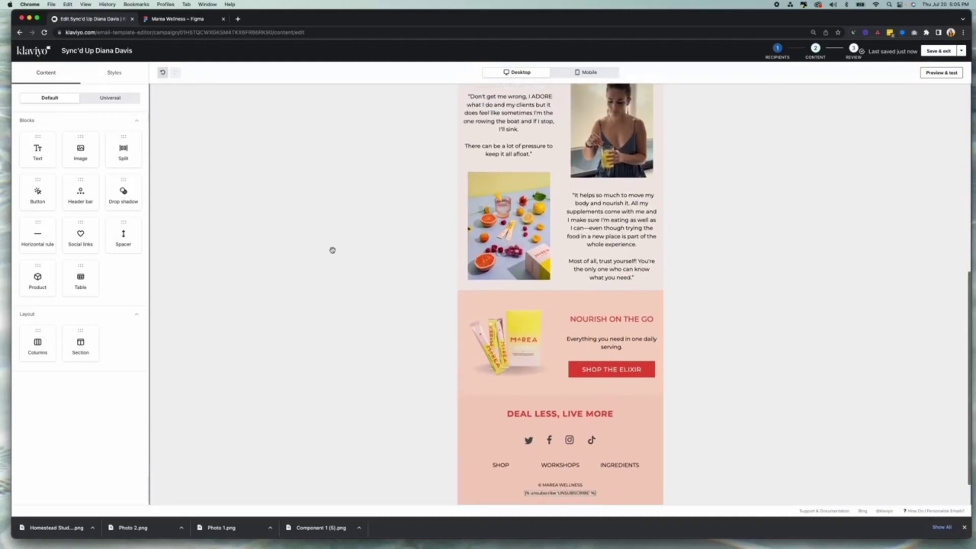
pyautogui.click(924, 72)
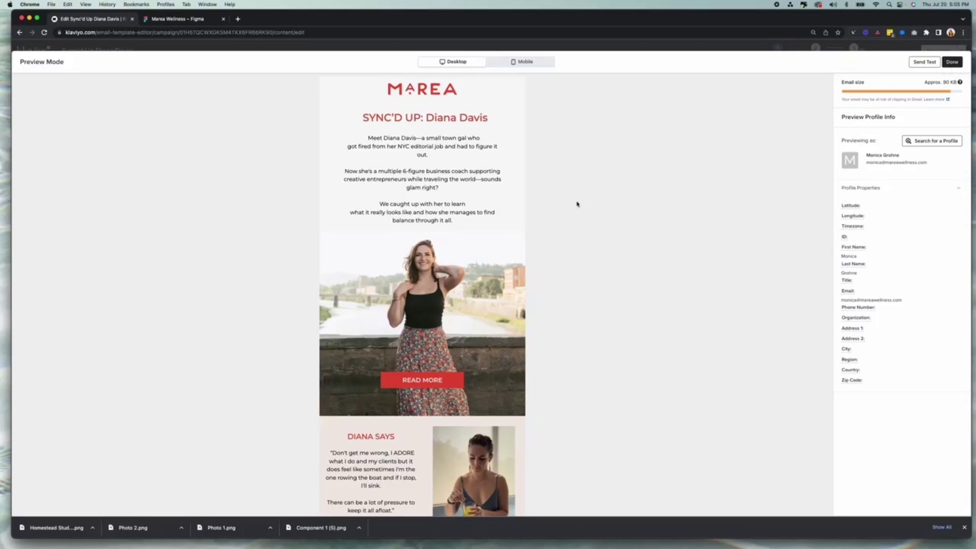
pyautogui.scroll(-10, 476, 260)
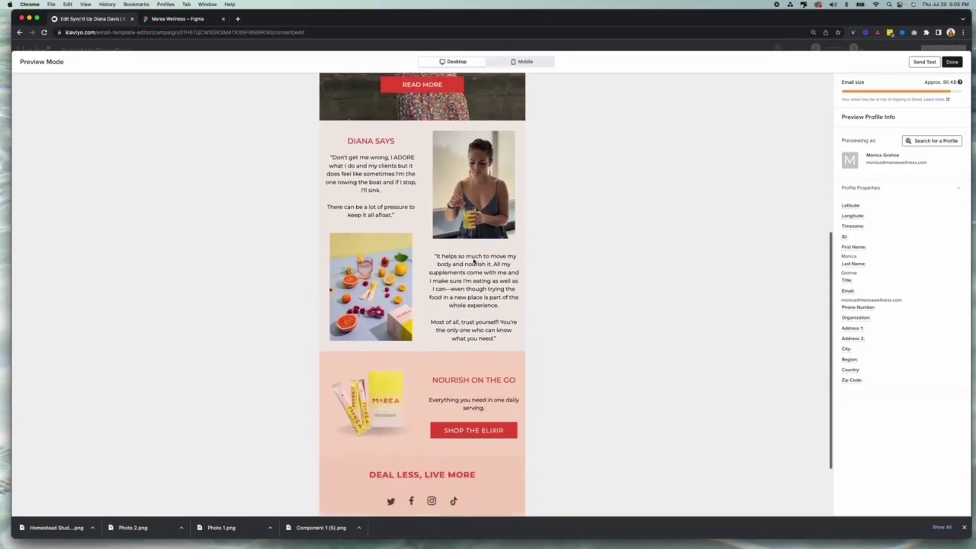
pyautogui.scroll(10, 474, 261)
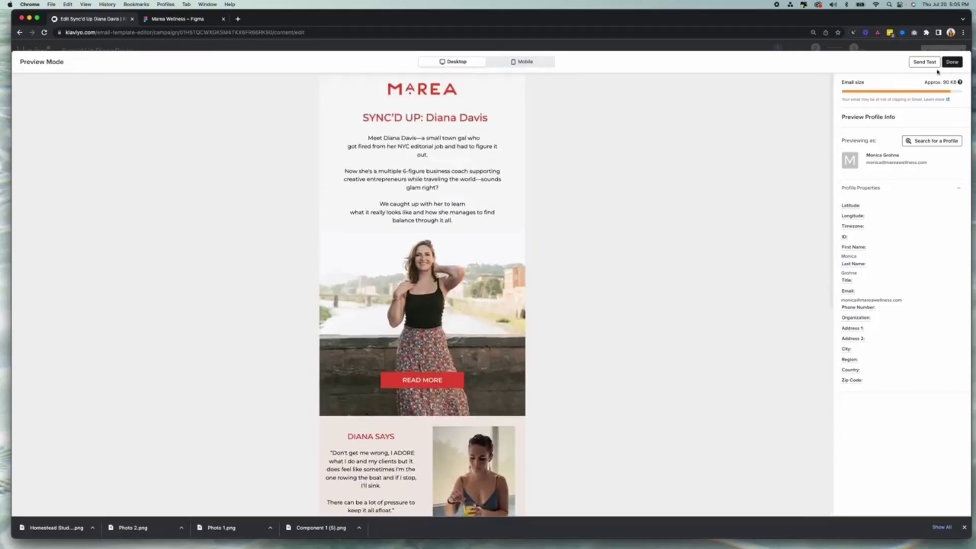
pyautogui.click(960, 65)
# Step: Scroll the desktop email and compare it against the Marea Wellness Figma design
pyautogui.scroll(-5, 669, 327)
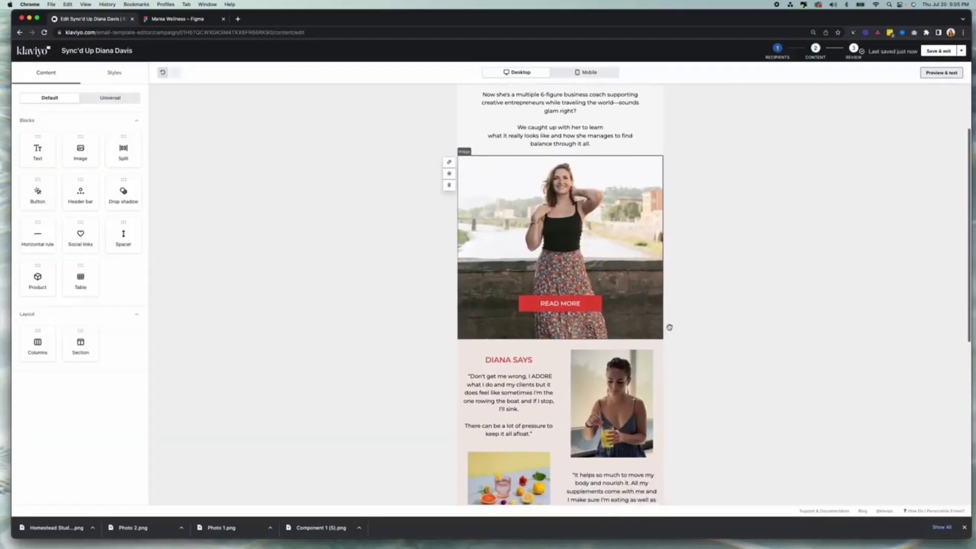
pyautogui.scroll(-5, 682, 324)
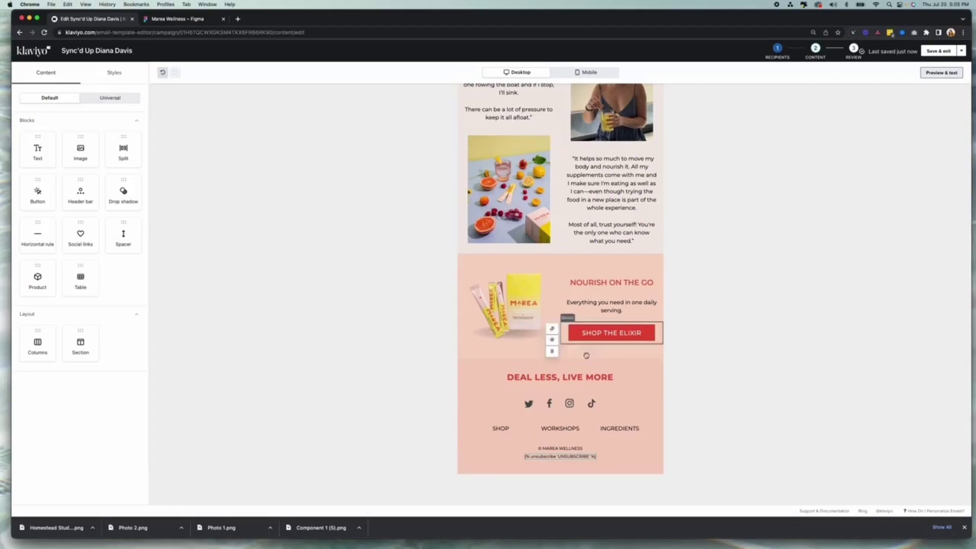
pyautogui.scroll(8, 732, 368)
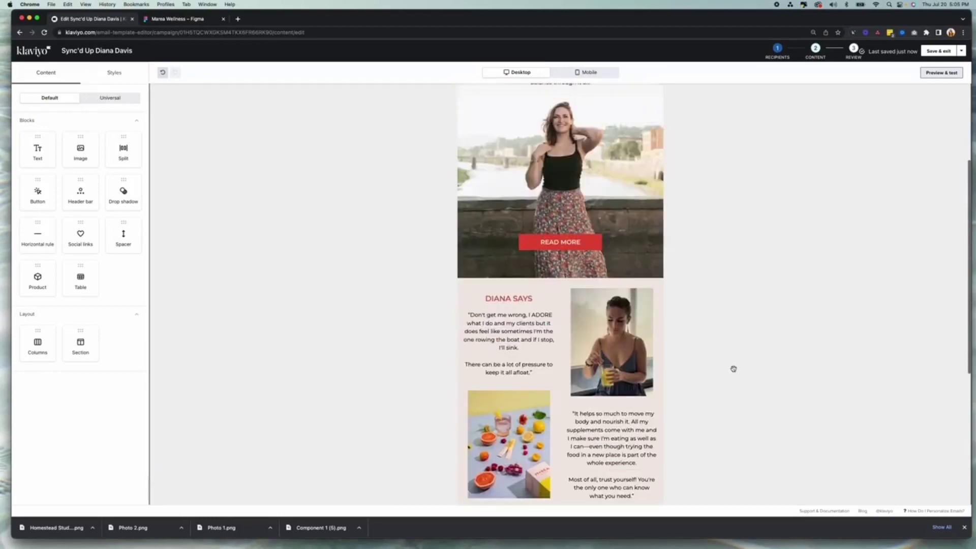
pyautogui.scroll(-6, 733, 369)
pyautogui.scroll(-3, 733, 369)
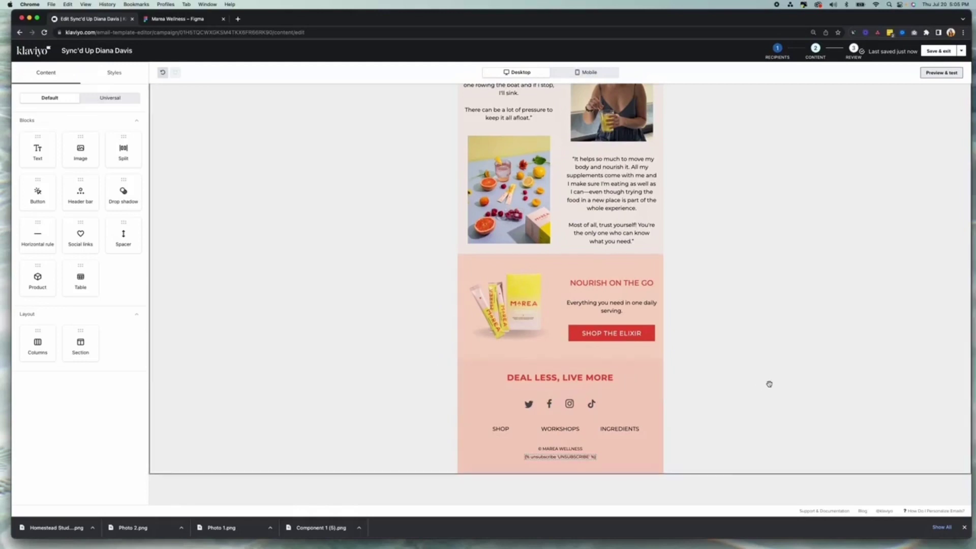
pyautogui.scroll(2, 770, 384)
pyautogui.click(202, 20)
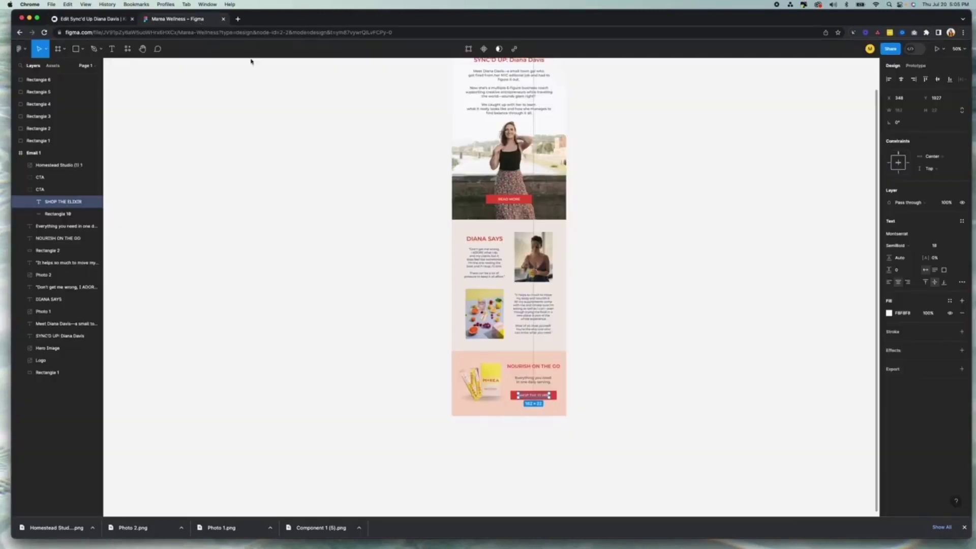
pyautogui.scroll(3, 406, 163)
pyautogui.click(355, 186)
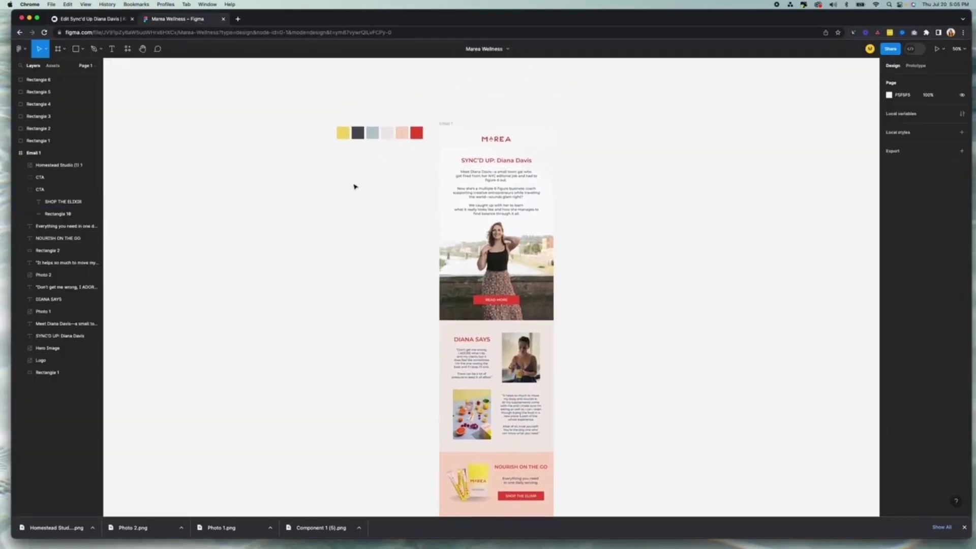
pyautogui.scroll(-2, 355, 186)
# Step: Back in Klaviyo, scroll the email preview from the MAREA header down to the footer
pyautogui.click(108, 20)
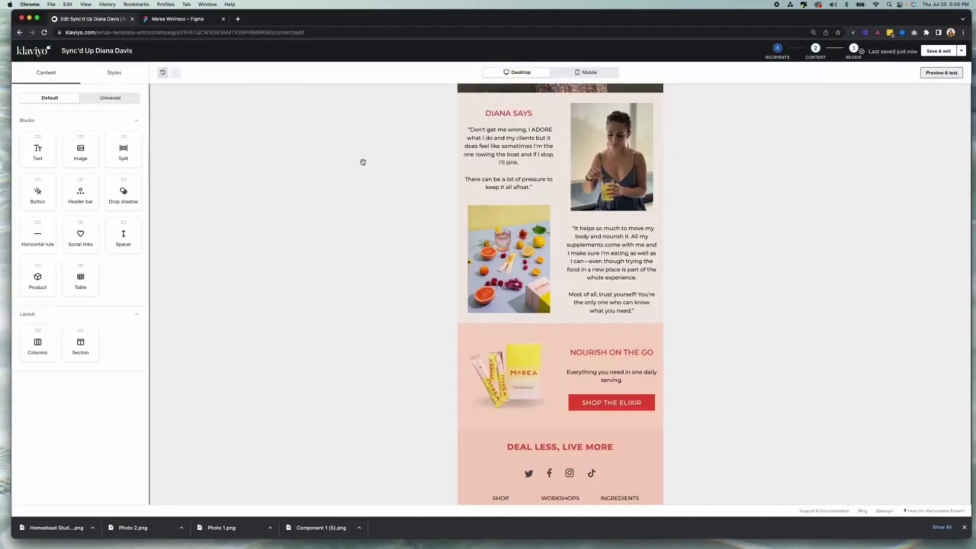
pyautogui.scroll(3, 363, 162)
pyautogui.scroll(3, 363, 162)
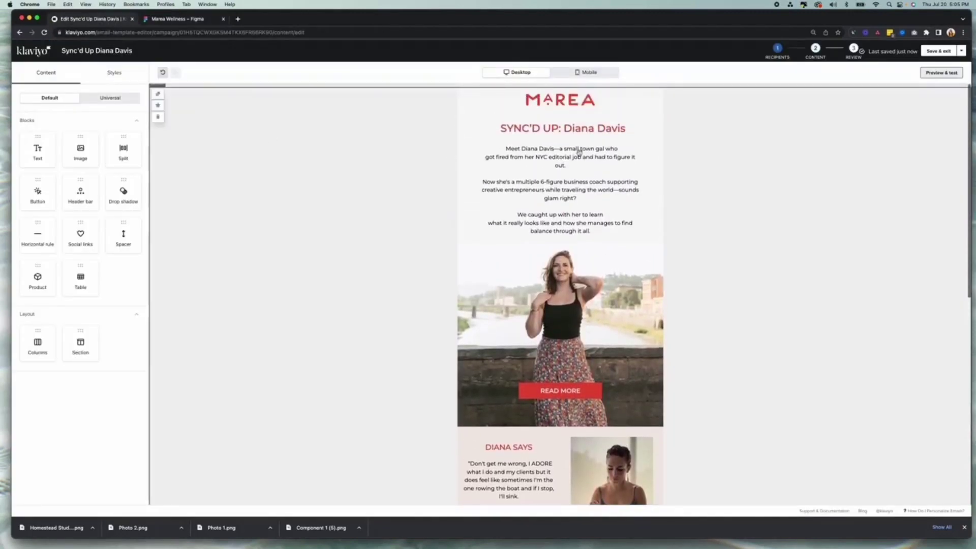
pyautogui.click(941, 73)
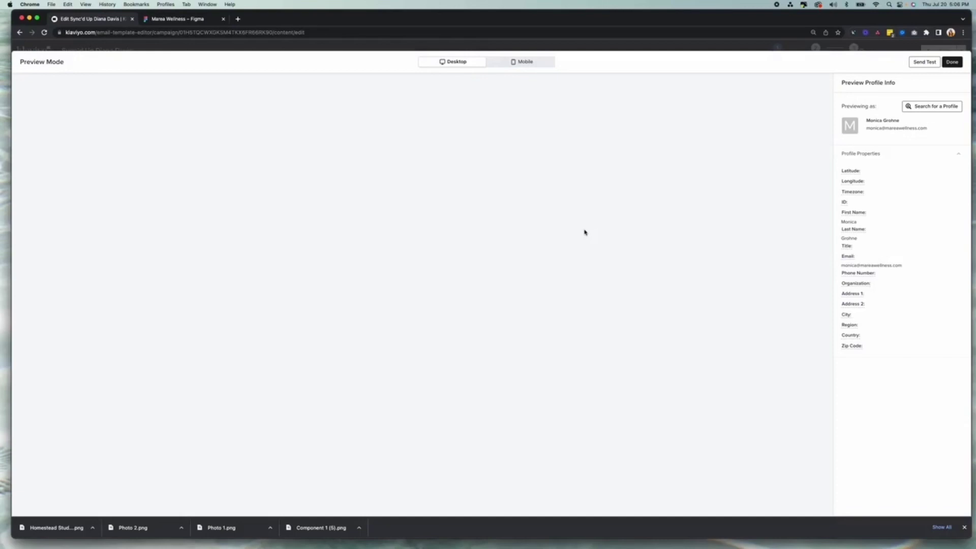
pyautogui.scroll(-2, 585, 233)
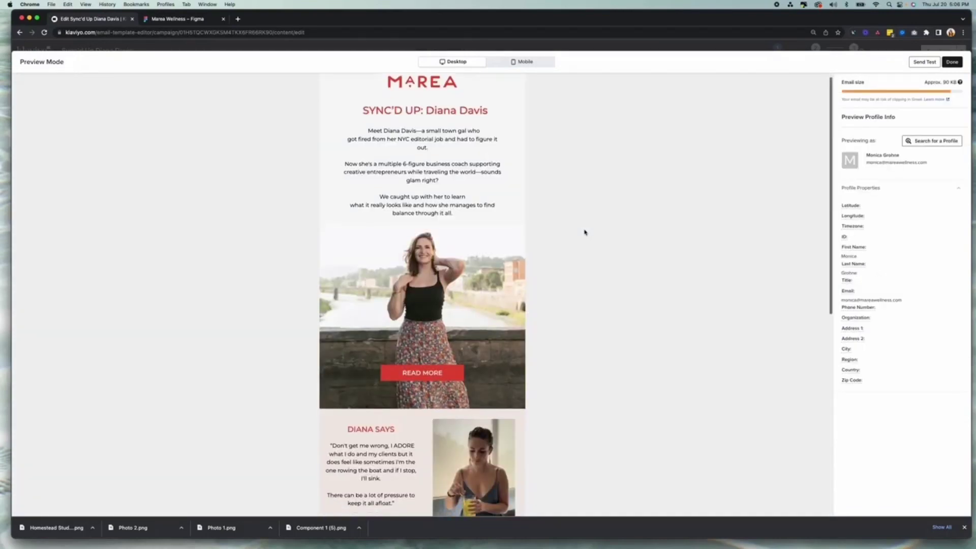
pyautogui.scroll(-5, 584, 232)
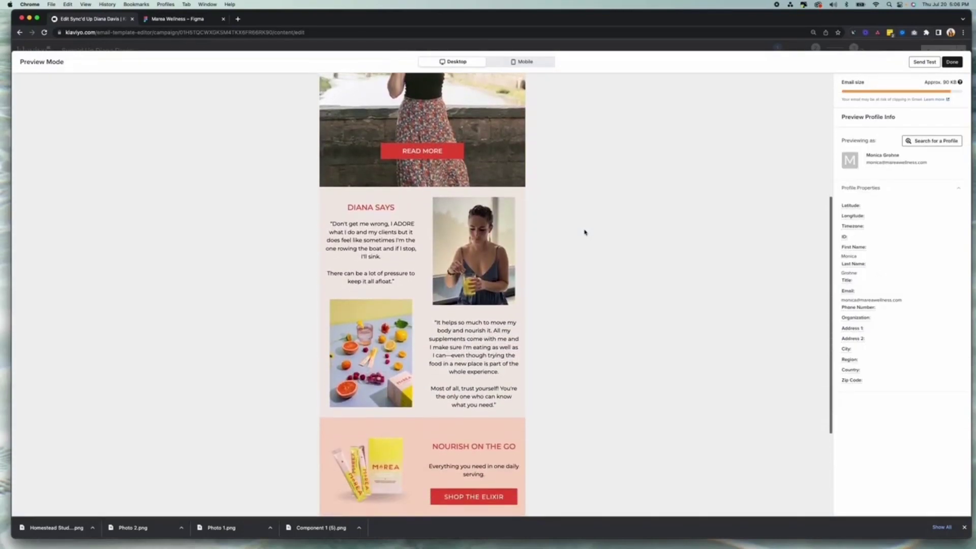
pyautogui.scroll(-4, 584, 233)
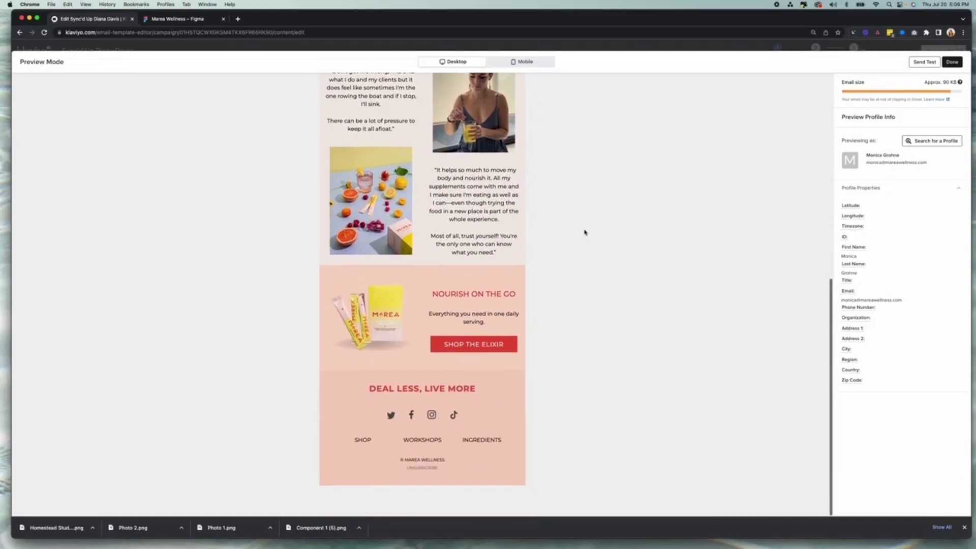
pyautogui.scroll(6, 585, 232)
pyautogui.scroll(5, 585, 232)
# Step: Switch the preview to Mobile and scroll through the phone layout toward the footer
pyautogui.click(525, 61)
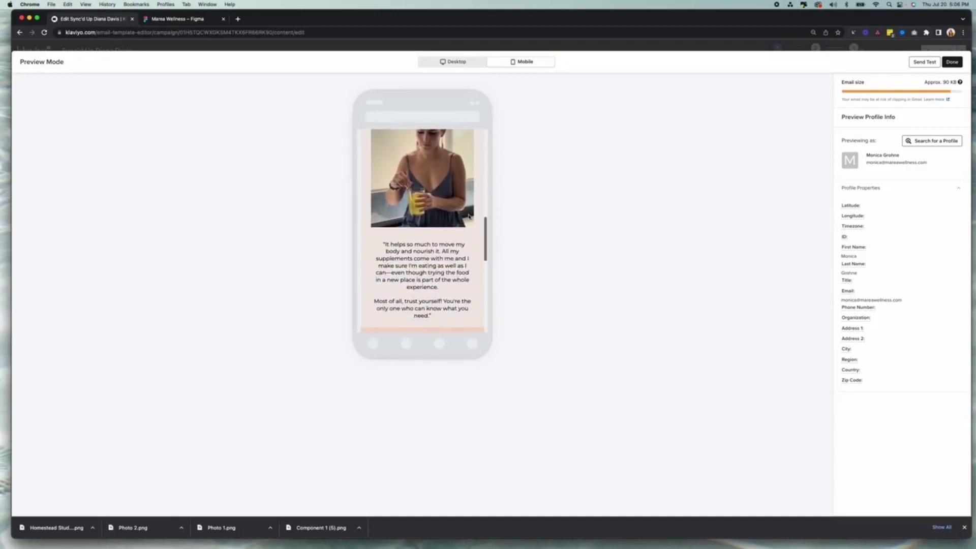
pyautogui.scroll(-3, 470, 216)
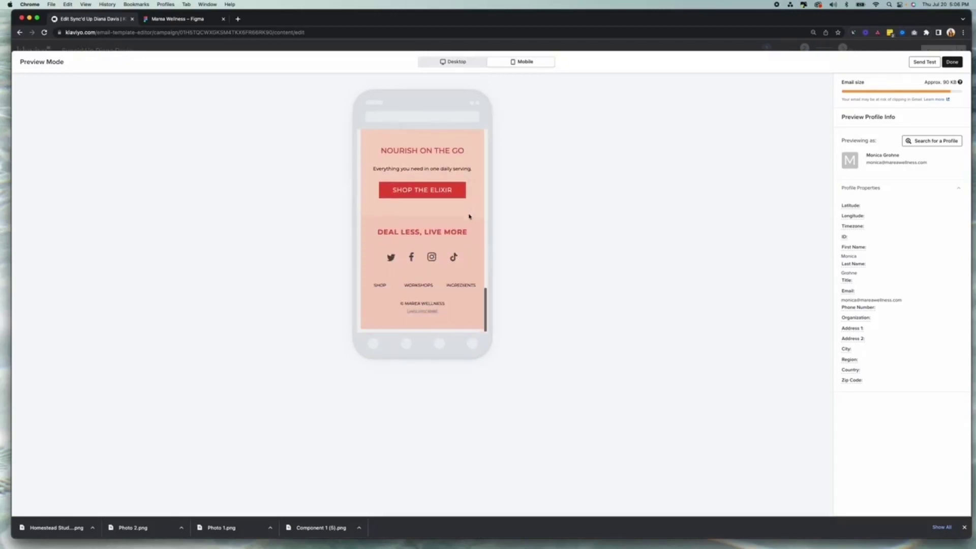